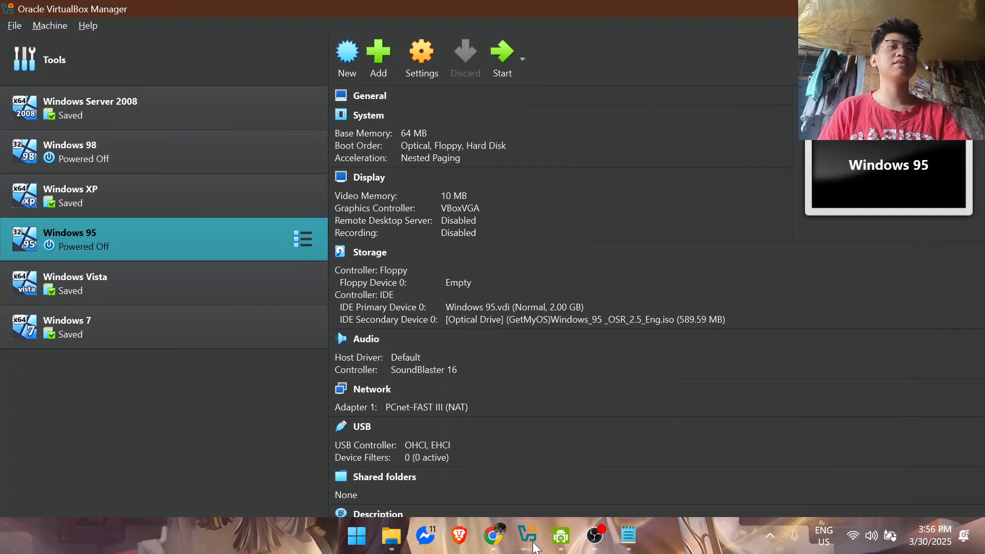
Step: Start creating a virtual machine named Windows 95 with type Microsoft Windows
{"action": "left_click", "coordinate": [201, 103]}
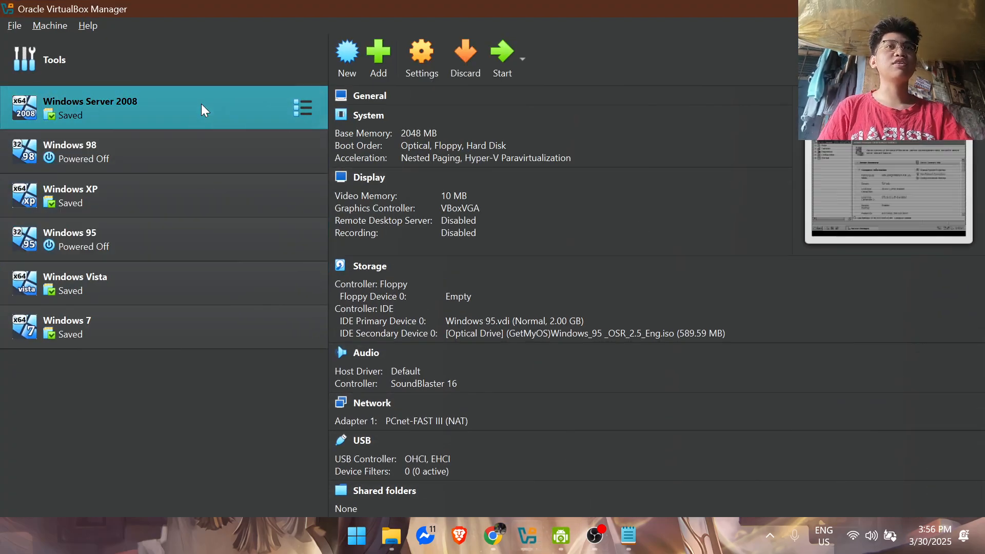
{"action": "left_click", "coordinate": [354, 57]}
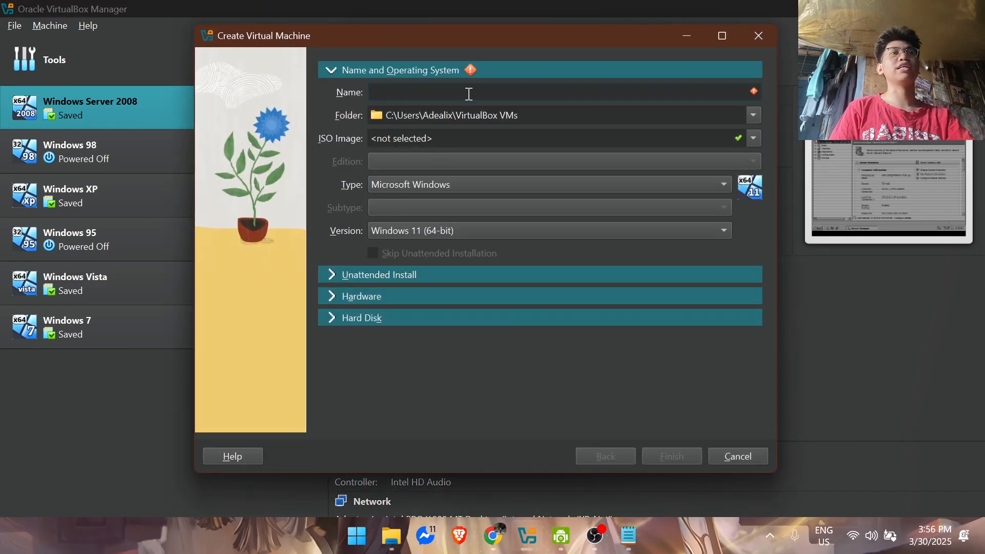
{"action": "type", "text": "Win"}
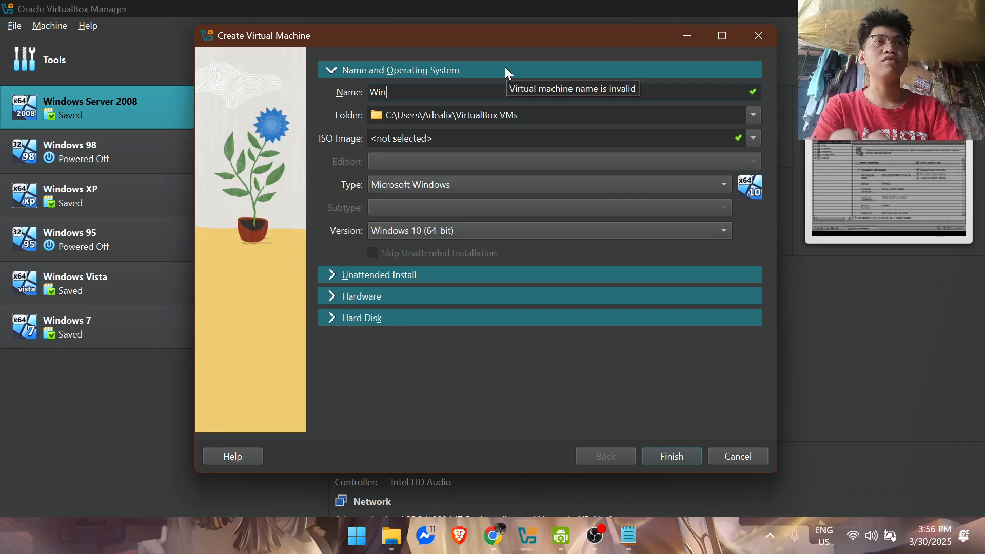
{"action": "type", "text": "dows 95"}
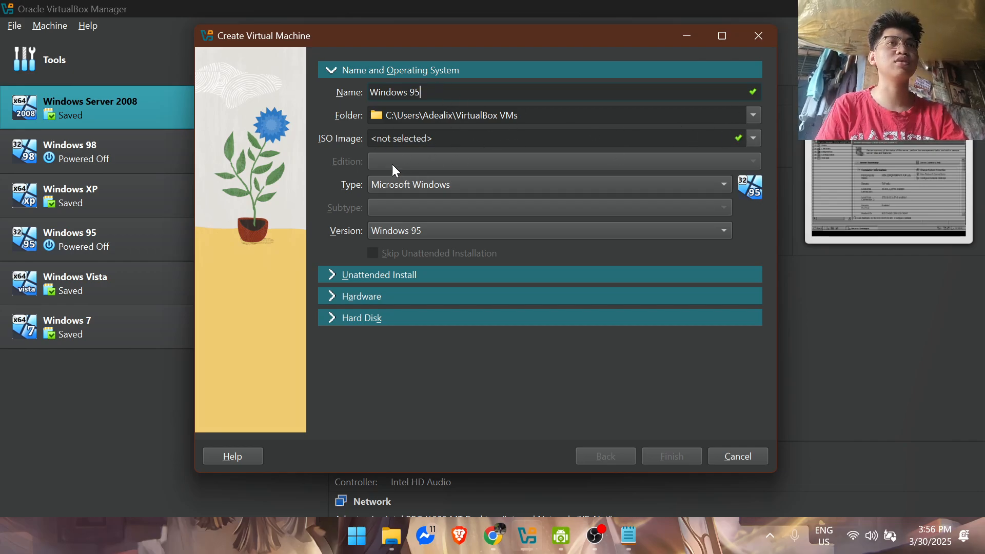
{"action": "left_click", "coordinate": [441, 186]}
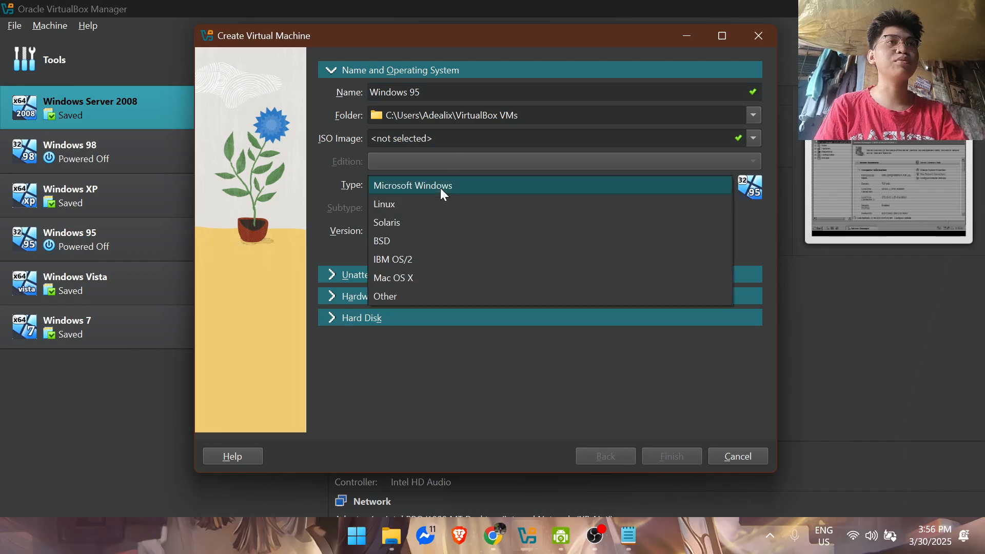
{"action": "left_click", "coordinate": [544, 185]}
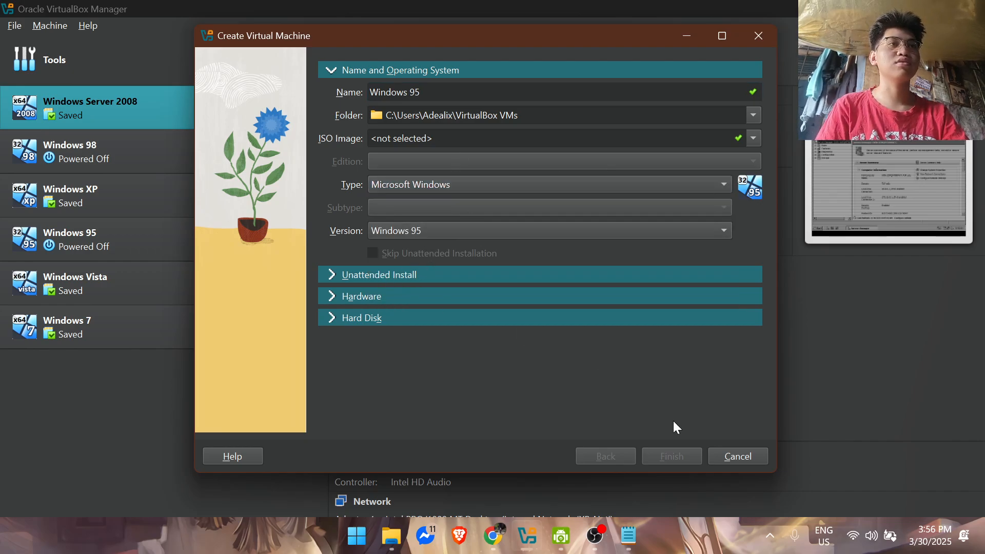
{"action": "left_click", "coordinate": [332, 276]}
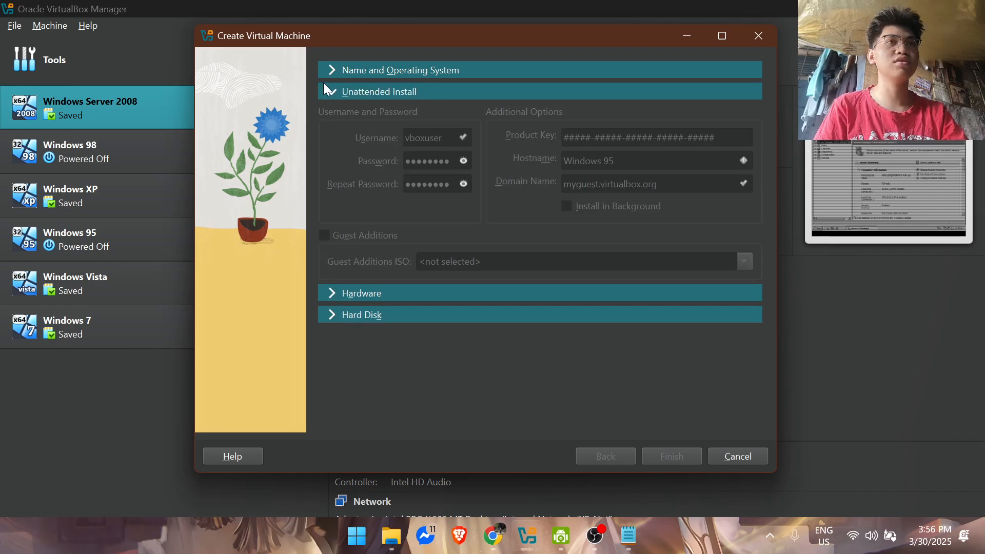
{"action": "left_click", "coordinate": [333, 293]}
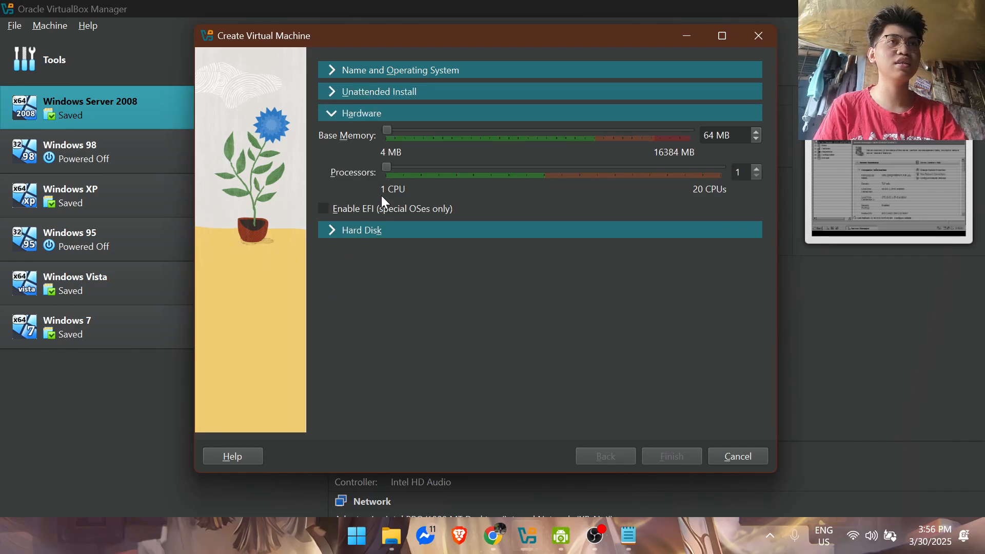
{"action": "left_click", "coordinate": [326, 230]}
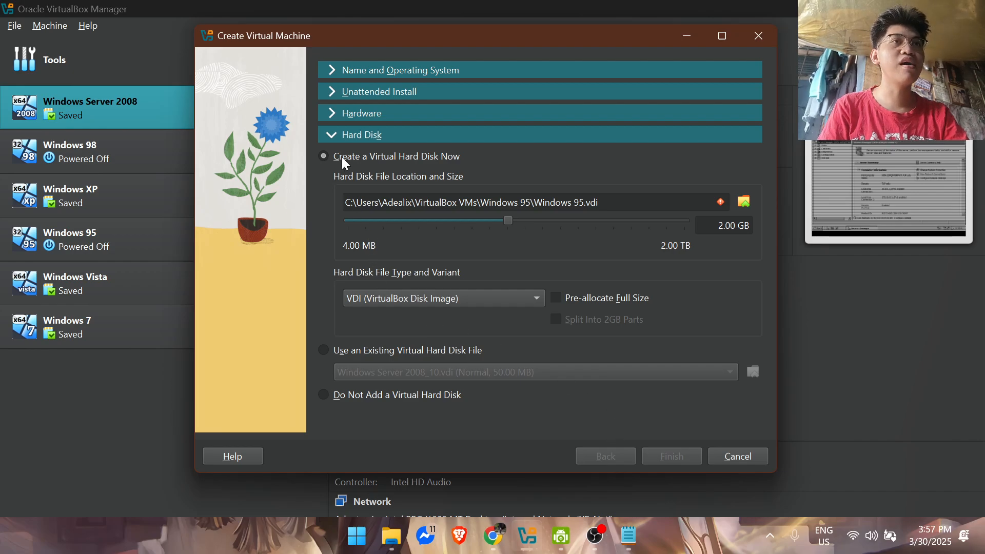
Step: Set the ISO image to (GetMyOS)Windows_95 _OSR_2.5_Eng.iso from the (Windowstan) Windows_95 _OSR_2.5_Eng folder
{"action": "left_click", "coordinate": [331, 70]}
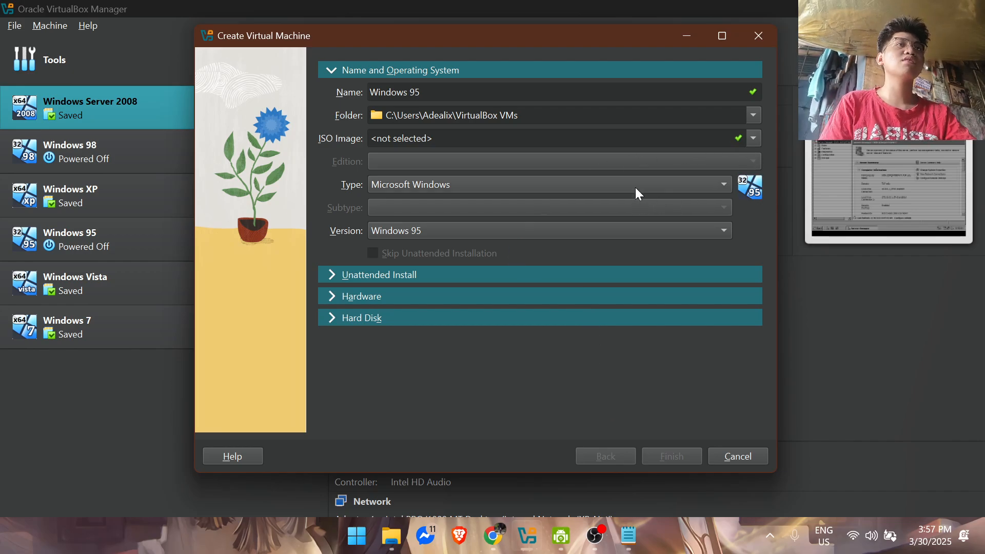
{"action": "left_click", "coordinate": [681, 143]}
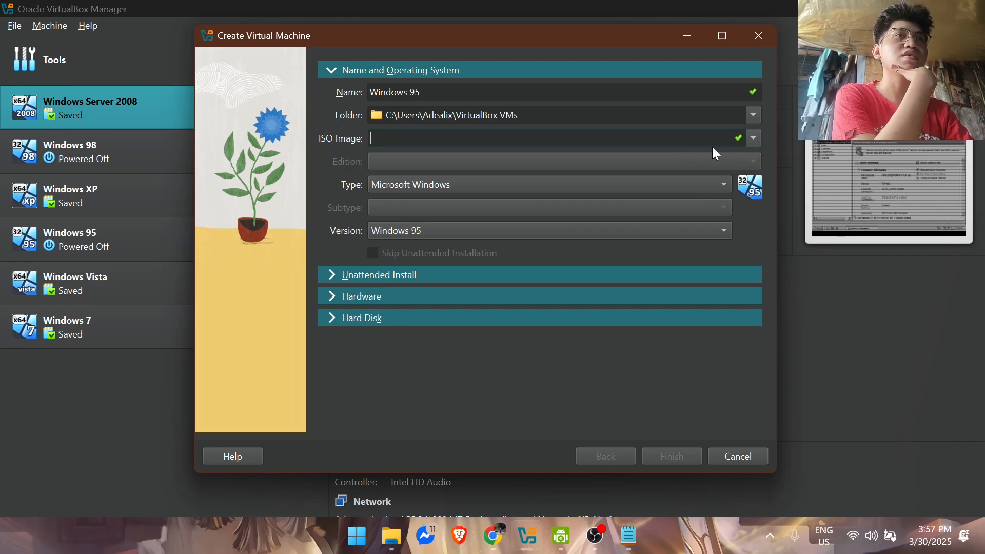
{"action": "left_click", "coordinate": [751, 140]}
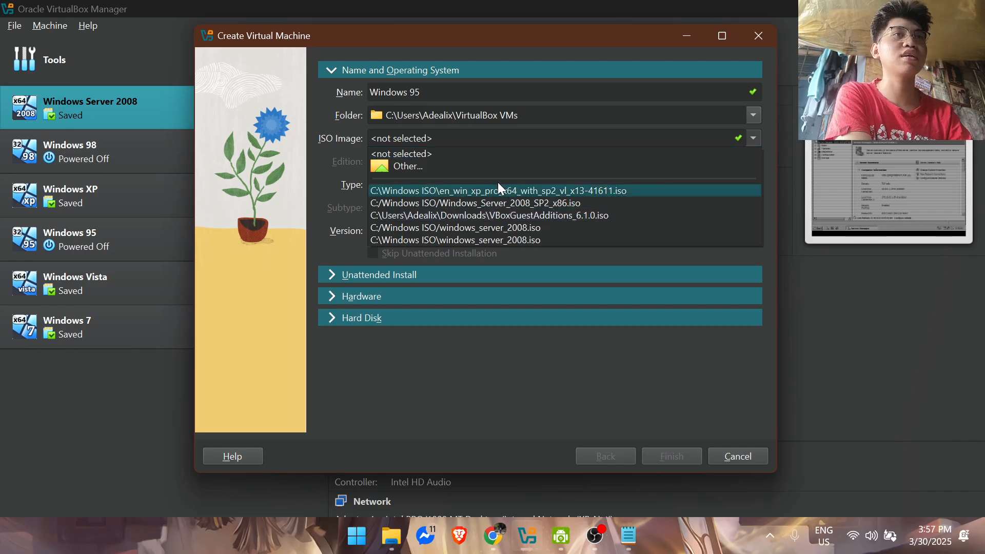
{"action": "left_click", "coordinate": [403, 164]}
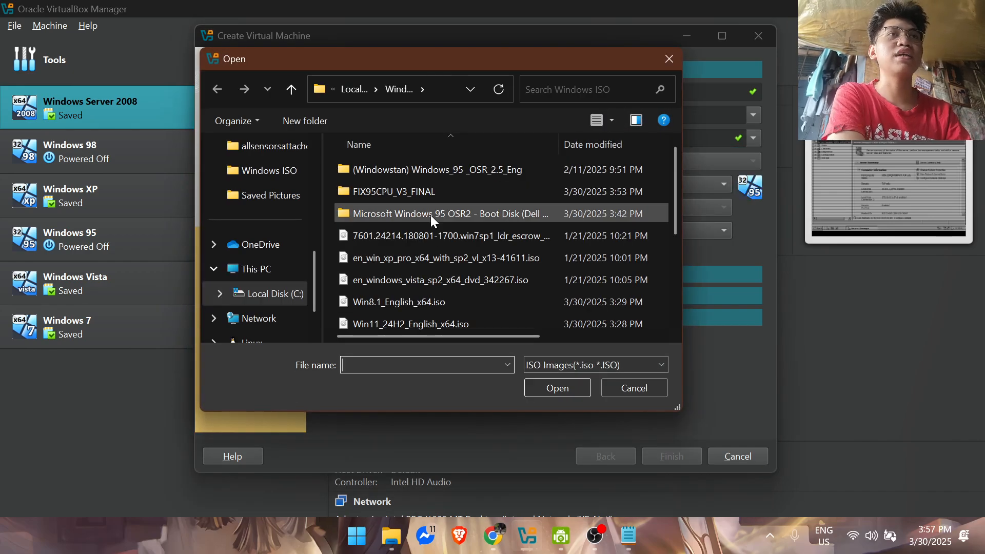
{"action": "double_click", "coordinate": [609, 63]}
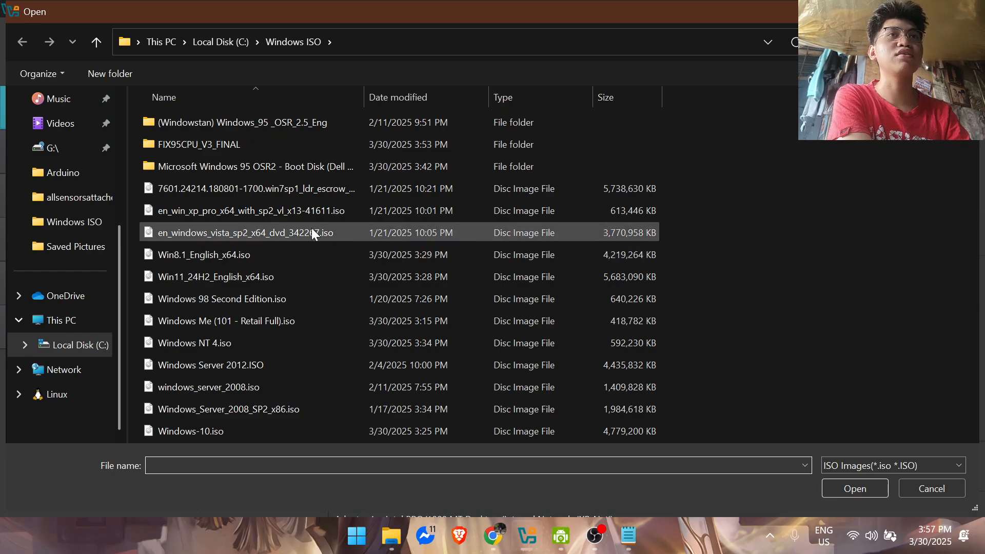
{"action": "left_click", "coordinate": [317, 123]}
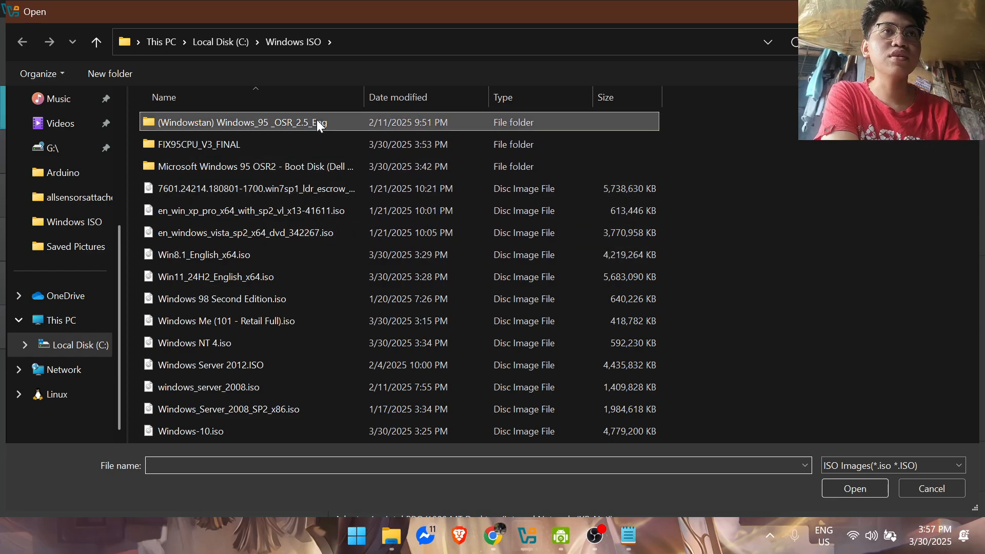
{"action": "double_click", "coordinate": [317, 123]}
{"action": "left_click", "coordinate": [302, 122]}
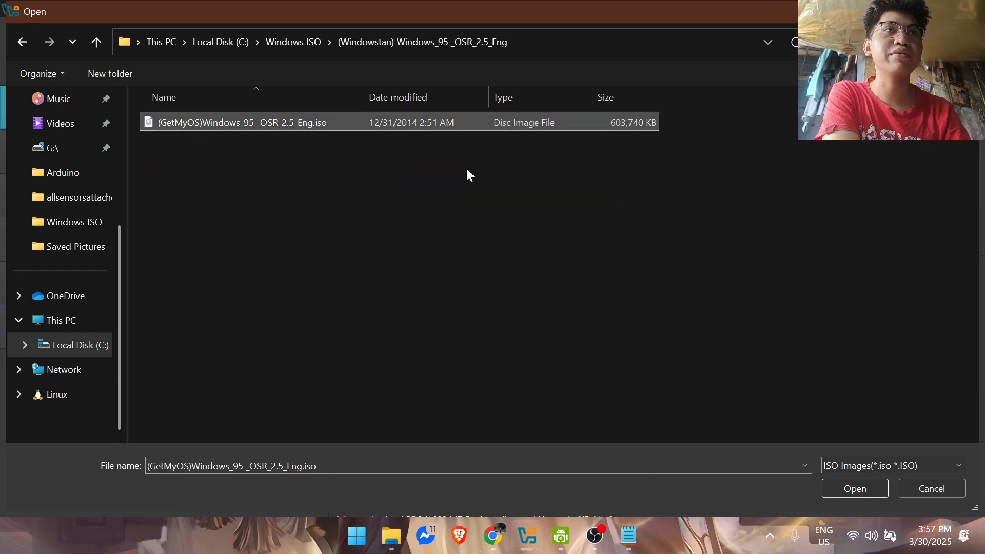
{"action": "left_click", "coordinate": [863, 488]}
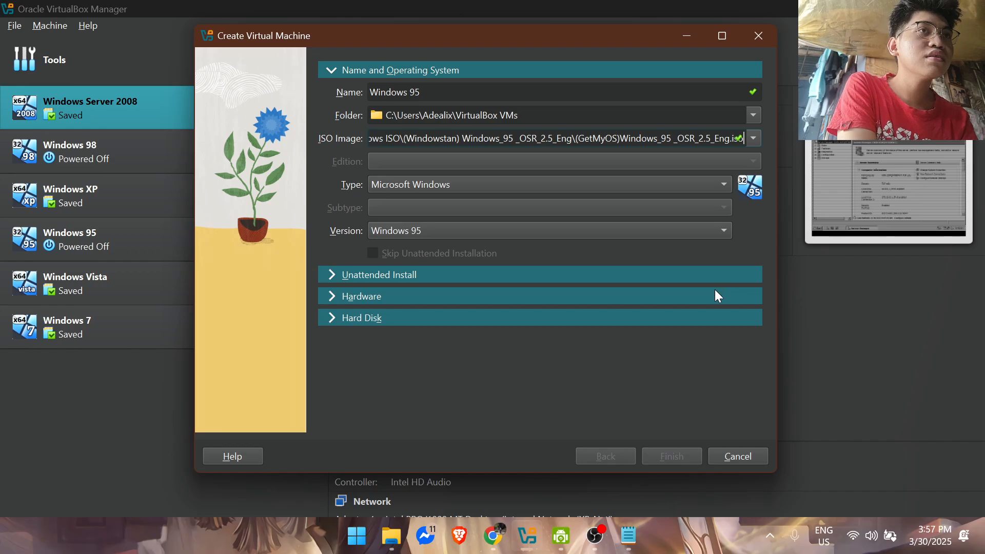
{"action": "left_click", "coordinate": [579, 276]}
{"action": "left_click", "coordinate": [500, 293]}
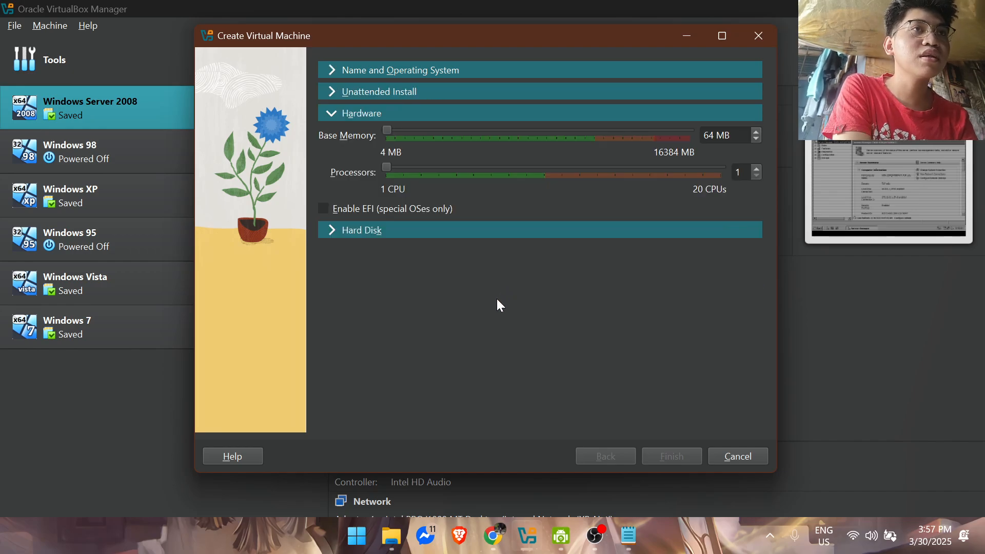
{"action": "left_click", "coordinate": [440, 232]}
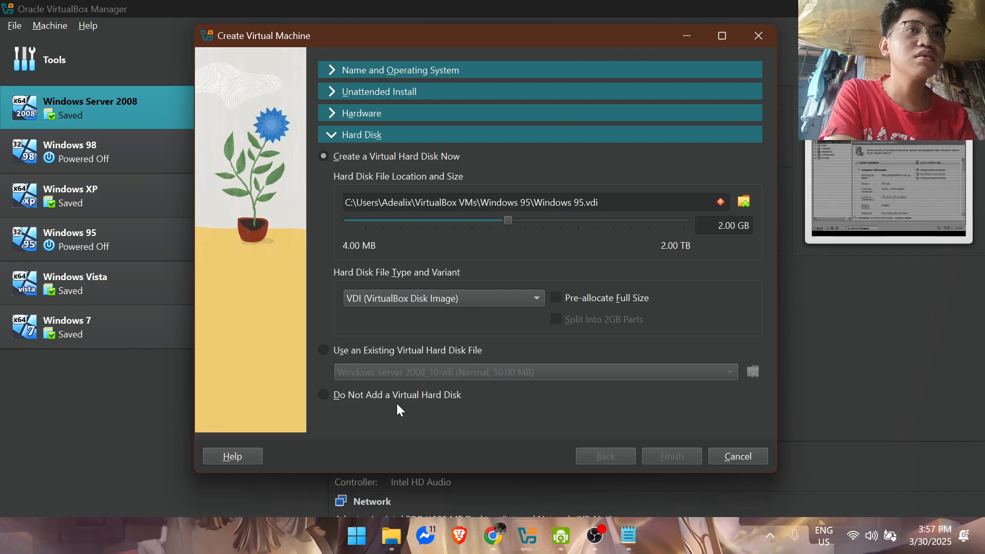
Step: Change the new virtual machine's name to Windows 95 Copy
{"action": "left_click", "coordinate": [509, 73]}
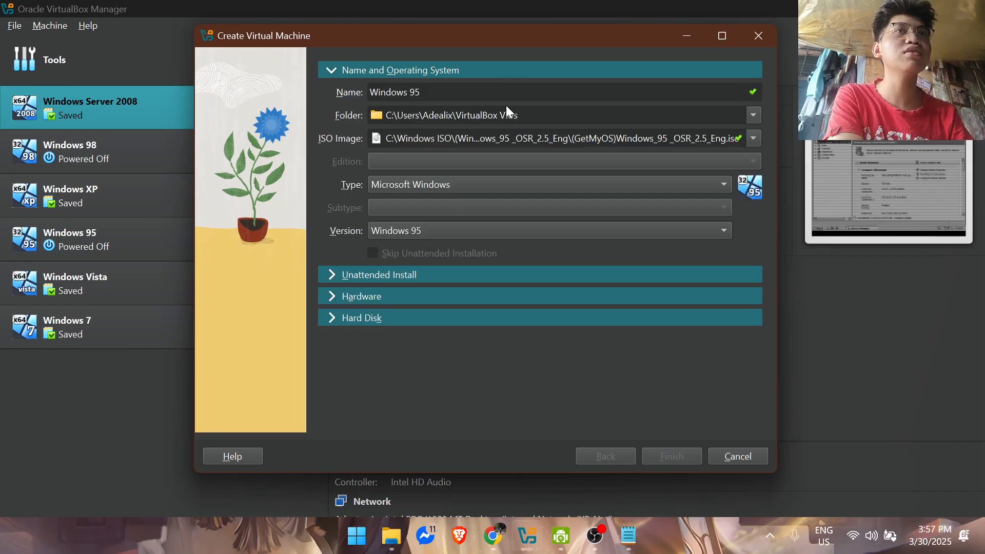
{"action": "left_click", "coordinate": [453, 97]}
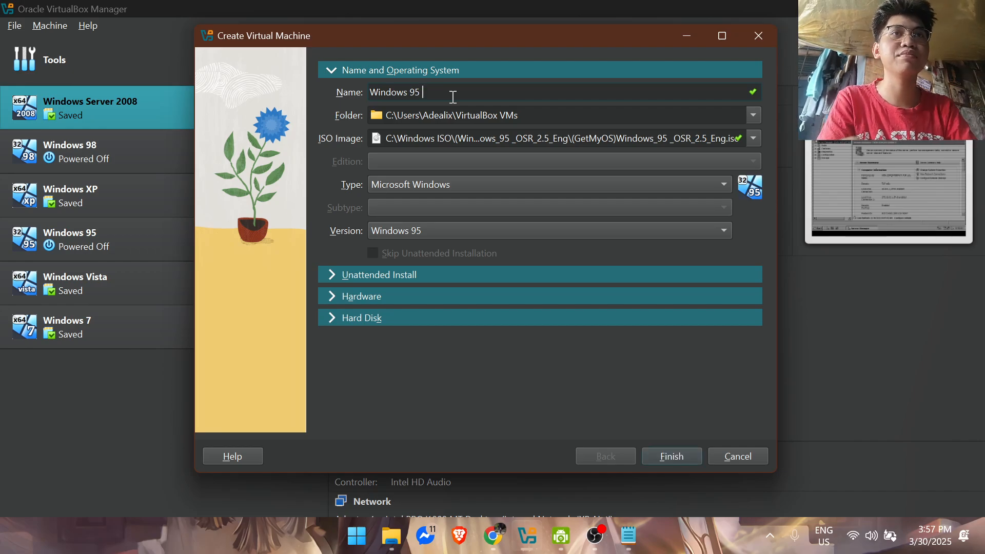
{"action": "type", "text": "Copy"}
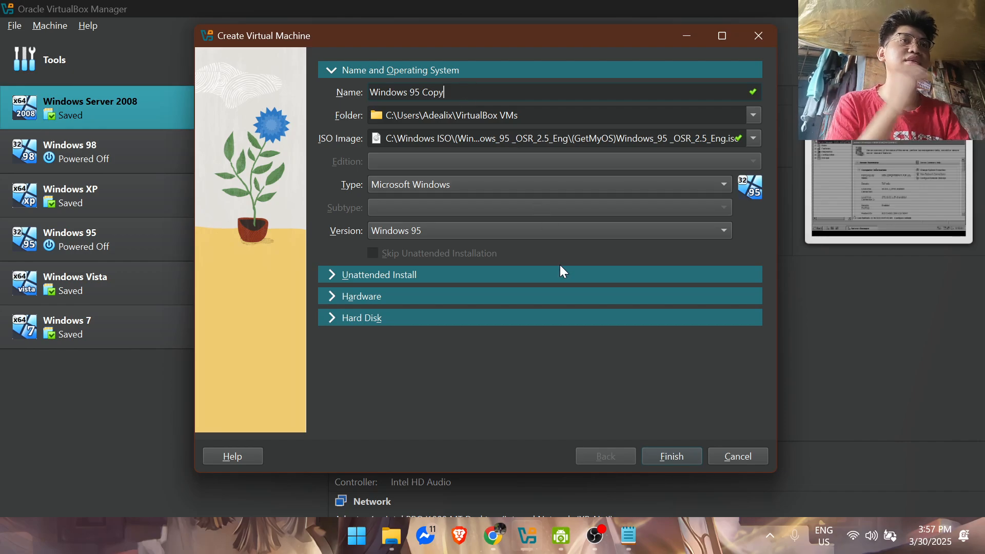
{"action": "left_click", "coordinate": [753, 138]}
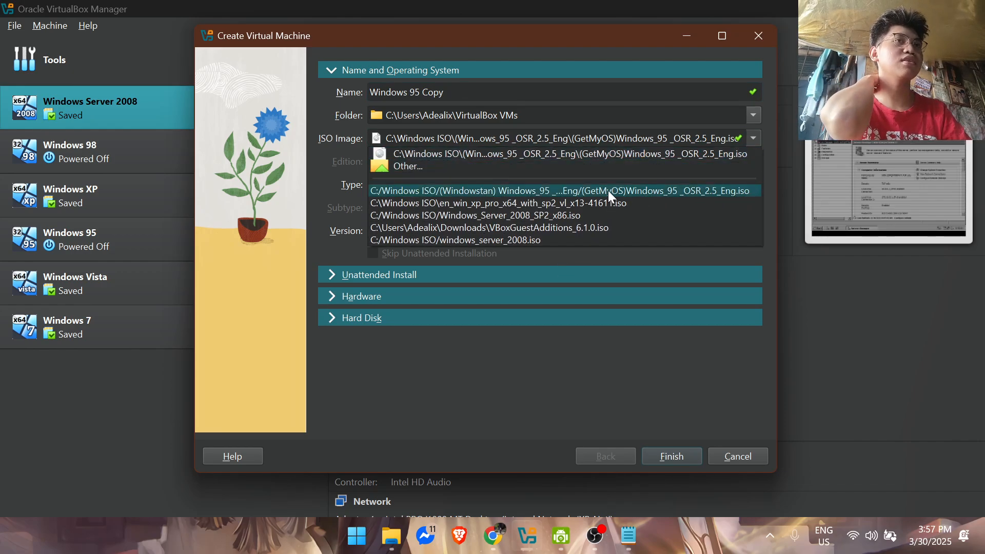
{"action": "left_click", "coordinate": [651, 154]}
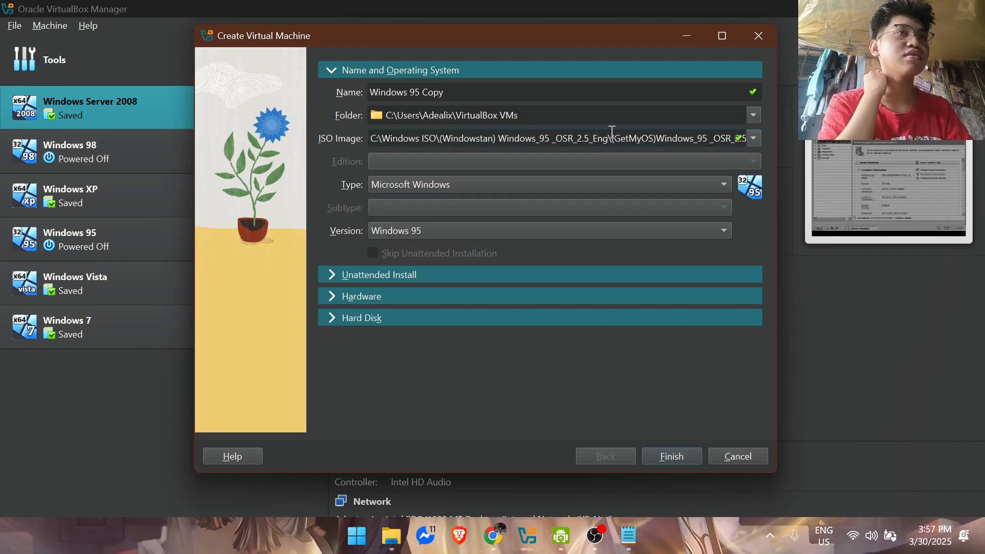
{"action": "key", "text": "ctrl+a"}
{"action": "type", "text": "iso"}
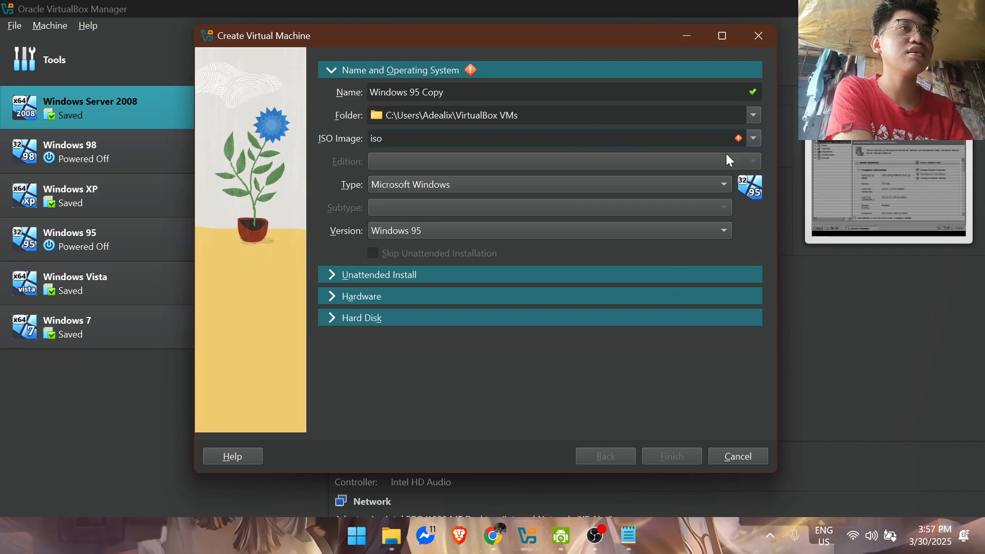
Step: Reselect (GetMyOS)Windows_95 _OSR_2.5_Eng.iso as the ISO image and finish creating the virtual machine
{"action": "left_click", "coordinate": [738, 138]}
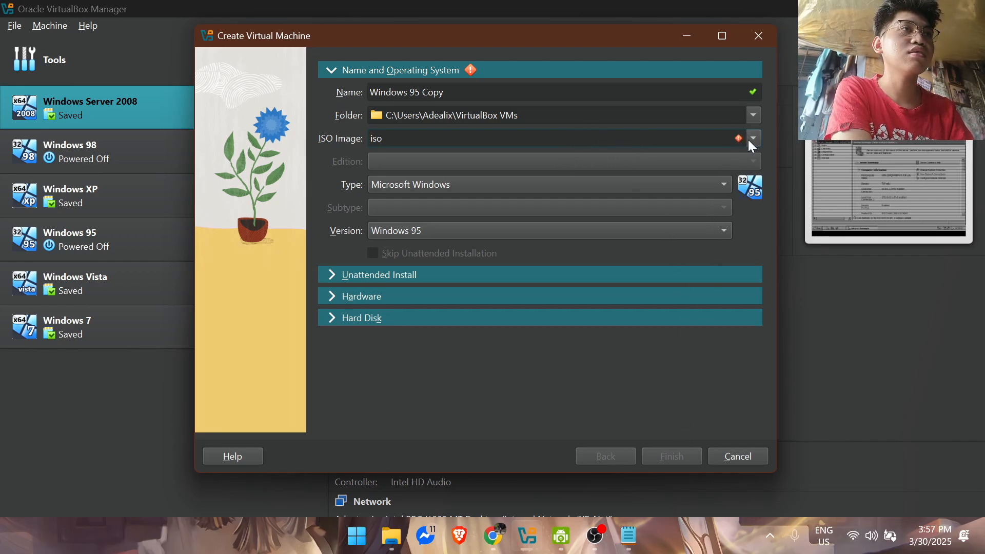
{"action": "left_click", "coordinate": [751, 139]}
{"action": "left_click", "coordinate": [631, 190]}
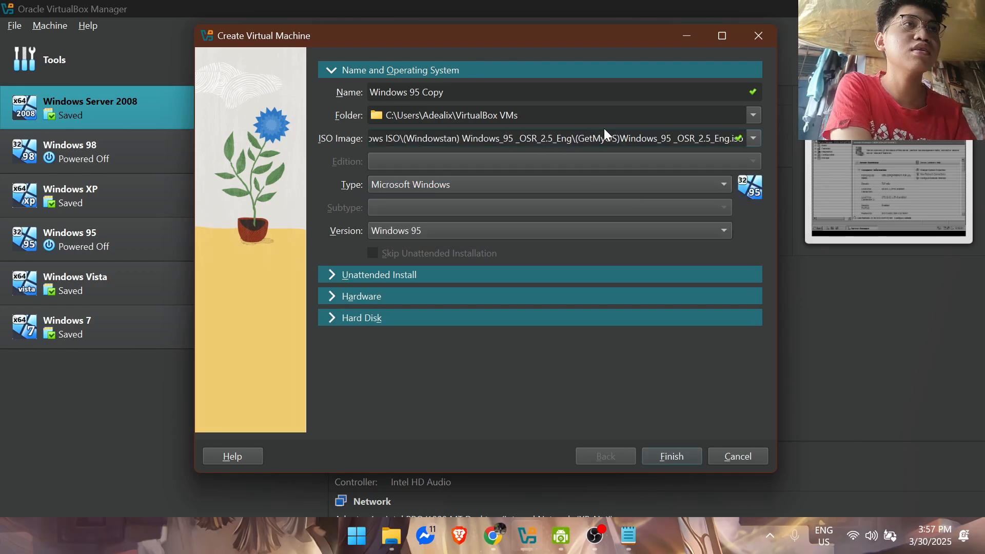
{"action": "left_click", "coordinate": [654, 456]}
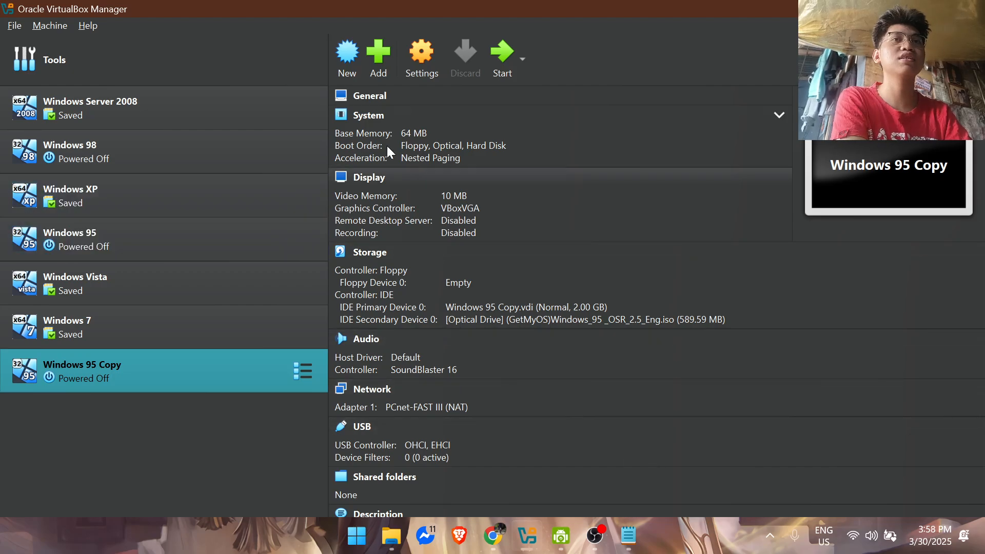
Step: Open the storage settings of Windows 95 Copy and start adding a floppy disk attachment to its floppy controller
{"action": "left_click", "coordinate": [413, 66]}
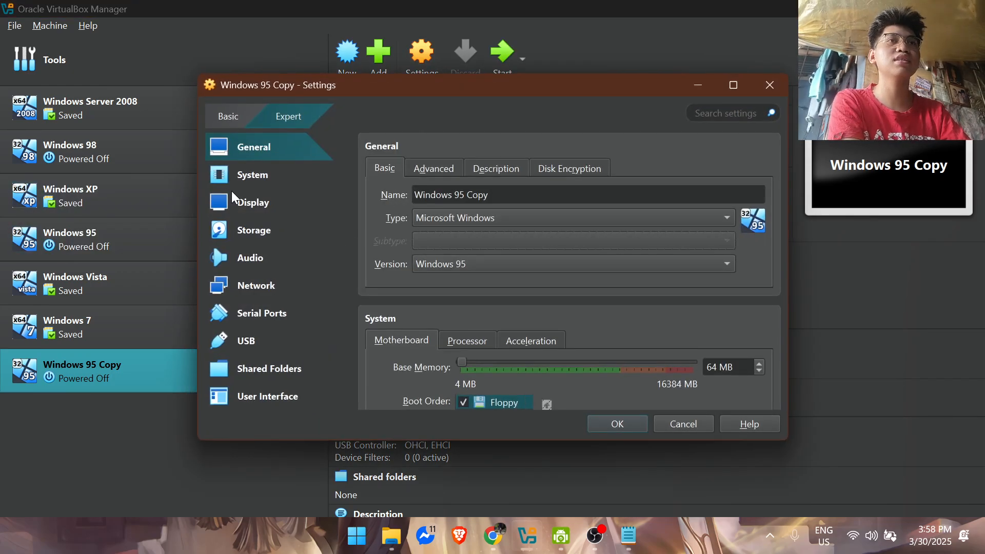
{"action": "left_click", "coordinate": [253, 229]}
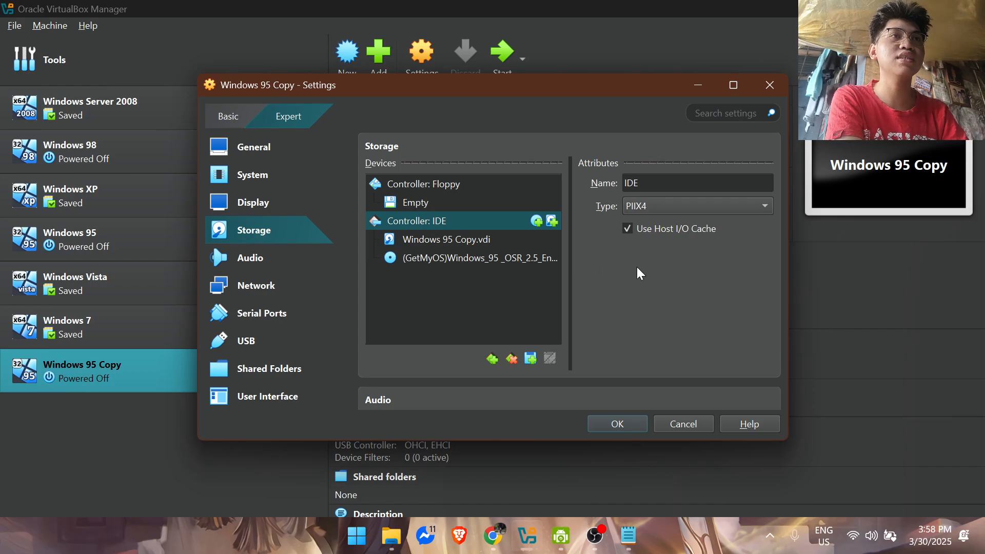
{"action": "left_click", "coordinate": [433, 202]}
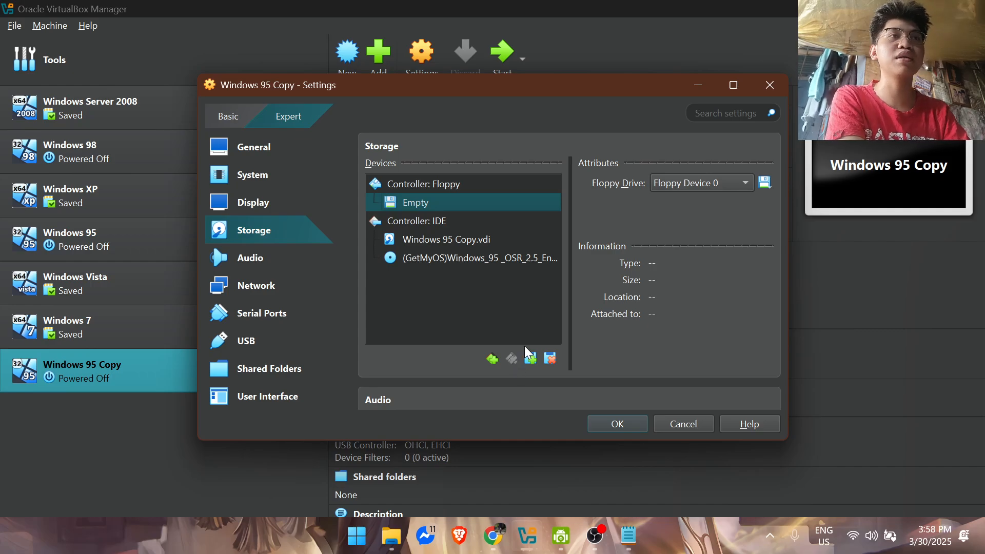
{"action": "left_click", "coordinate": [499, 361]}
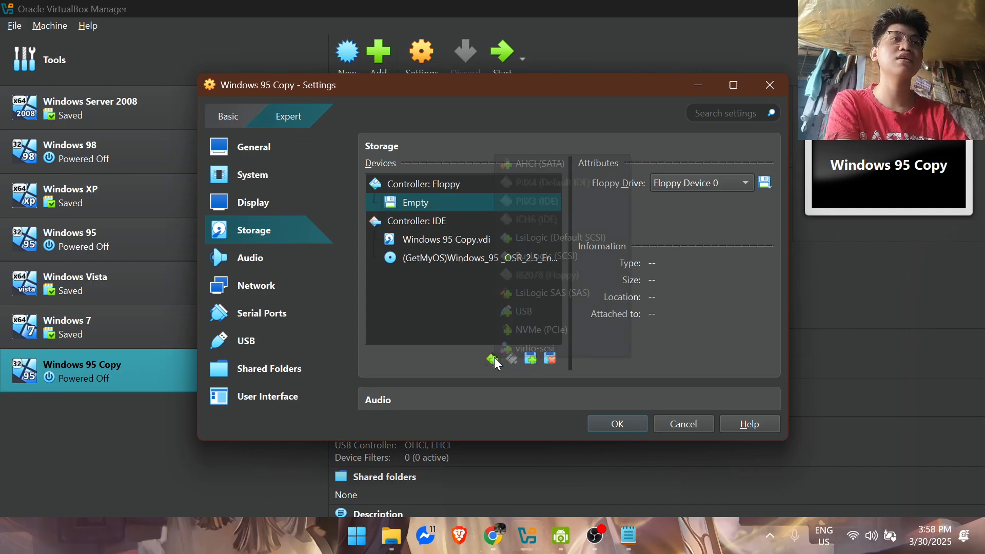
{"action": "left_click", "coordinate": [528, 360]}
{"action": "left_click", "coordinate": [530, 361]}
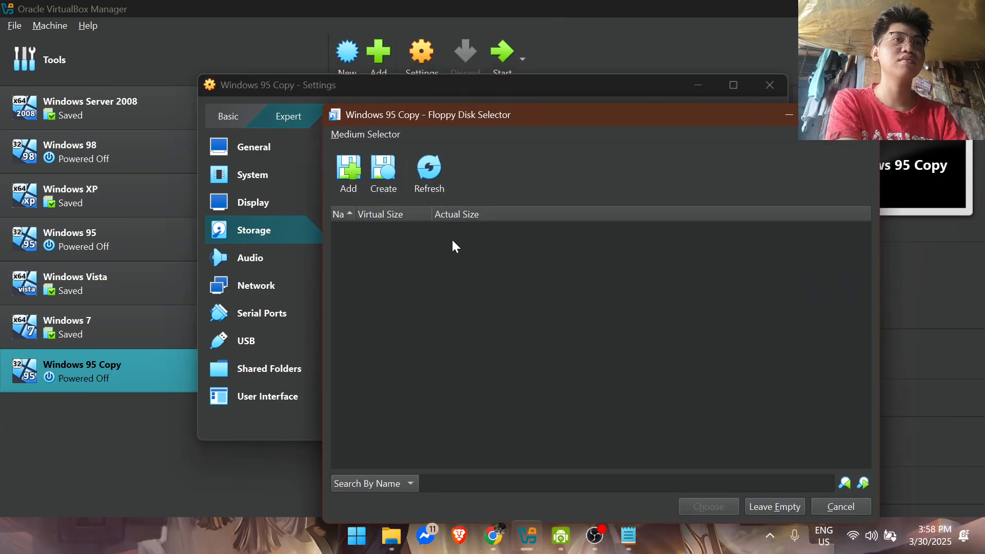
Step: Attach disk01.img from the nested Microsoft Windows 95 OSR2 - Boot Disk (Dell OEM) (3.5-1.44mb) folder in Windows ISO as a floppy disk
{"action": "left_click", "coordinate": [349, 174]}
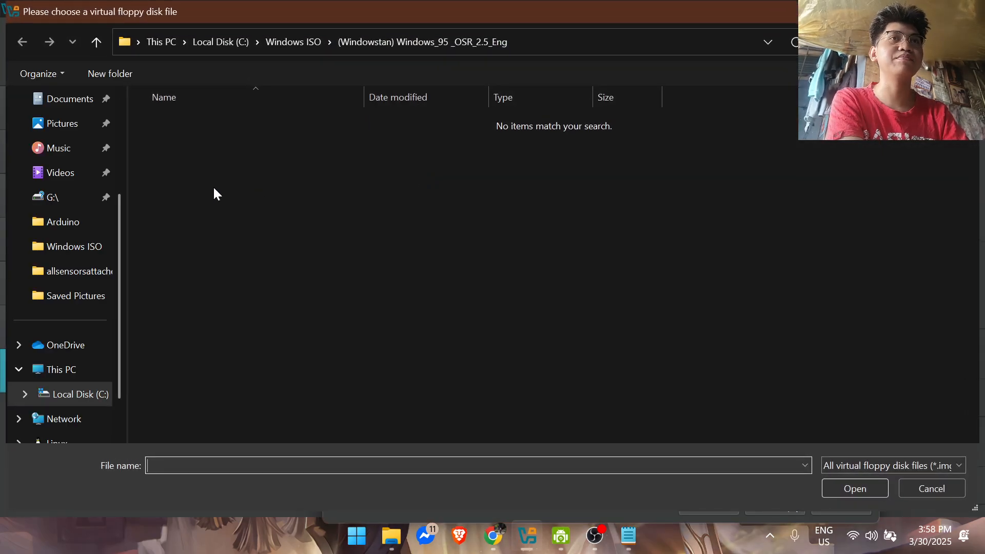
{"action": "left_click", "coordinate": [284, 44]}
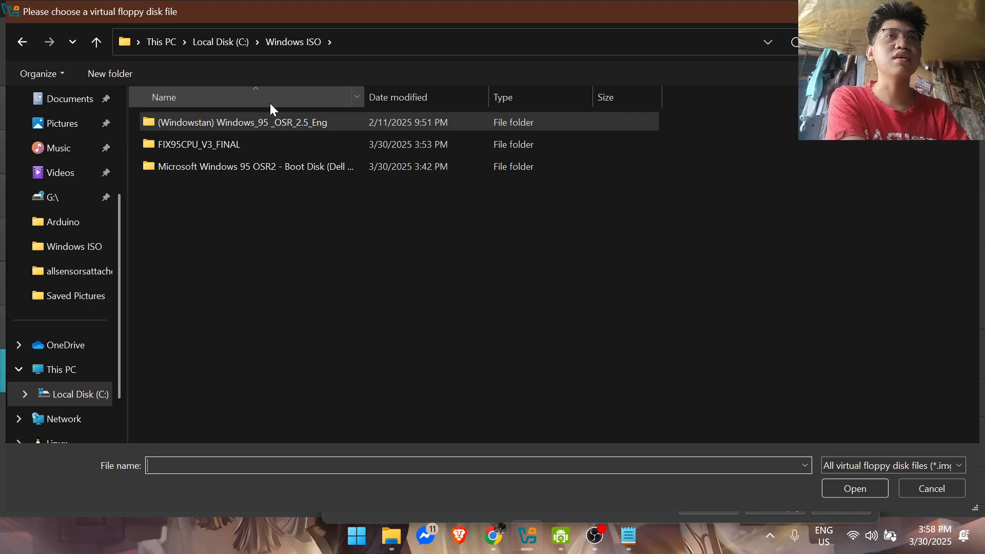
{"action": "double_click", "coordinate": [288, 168]}
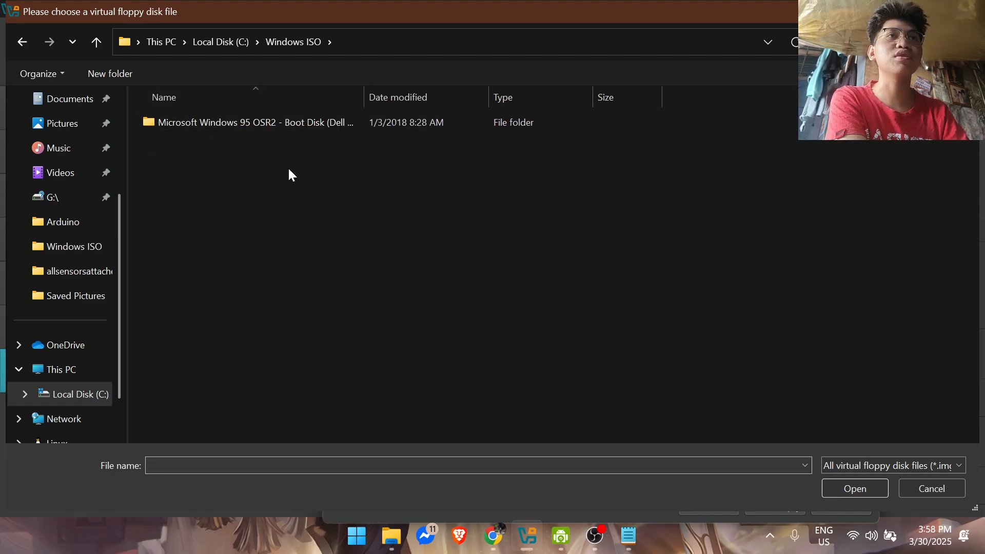
{"action": "double_click", "coordinate": [311, 127]}
{"action": "left_click", "coordinate": [280, 128]}
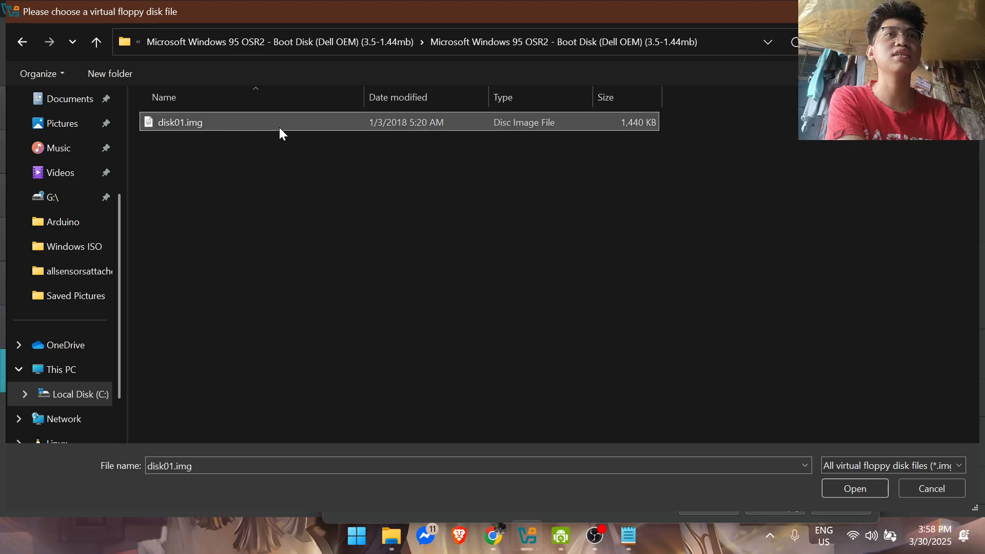
{"action": "left_click", "coordinate": [843, 487]}
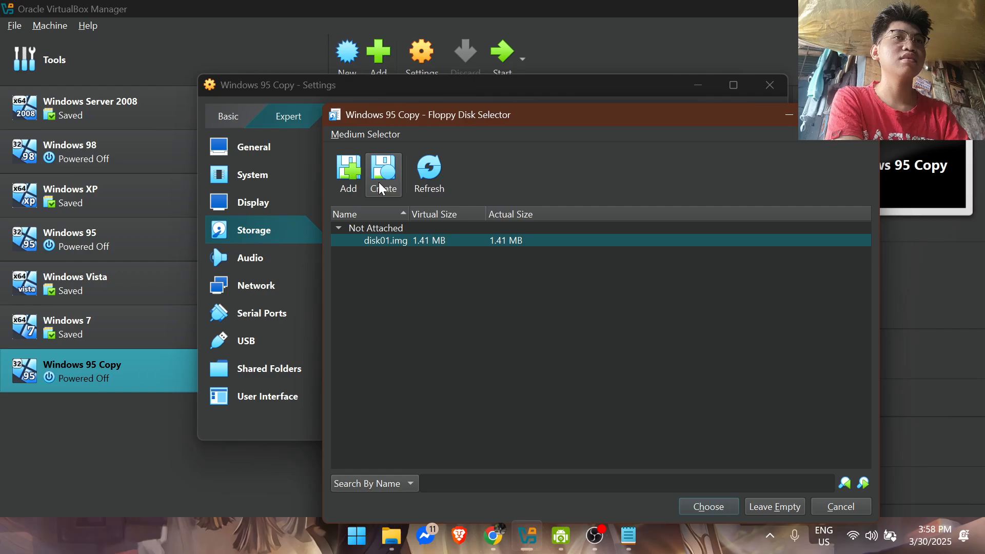
{"action": "left_click", "coordinate": [349, 171]}
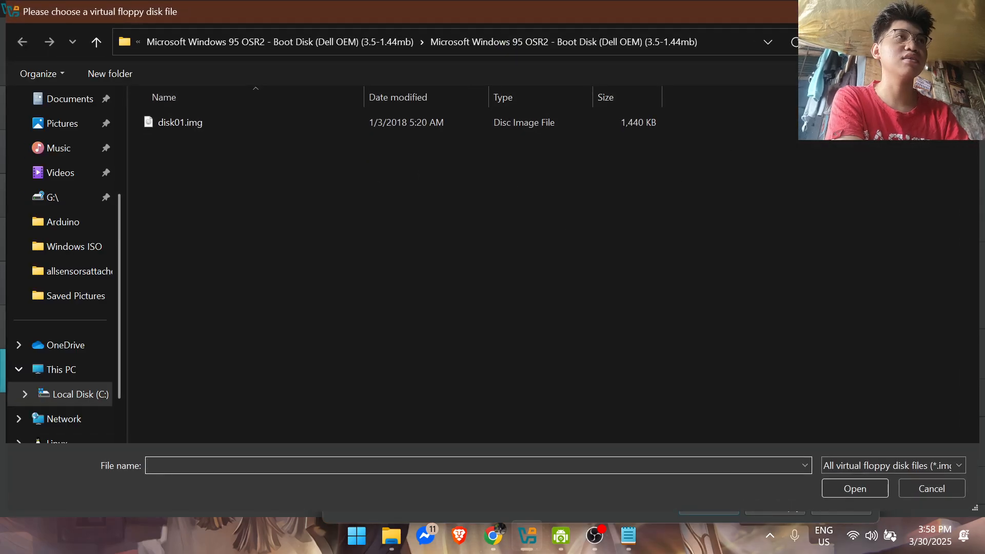
{"action": "key", "text": "Escape"}
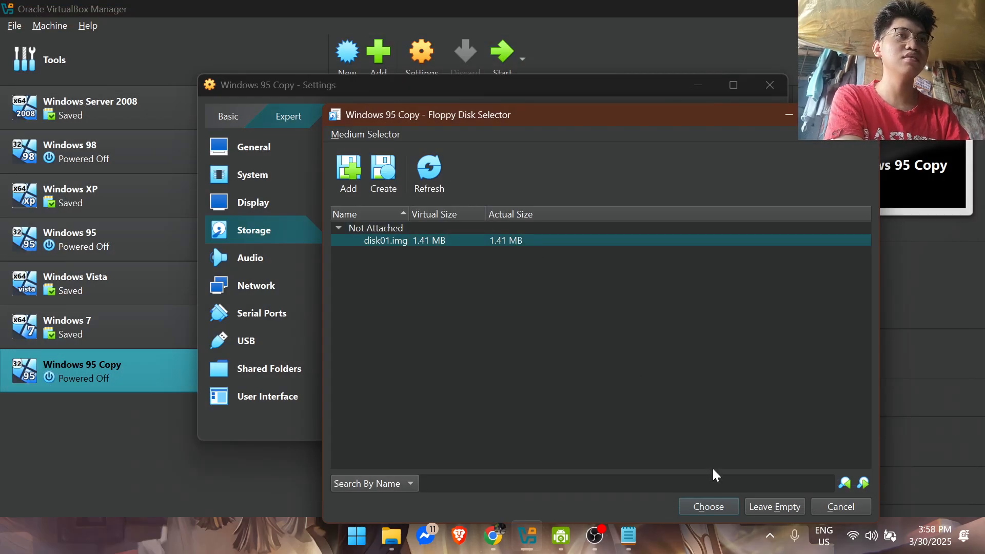
{"action": "left_click", "coordinate": [716, 507]}
Step: Try to move disk01.img from Floppy Device 1 to Floppy Device 0
{"action": "left_click", "coordinate": [439, 222]}
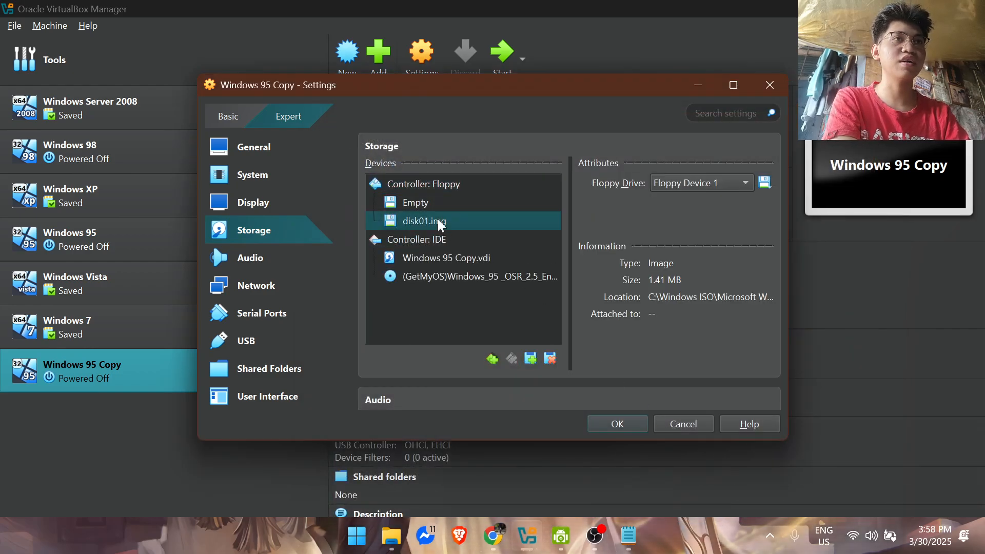
{"action": "left_click_drag", "start_coordinate": [400, 223], "coordinate": [401, 198]}
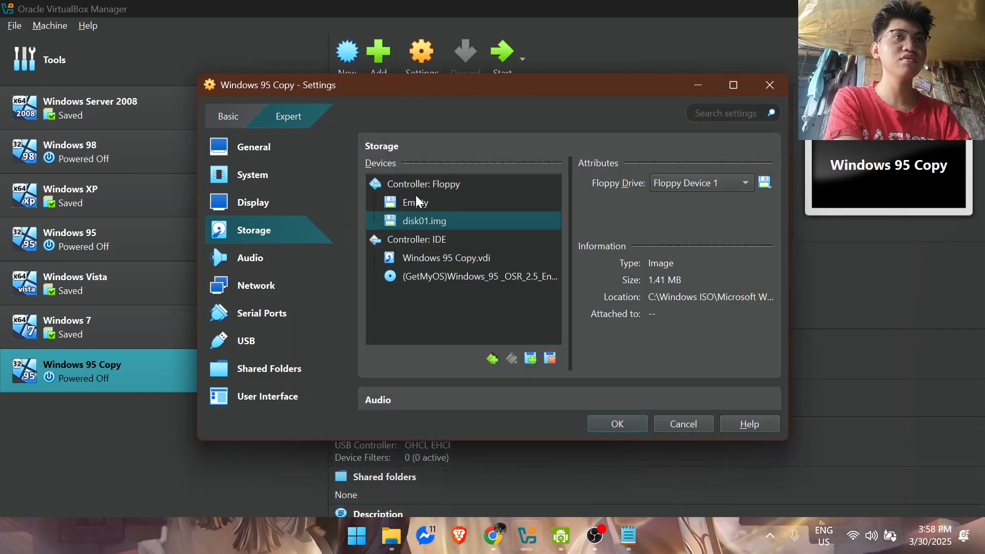
{"action": "left_click", "coordinate": [431, 205]}
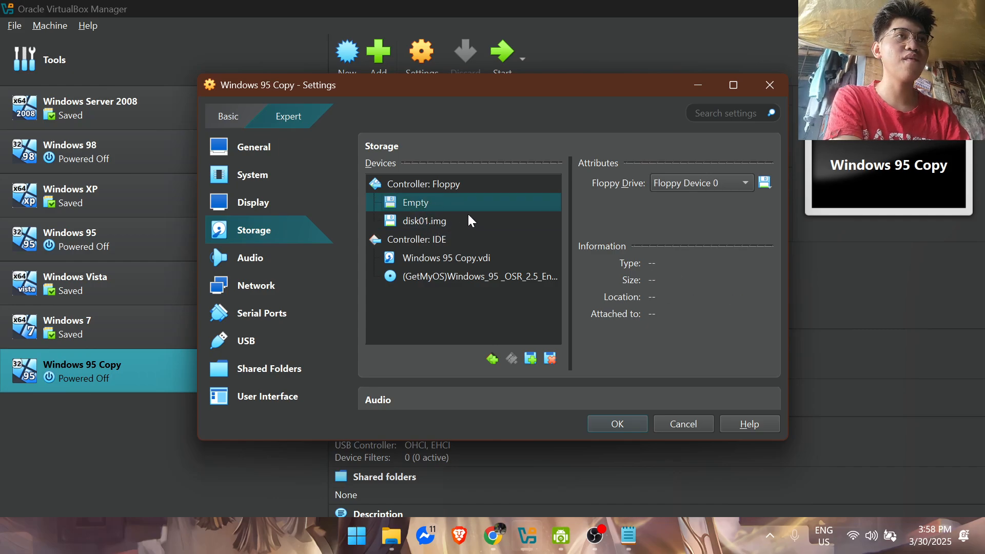
{"action": "left_click", "coordinate": [749, 186]}
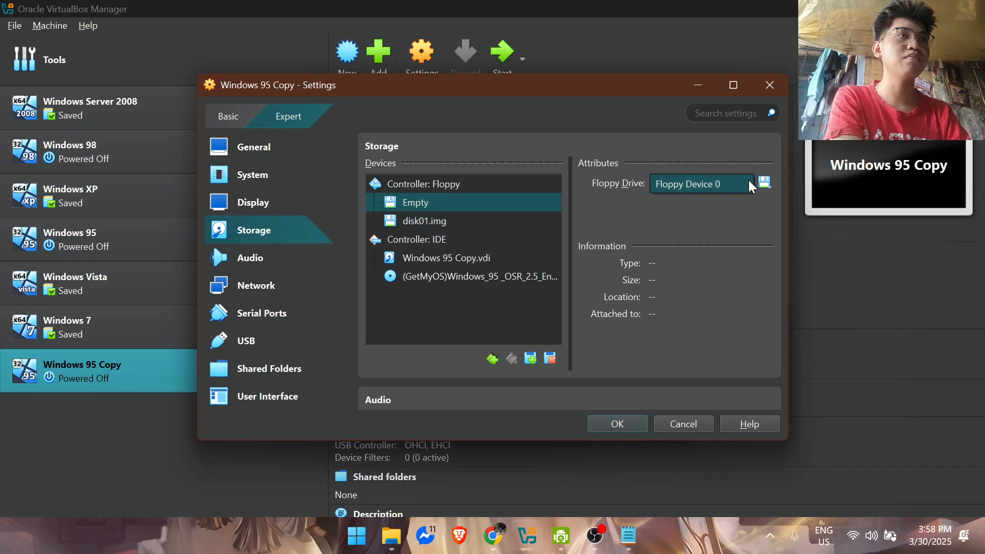
{"action": "left_click", "coordinate": [445, 221]}
{"action": "left_click", "coordinate": [460, 206]}
{"action": "left_click", "coordinate": [486, 220]}
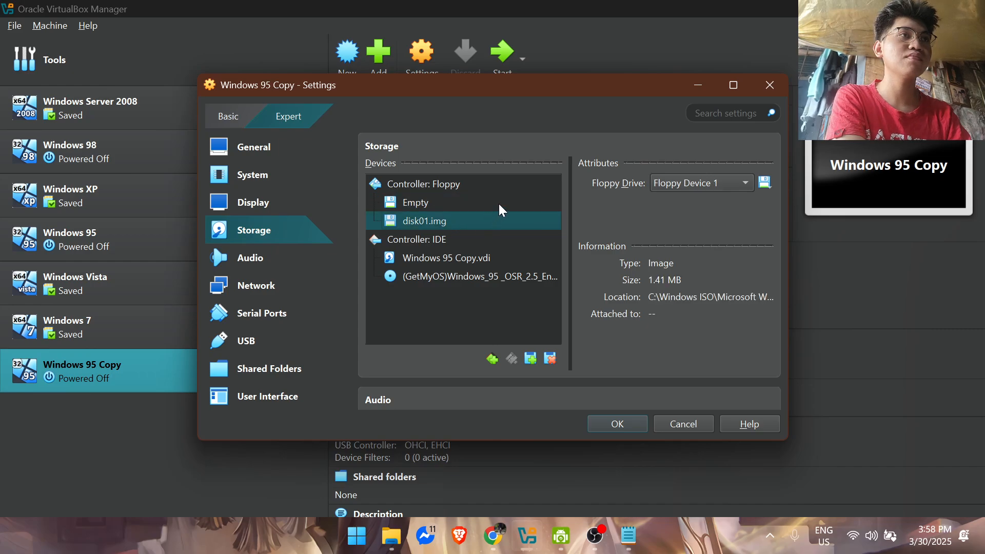
Step: Insert disk01.img into the empty Floppy Device 0 and check the IDE controller's hard disk and optical drive
{"action": "left_click", "coordinate": [502, 206]}
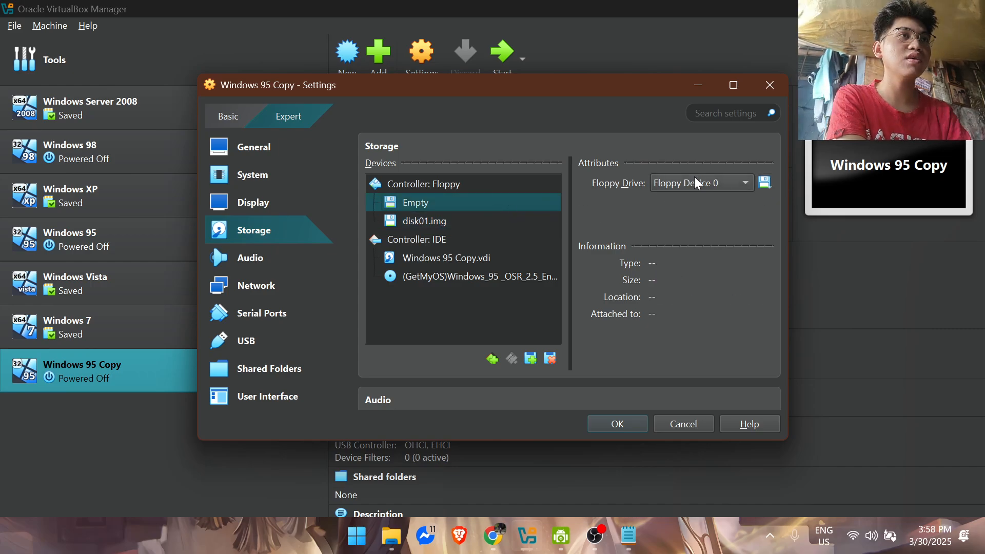
{"action": "left_click", "coordinate": [766, 180]}
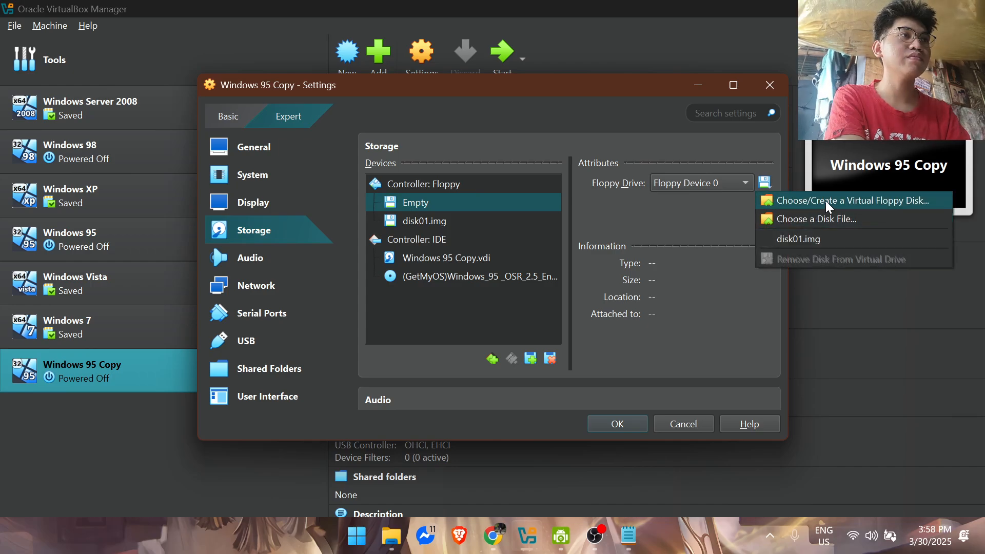
{"action": "left_click", "coordinate": [818, 239]}
{"action": "left_click", "coordinate": [494, 226]}
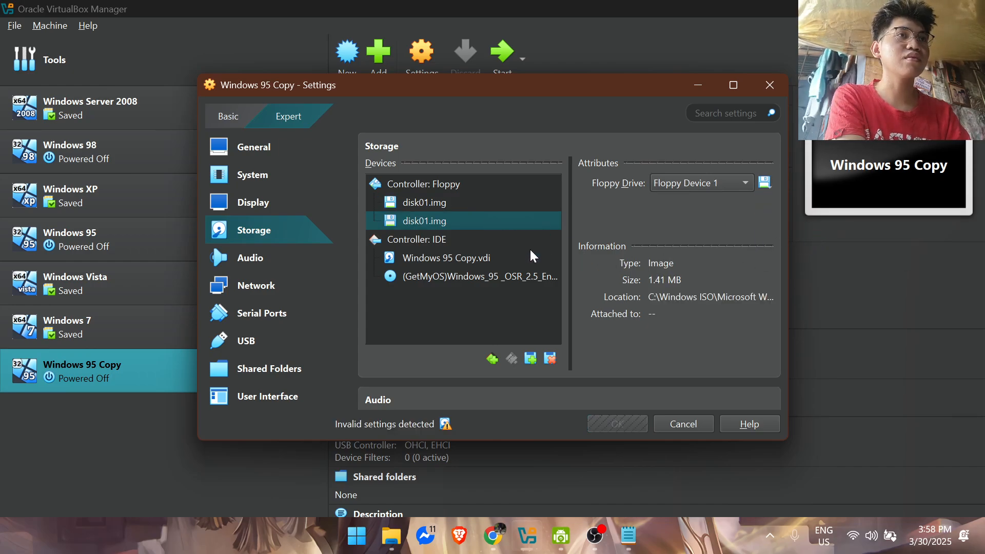
{"action": "left_click", "coordinate": [487, 262]}
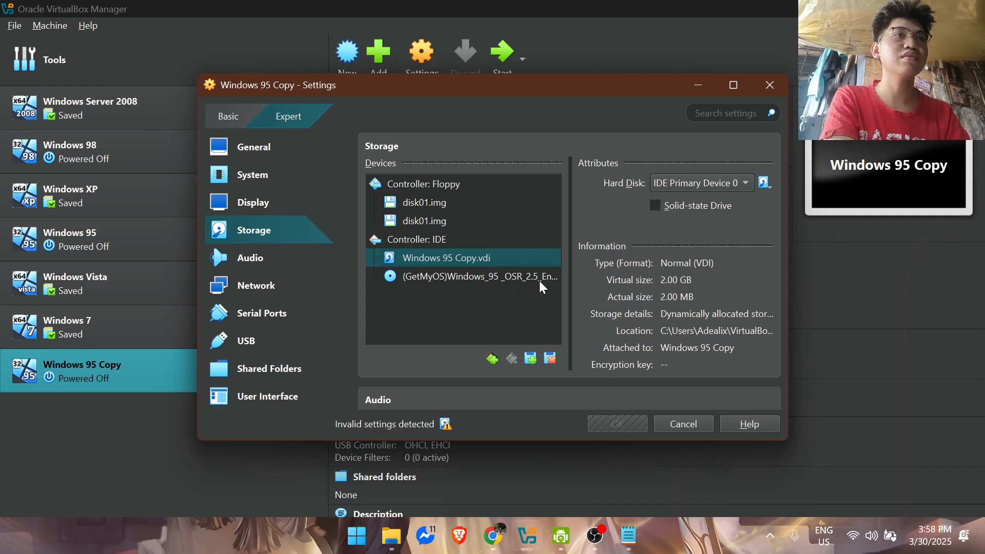
{"action": "left_click", "coordinate": [489, 280]}
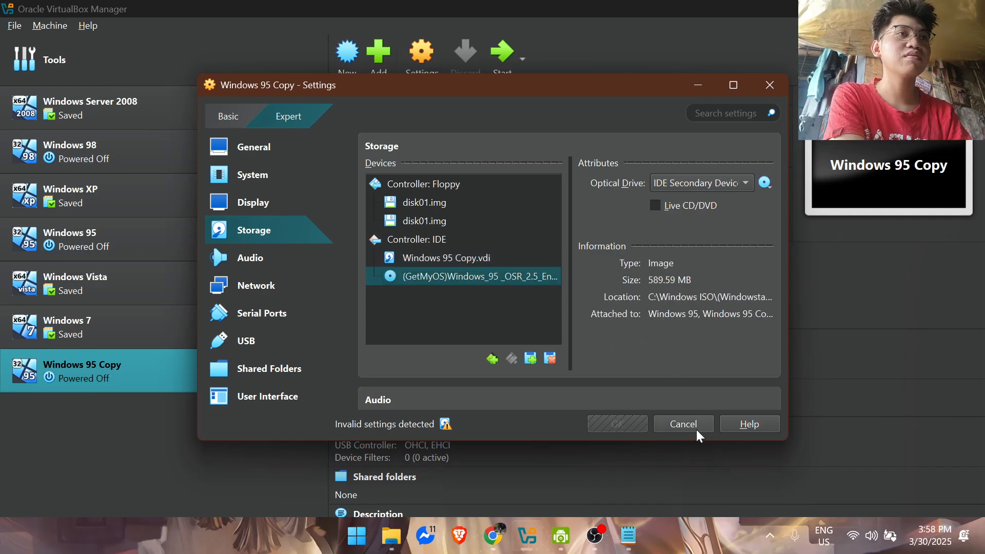
Step: Remove the duplicate disk01.img from Floppy Device 1 and save the virtual machine's settings
{"action": "left_click", "coordinate": [420, 204]}
{"action": "left_click", "coordinate": [763, 181]}
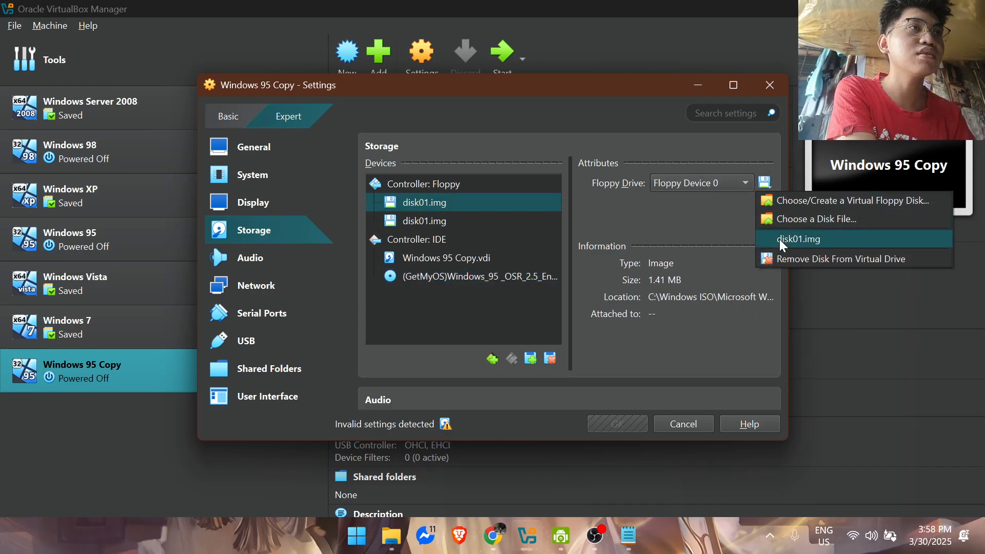
{"action": "left_click", "coordinate": [481, 220]}
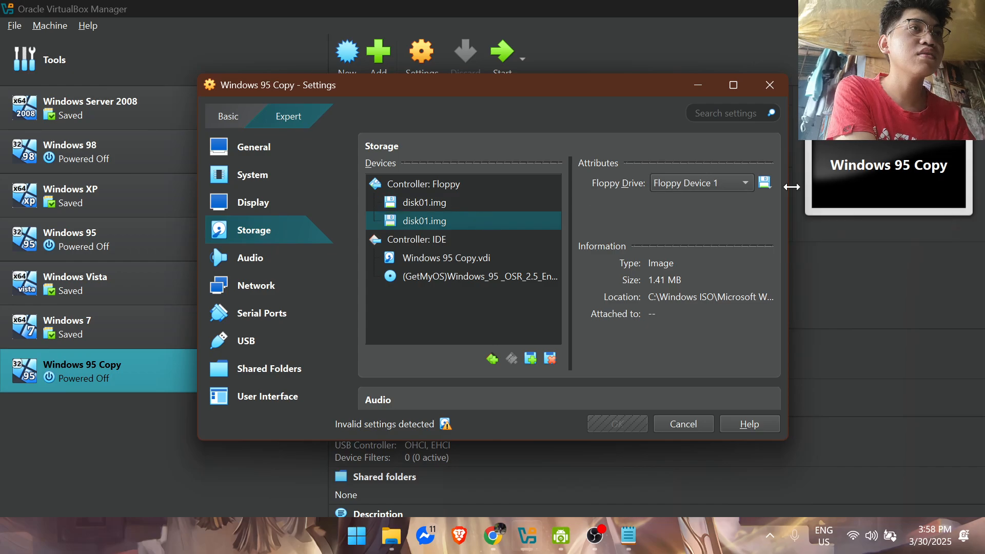
{"action": "left_click", "coordinate": [764, 182]}
{"action": "left_click", "coordinate": [822, 260]}
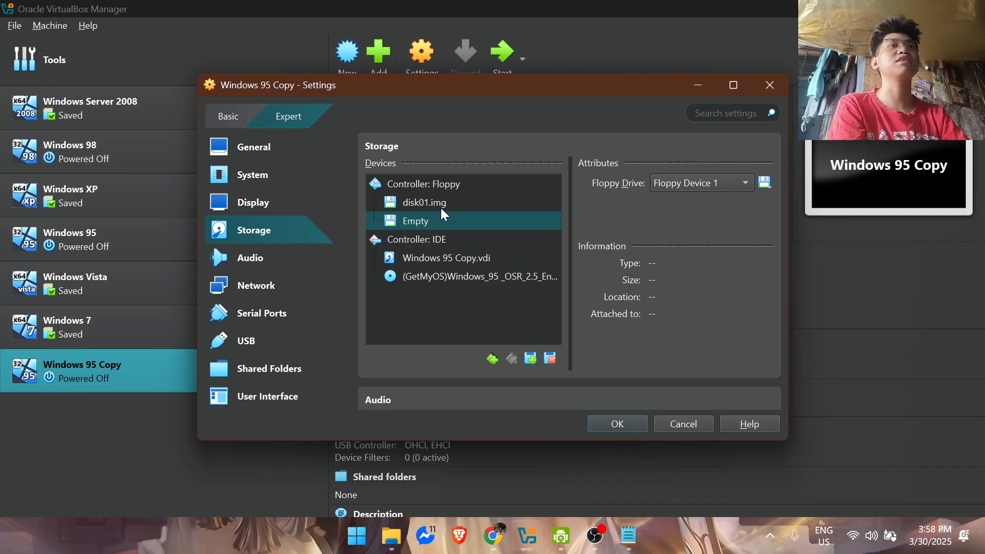
{"action": "left_click", "coordinate": [495, 283]}
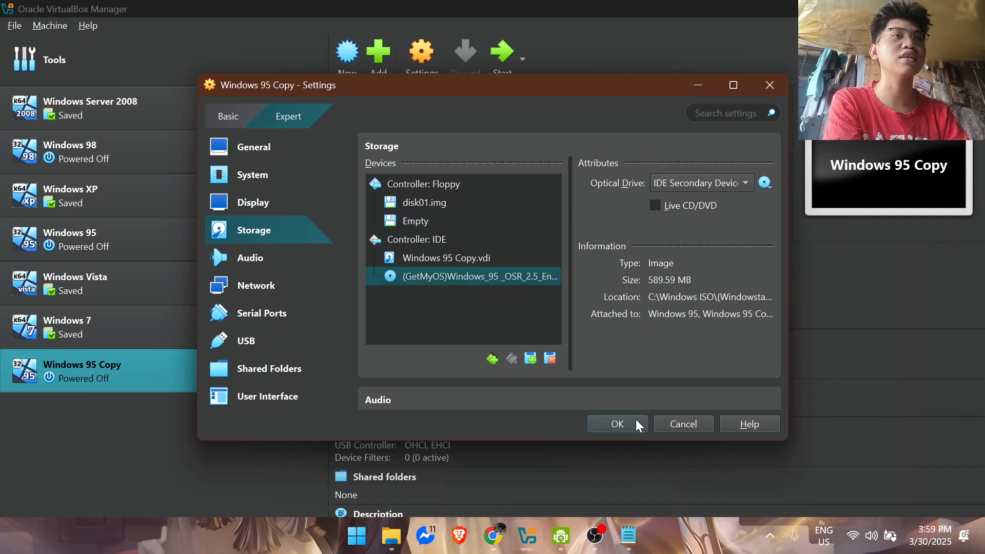
{"action": "left_click", "coordinate": [617, 423]}
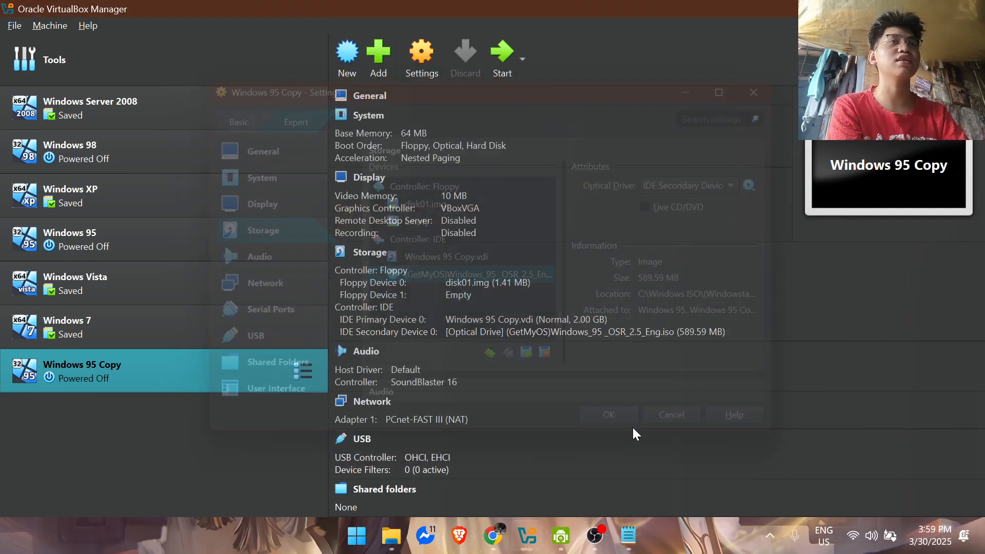
Step: Start Windows 95 Copy in a maximized window and boot it with the NEC IDE CDROM driver
{"action": "left_click", "coordinate": [500, 66]}
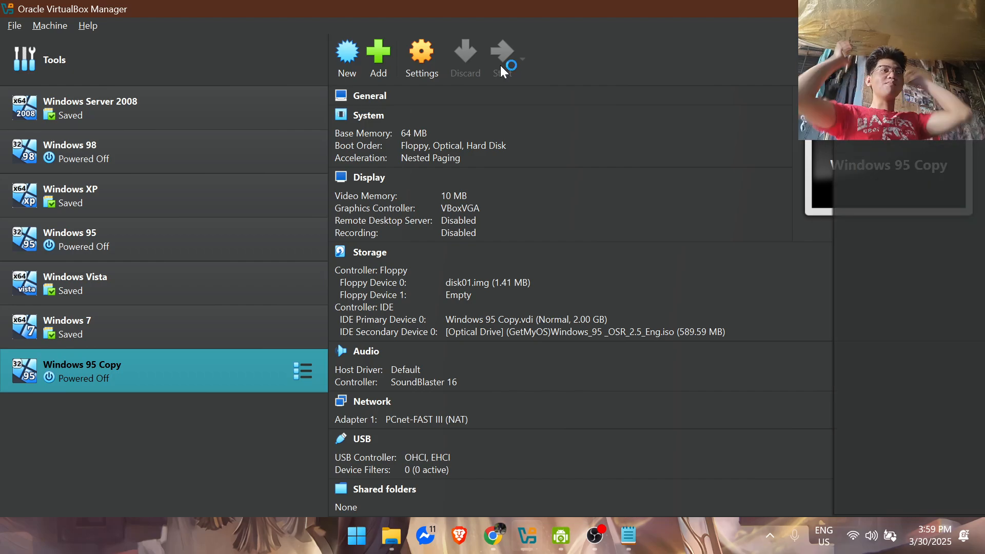
{"action": "mouse_move", "coordinate": [595, 535]}
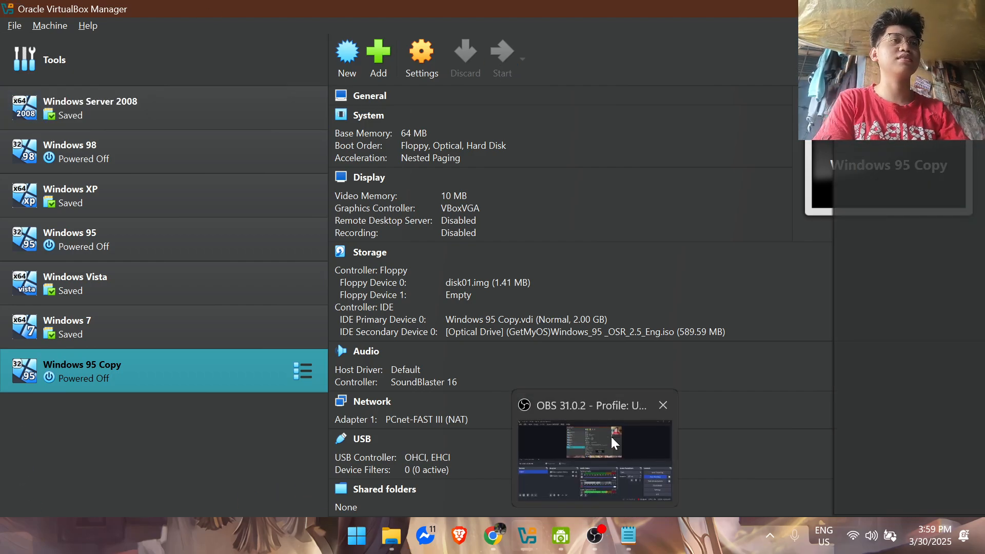
{"action": "mouse_move", "coordinate": [610, 433]}
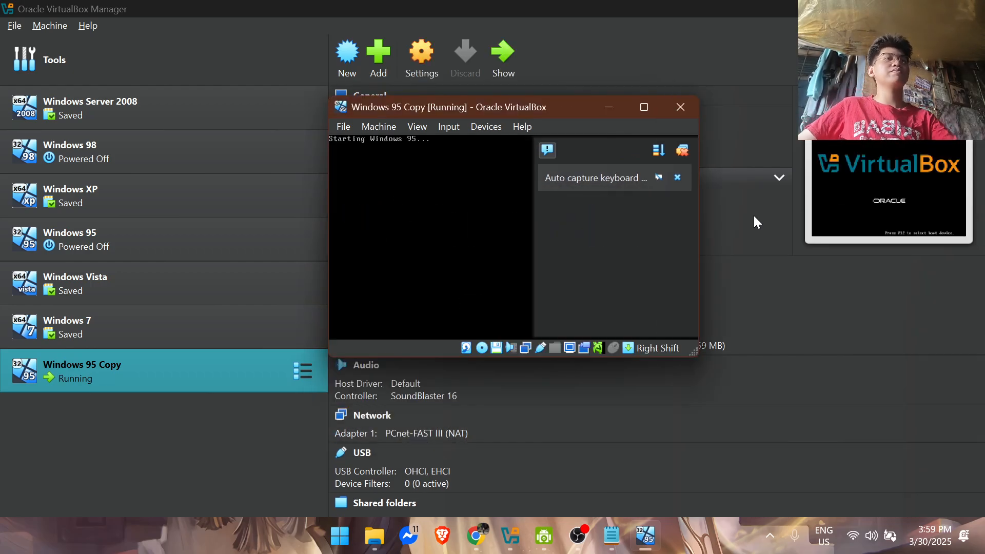
{"action": "left_click", "coordinate": [644, 107]}
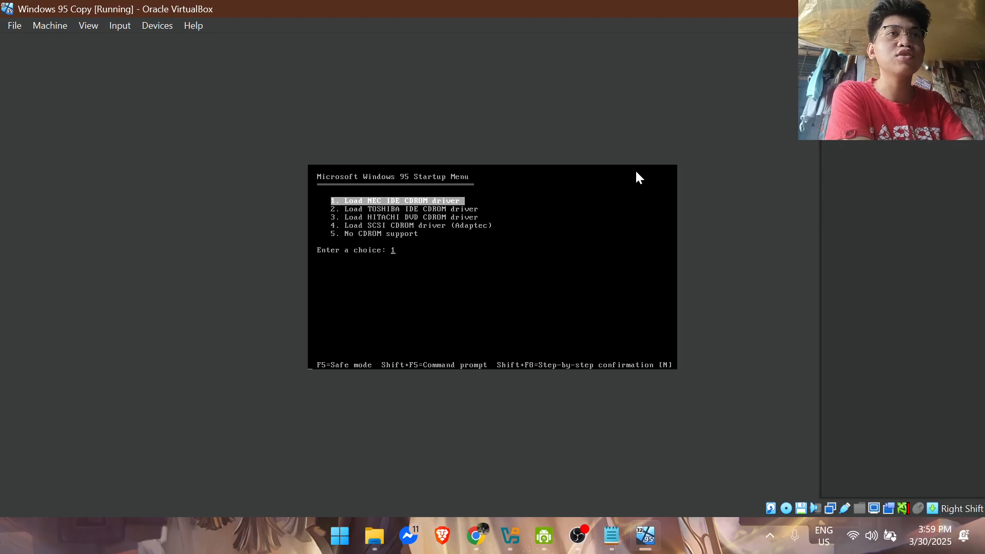
{"action": "key", "text": "Return"}
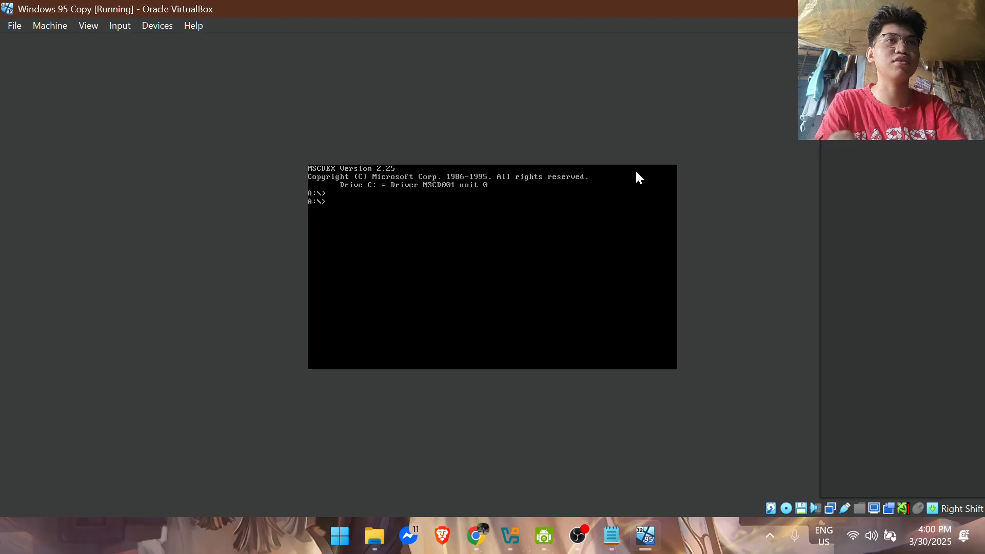
Step: Run fdisk at the A: prompt and enable large disk support
{"action": "type", "text": "fdisk"}
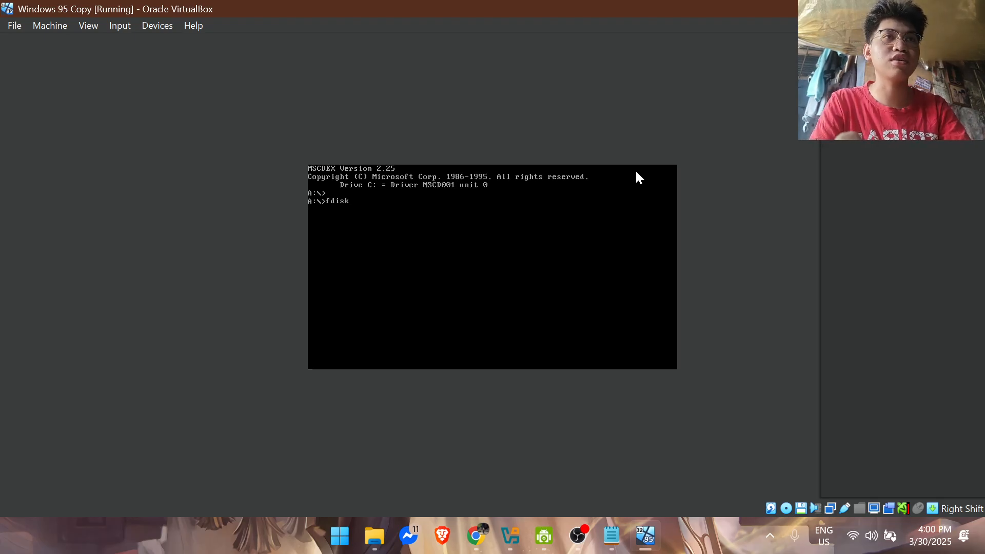
{"action": "key", "text": "Return"}
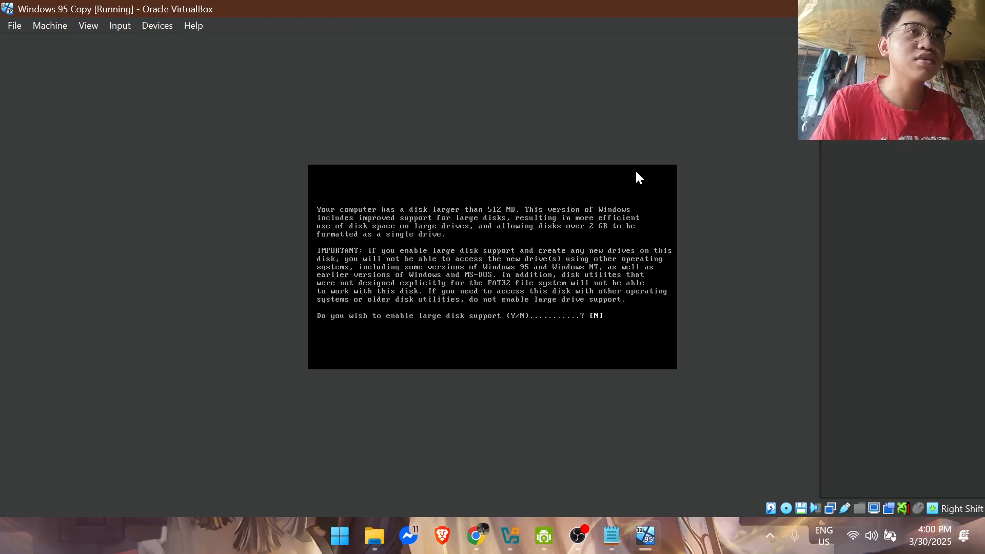
{"action": "type", "text": "y"}
{"action": "key", "text": "Return"}
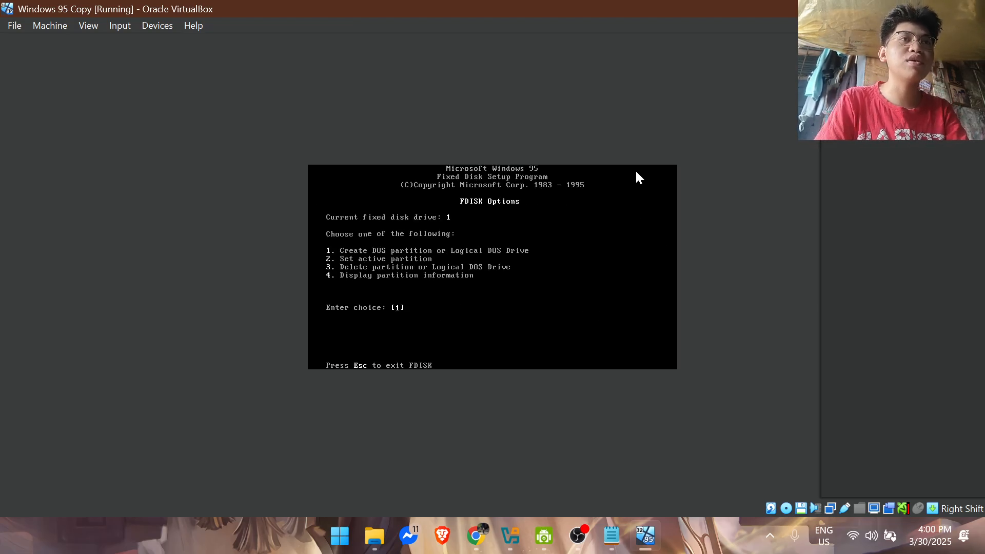
Step: Create a primary DOS partition on fixed disk 1 at the maximum available size and make it active
{"action": "key", "text": "Return"}
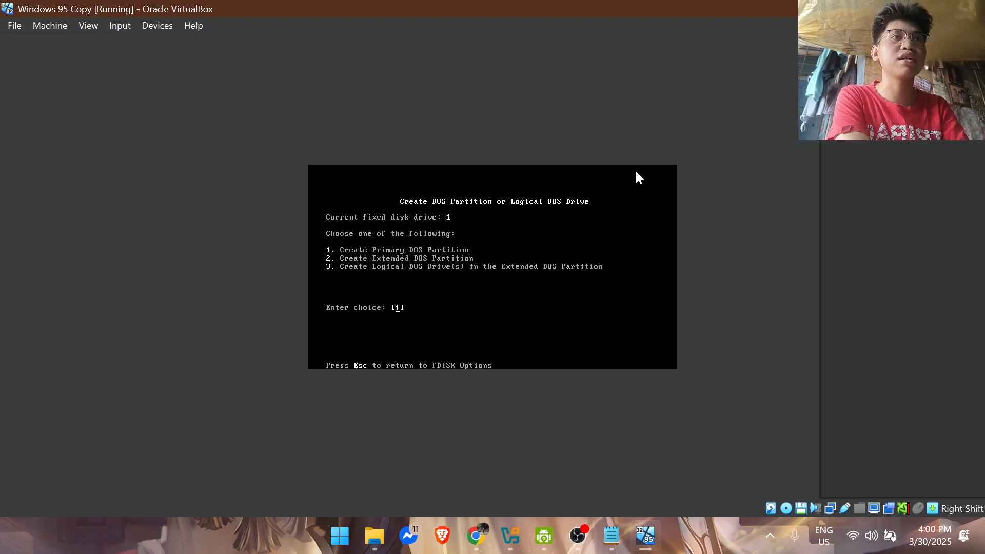
{"action": "key", "text": "Return"}
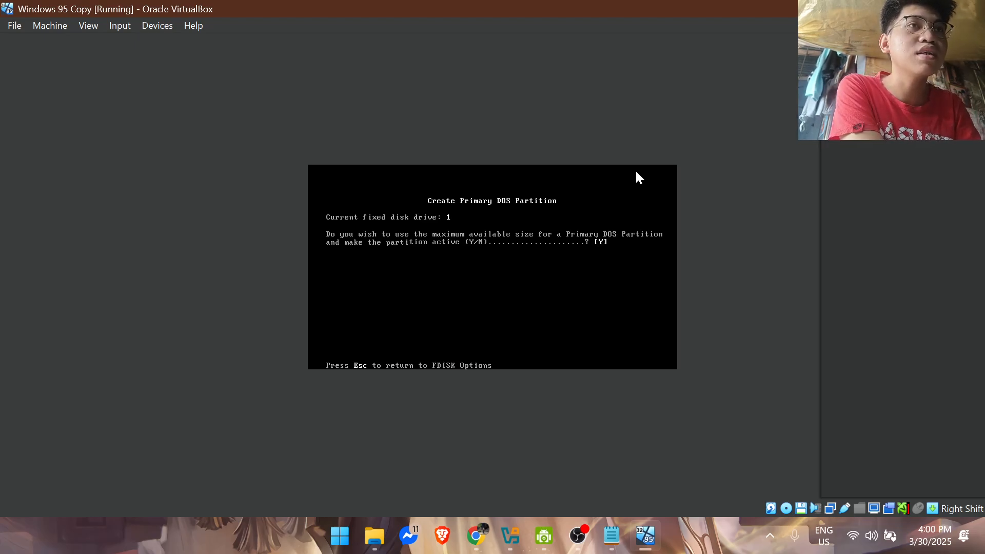
{"action": "key", "text": "Return"}
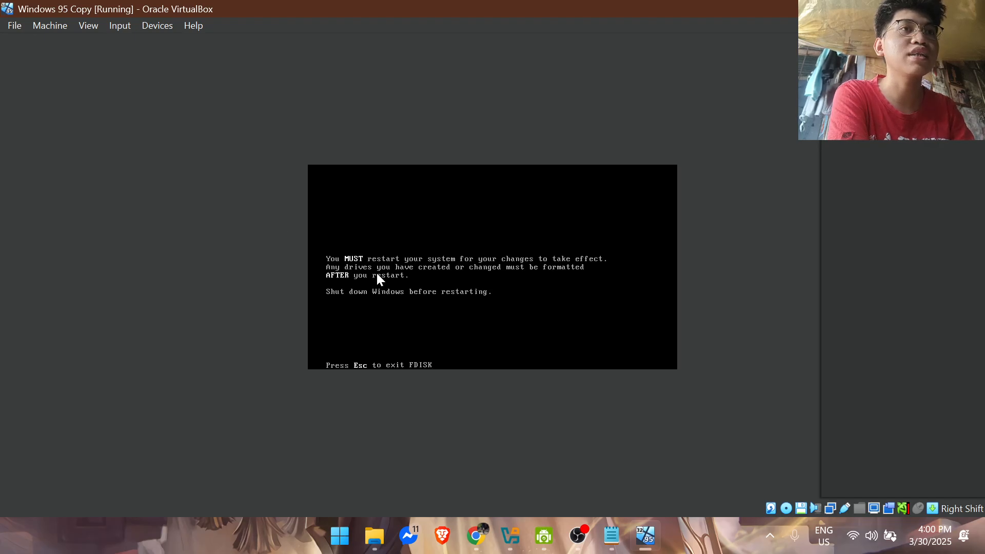
Step: Reset the virtual machine and boot it again with the NEC IDE CDROM driver
{"action": "left_click", "coordinate": [15, 26]}
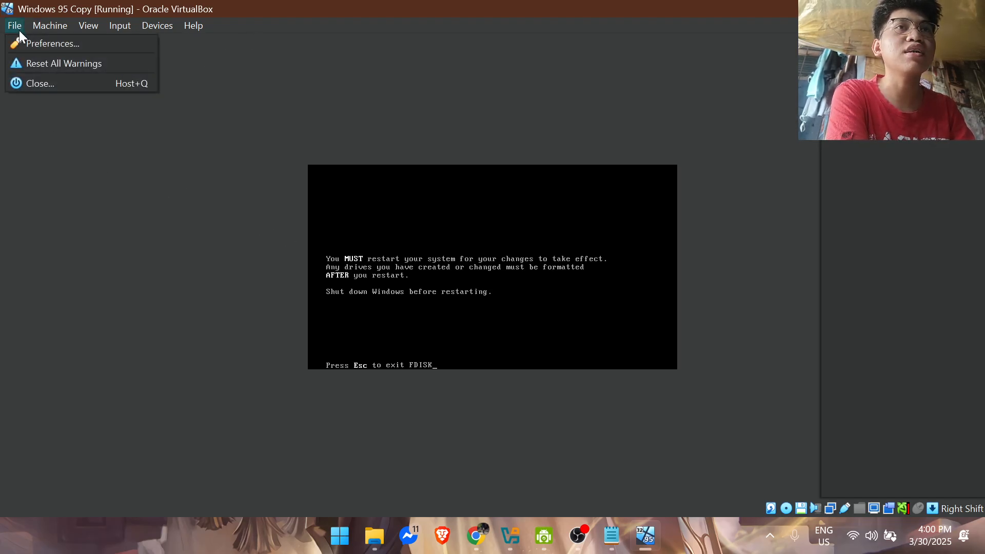
{"action": "mouse_move", "coordinate": [49, 25]}
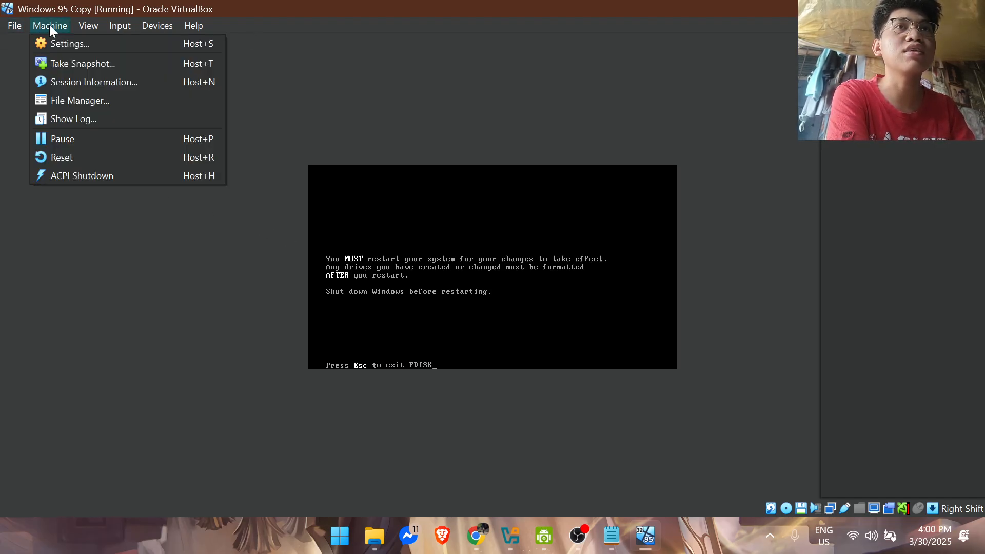
{"action": "left_click", "coordinate": [64, 155]}
{"action": "left_click", "coordinate": [460, 329]}
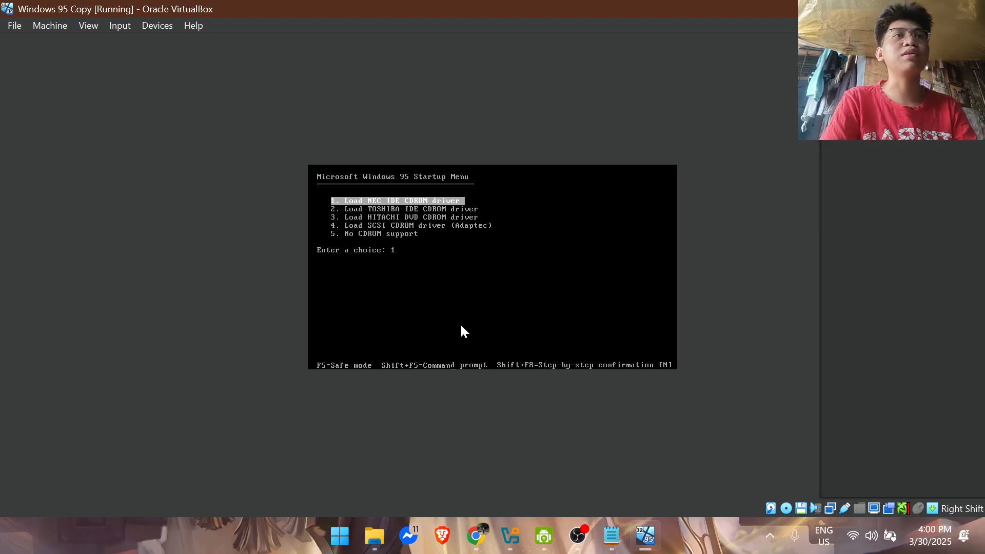
{"action": "key", "text": "Return"}
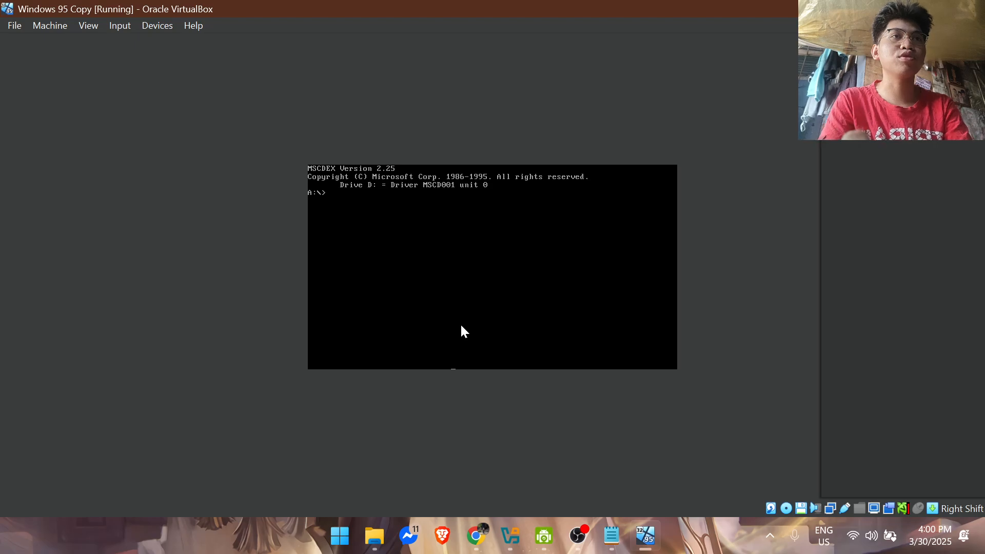
Step: Format drive C: from the A: prompt, confirming the data loss and leaving the volume label empty
{"action": "type", "text": "format C"}
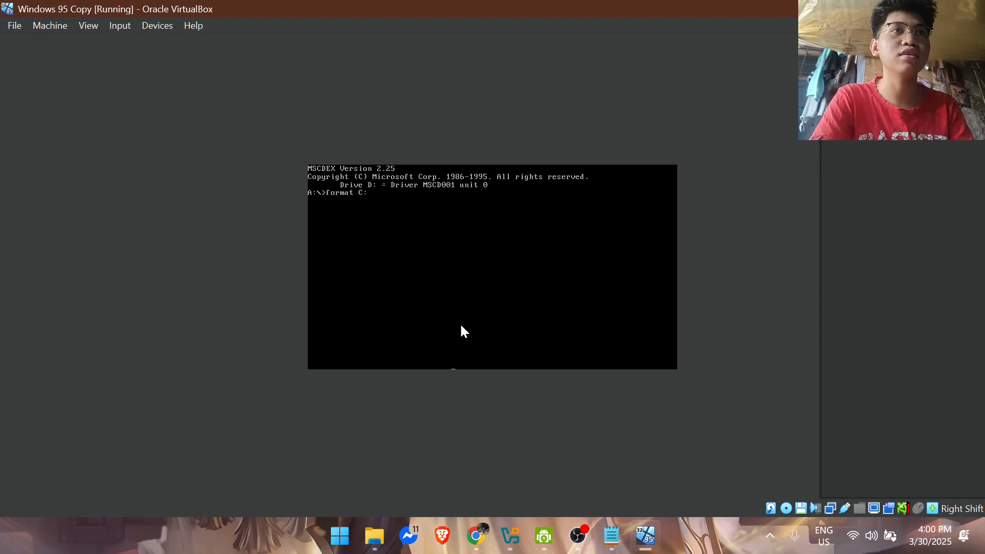
{"action": "type", "text": ":"}
{"action": "key", "text": "Return"}
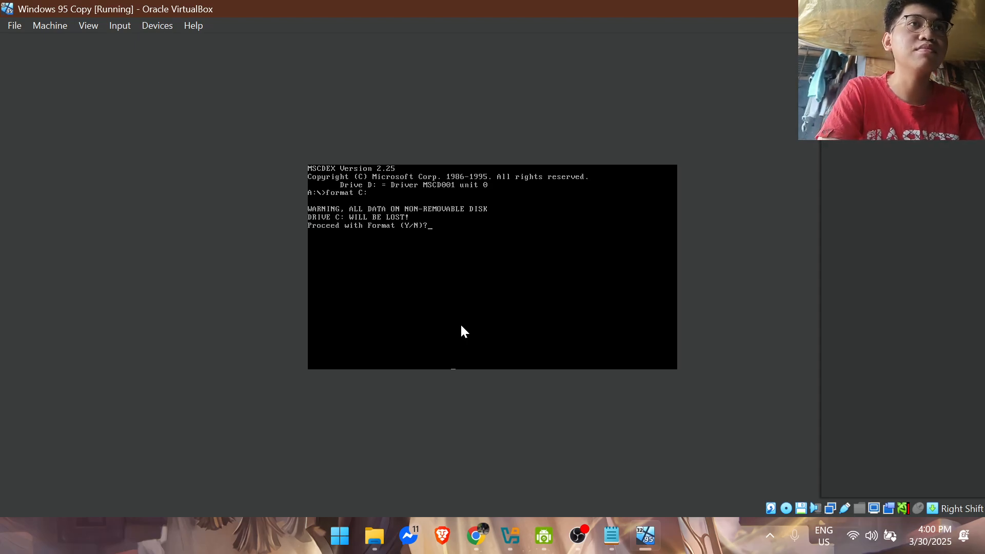
{"action": "type", "text": "Y"}
{"action": "key", "text": "Return"}
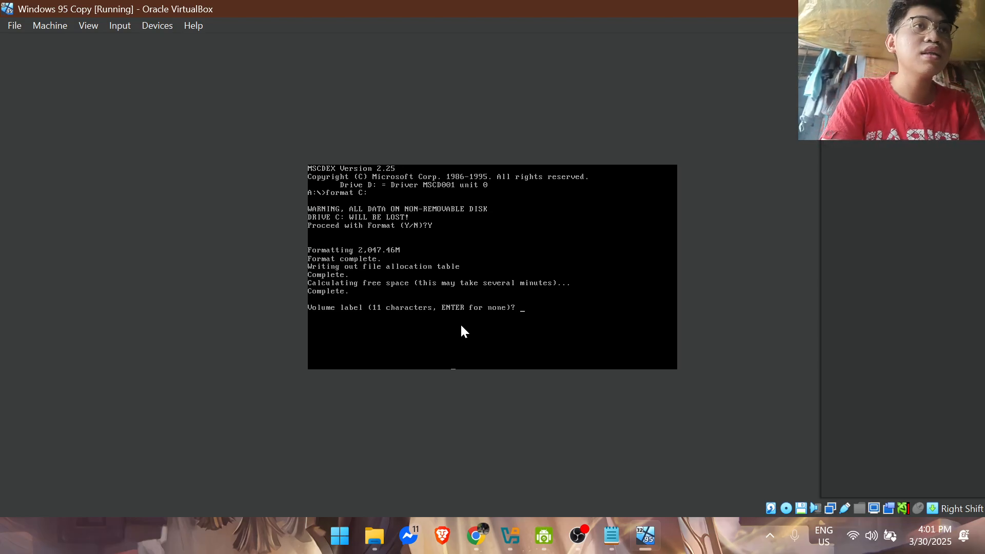
{"action": "key", "text": "Return"}
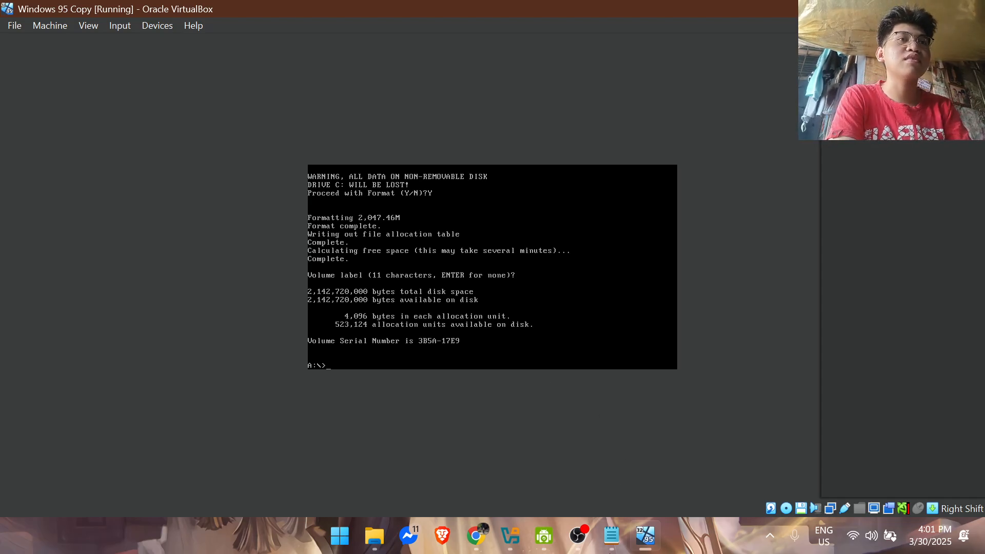
Step: Consult the command notes, switch to drive C: and create a directory named WIN95
{"action": "mouse_move", "coordinate": [612, 534]}
{"action": "mouse_move", "coordinate": [614, 472]}
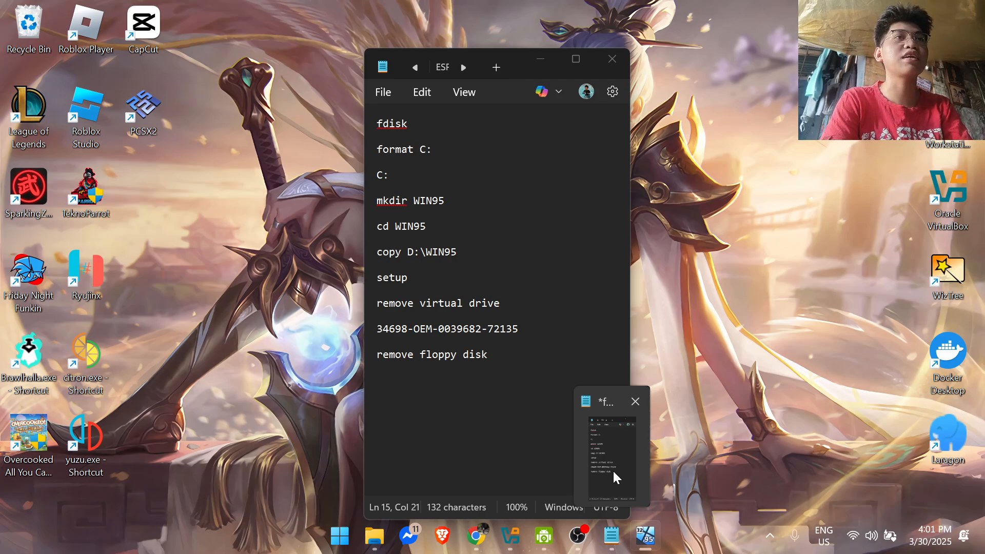
{"action": "type", "text": "C"}
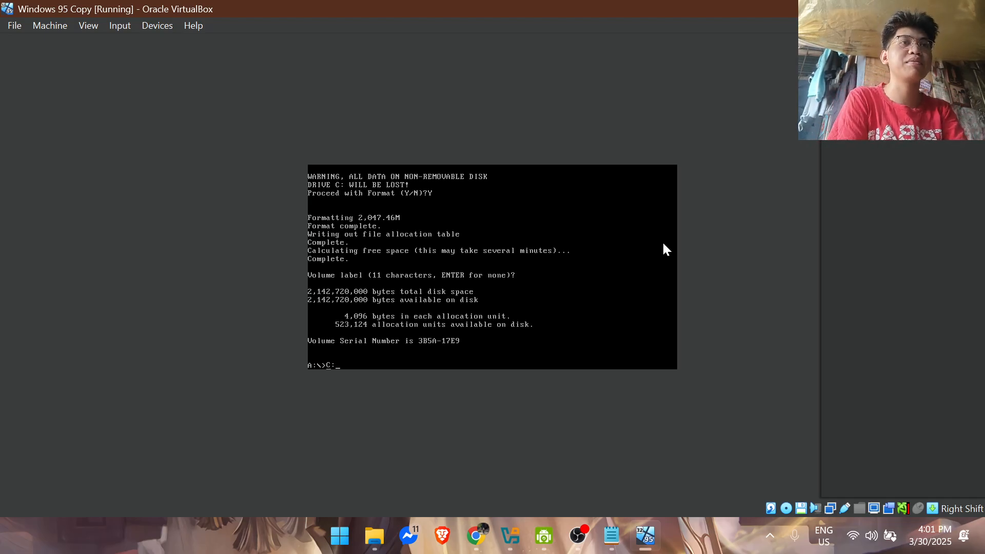
{"action": "type", "text": ":"}
{"action": "key", "text": "Return"}
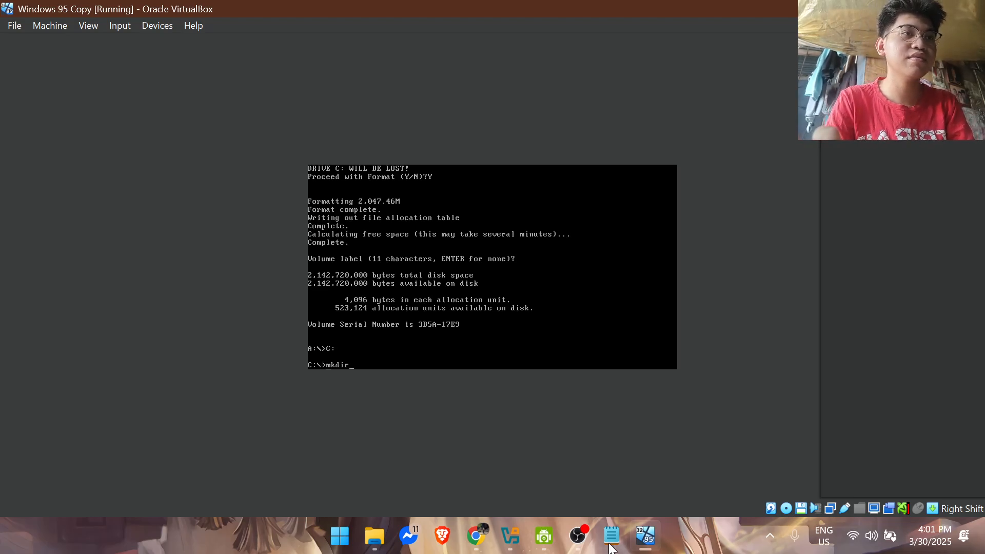
{"action": "type", "text": "mkdir "}
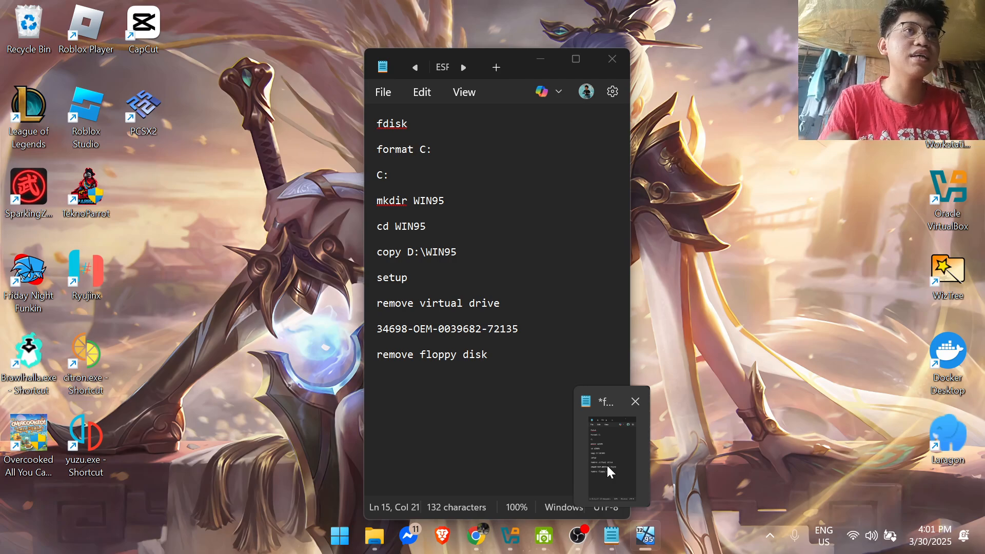
{"action": "type", "text": "WIN95"}
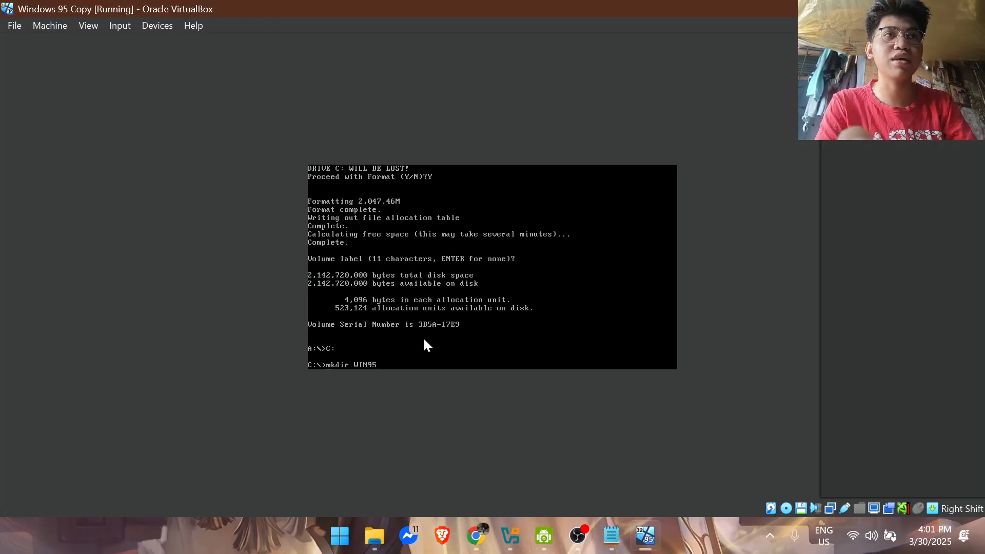
{"action": "key", "text": "Return"}
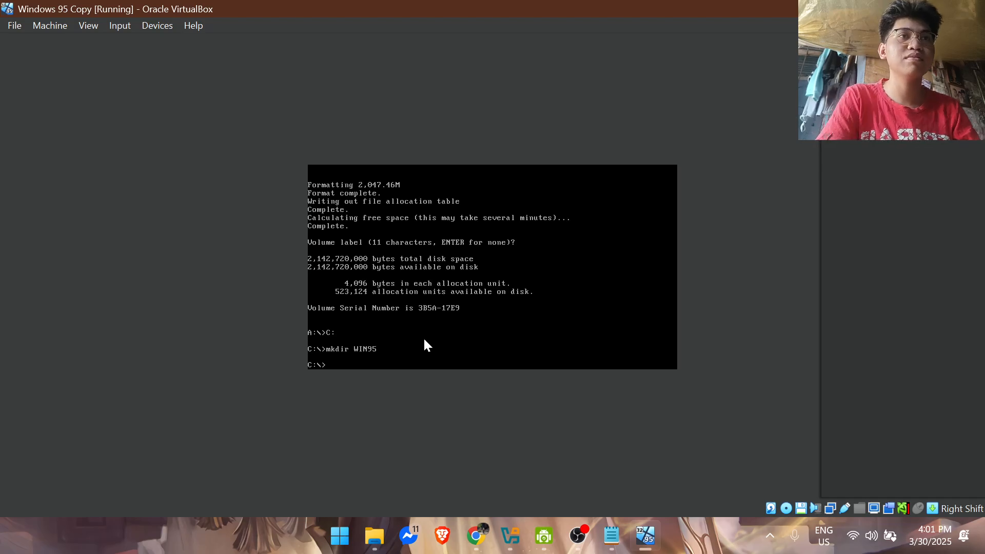
Step: Move the Notepad command notes clear of the DOS display and change into the WIN95 directory in the virtual machine
{"action": "left_click", "coordinate": [612, 536]}
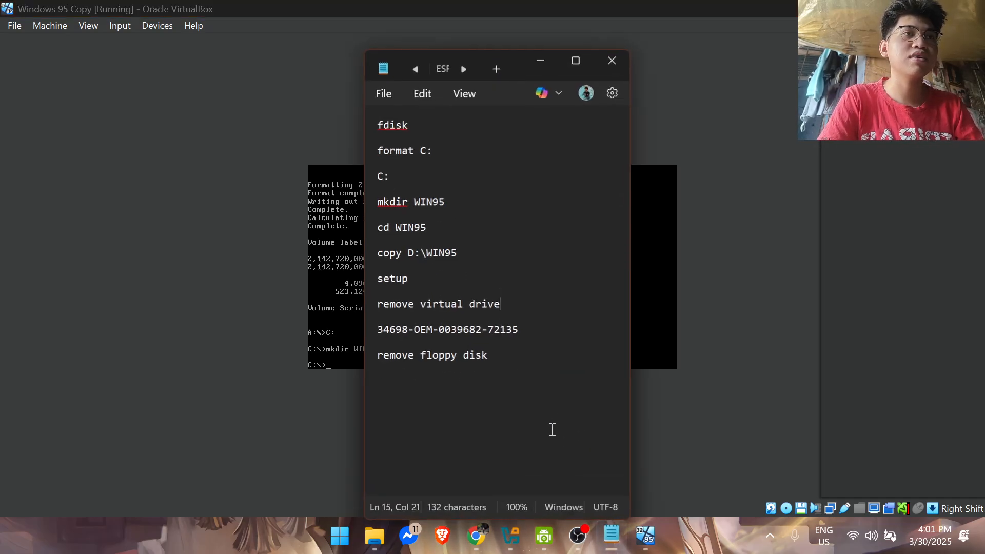
{"action": "left_click_drag", "start_coordinate": [520, 62], "coordinate": [853, 33]}
{"action": "left_click", "coordinate": [483, 349]}
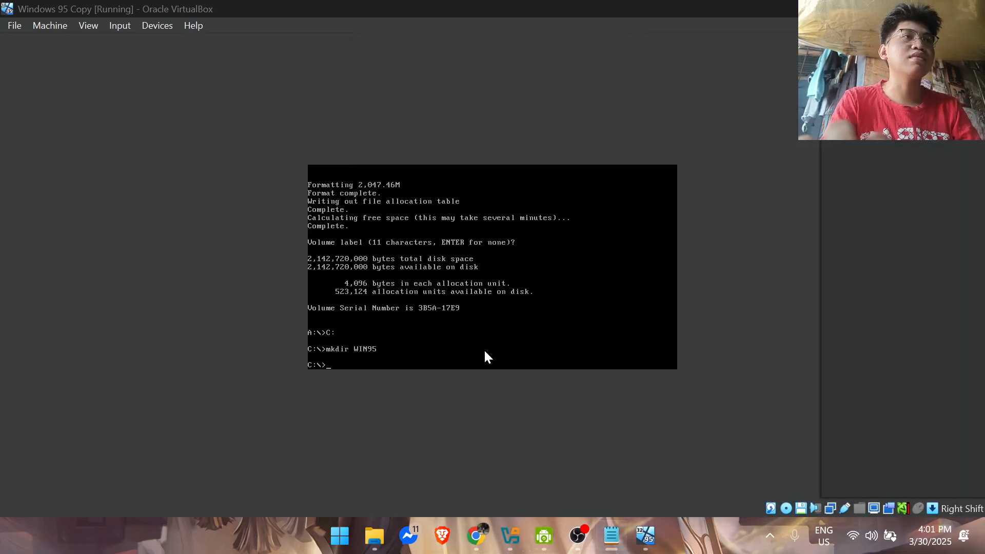
{"action": "left_click", "coordinate": [525, 372]}
{"action": "left_click", "coordinate": [527, 364]}
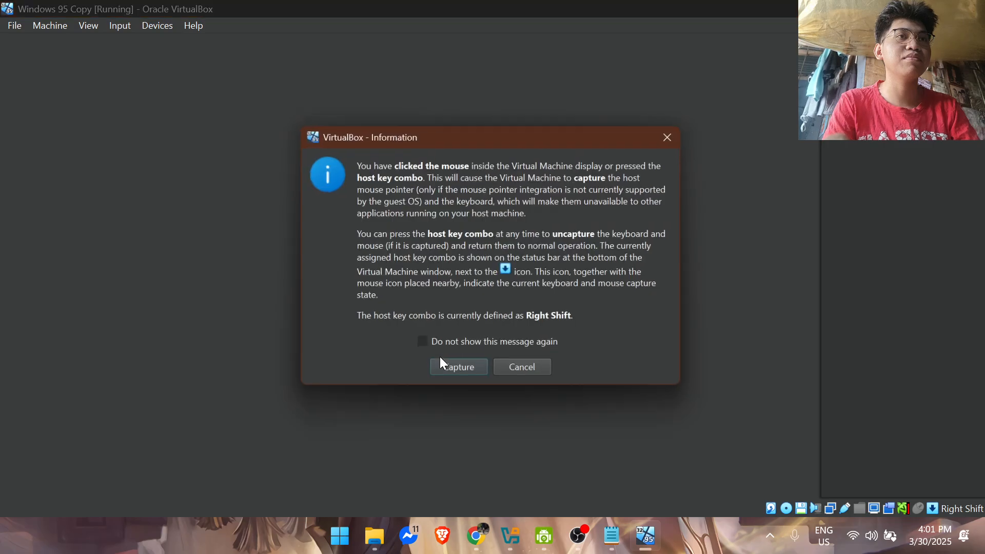
{"action": "left_click", "coordinate": [525, 372]}
{"action": "type", "text": "cd "}
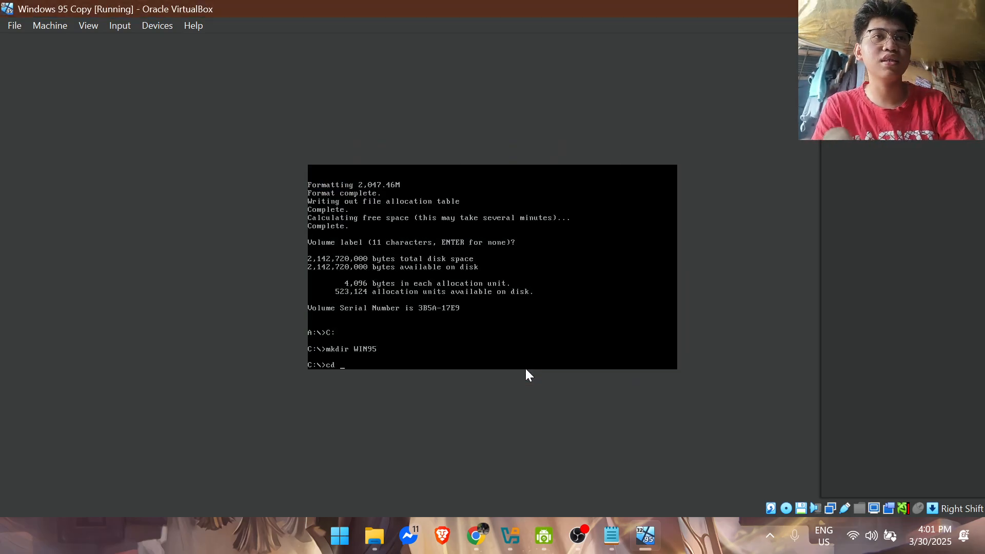
{"action": "type", "text": "WIN95"}
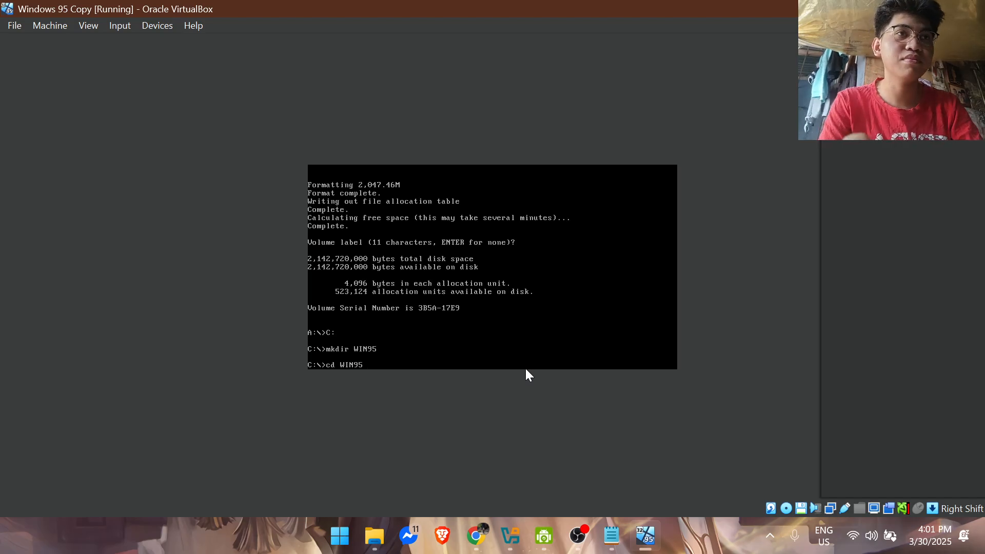
{"action": "key", "text": "Return"}
Step: Check the notes and copy the installation files from D:\WIN95 into C:\WIN95
{"action": "key", "text": "alt+Tab"}
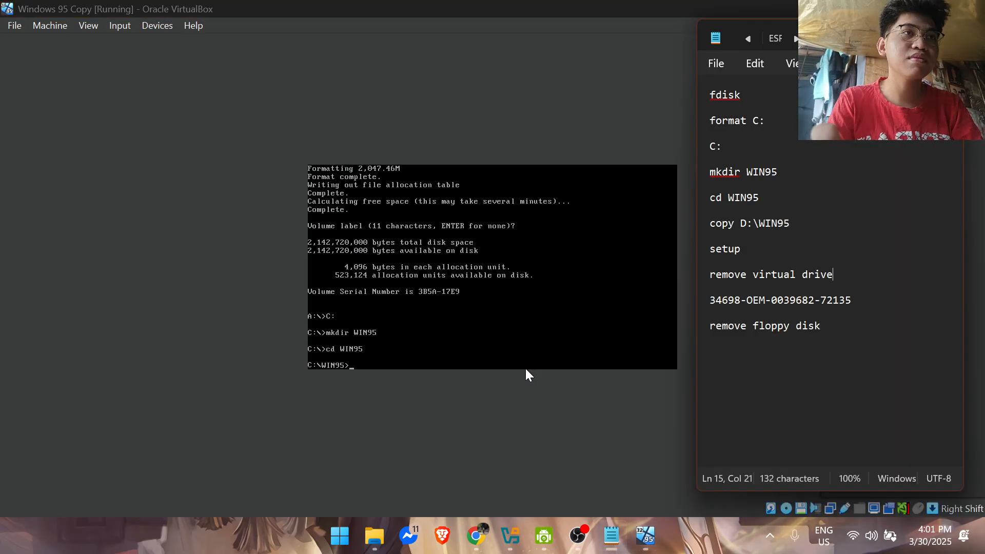
{"action": "key", "text": "alt+Tab"}
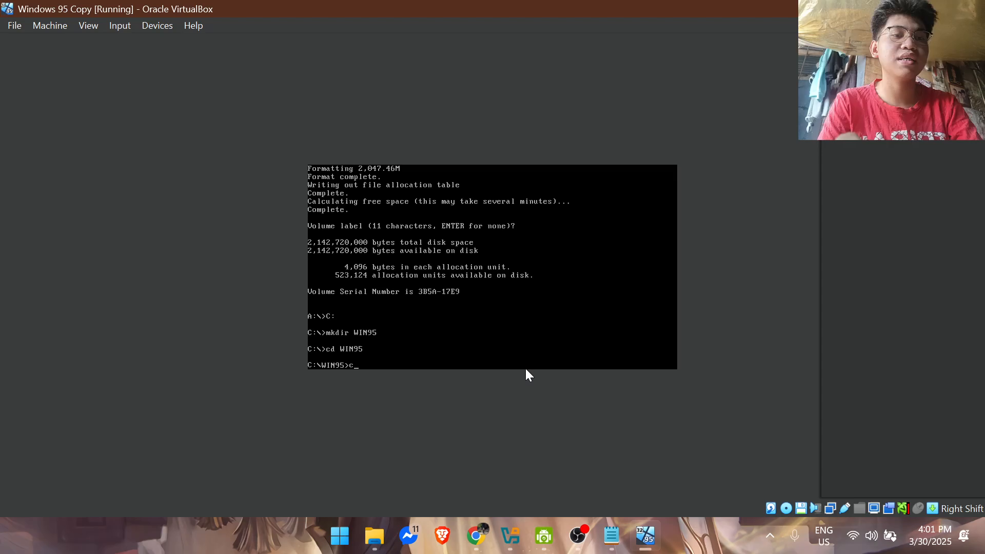
{"action": "type", "text": "copy D"}
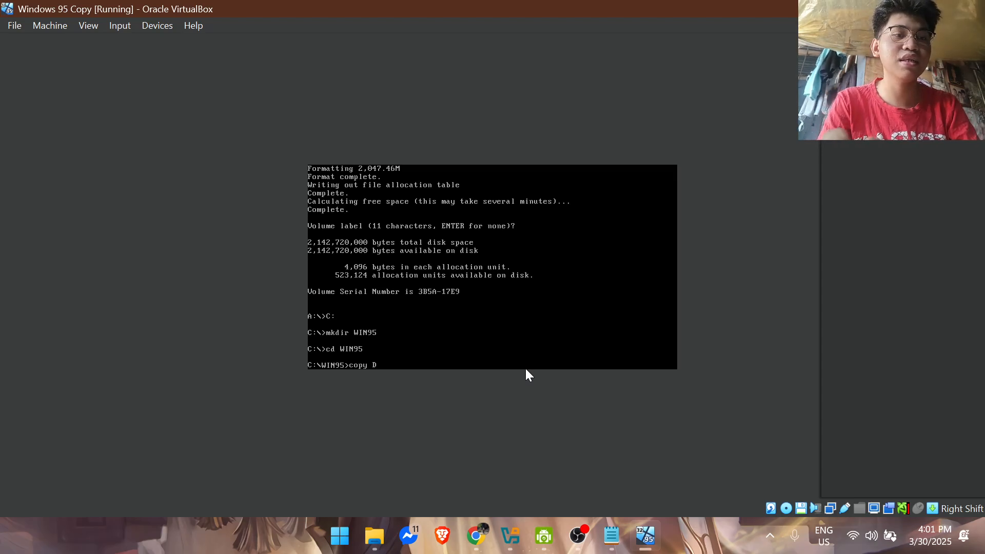
{"action": "type", "text": ":\\WIN"}
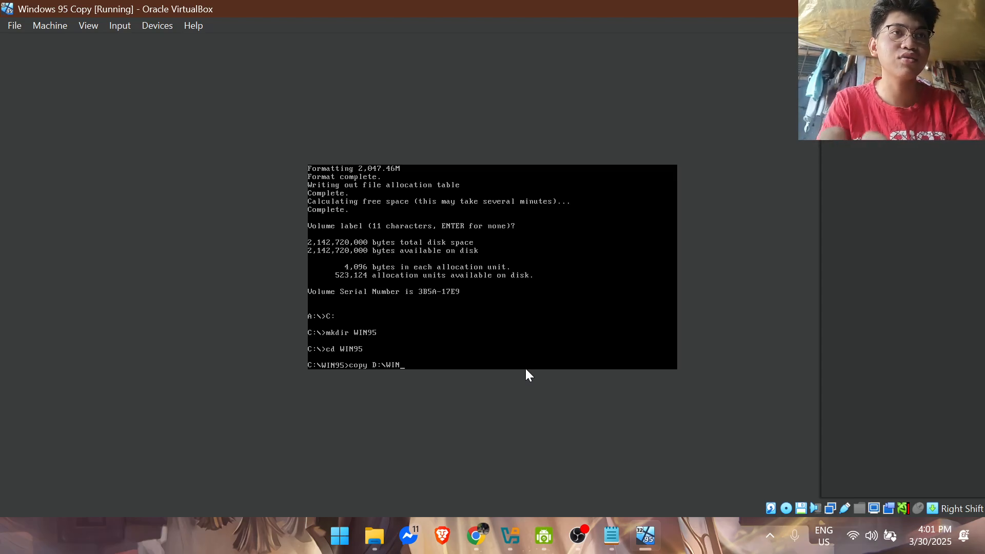
{"action": "type", "text": "95"}
{"action": "key", "text": "Return"}
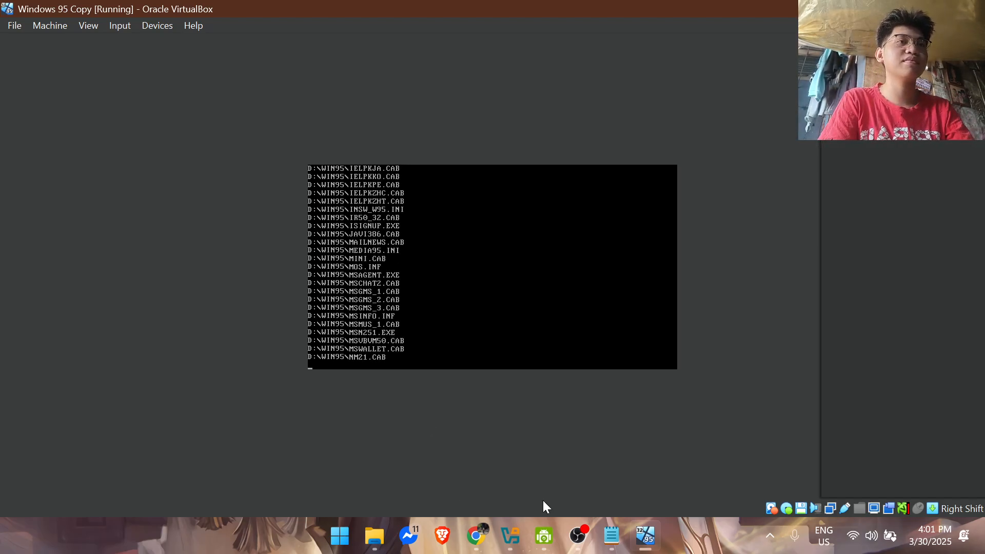
Step: Run setup from C:\WIN95, accept the routine system check and continue from the Windows 95 Setup welcome dialog
{"action": "mouse_move", "coordinate": [576, 534]}
{"action": "mouse_move", "coordinate": [592, 487]}
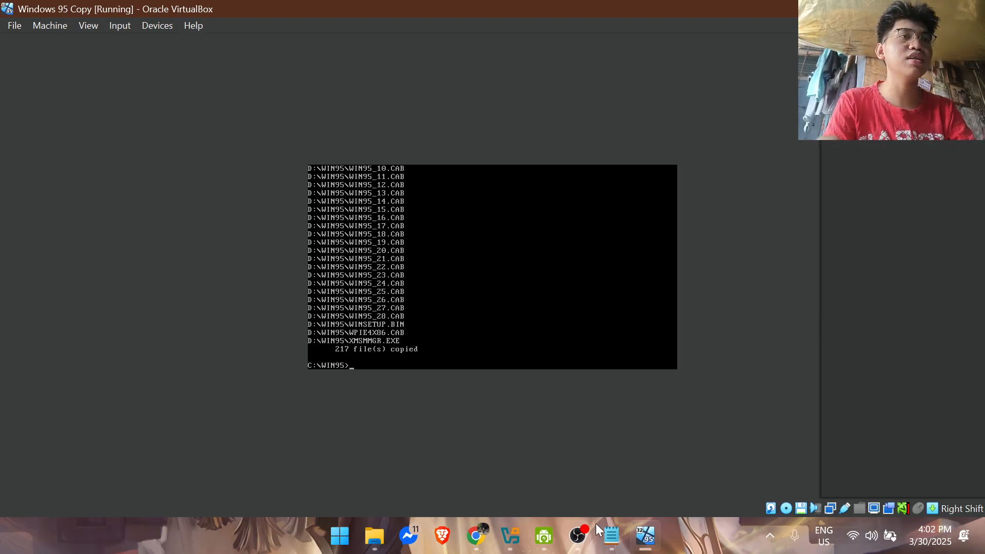
{"action": "left_click", "coordinate": [613, 533]}
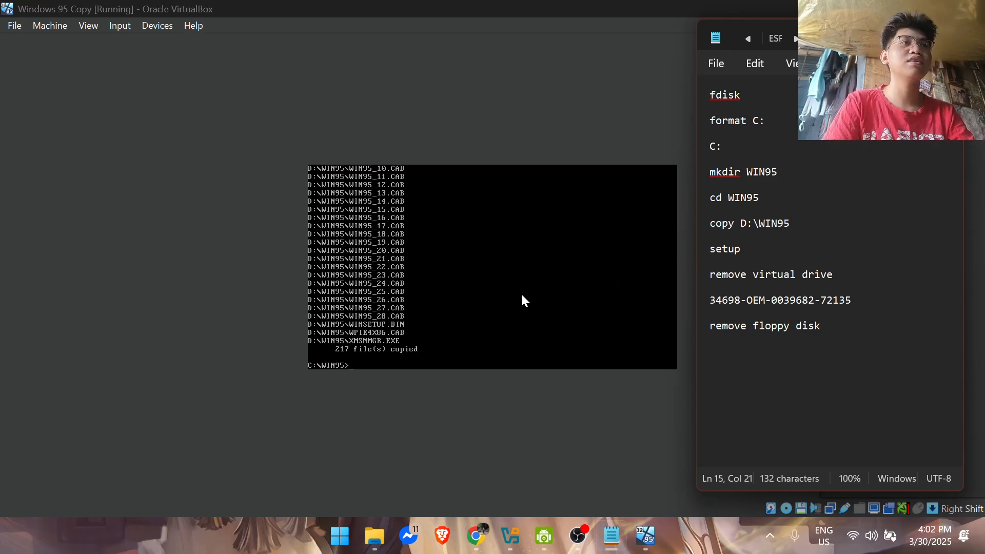
{"action": "left_click", "coordinate": [417, 358]}
{"action": "left_click", "coordinate": [524, 372]}
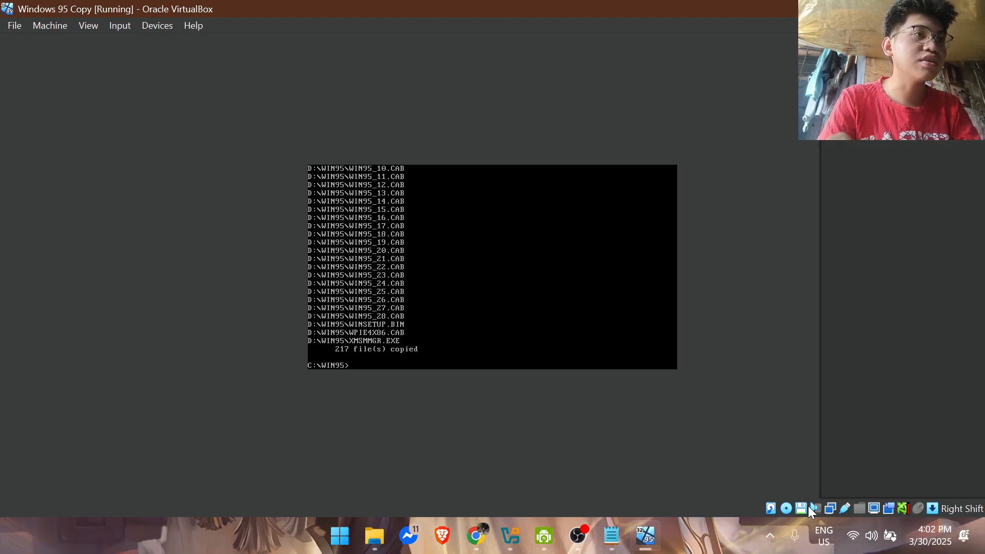
{"action": "type", "text": "setu"}
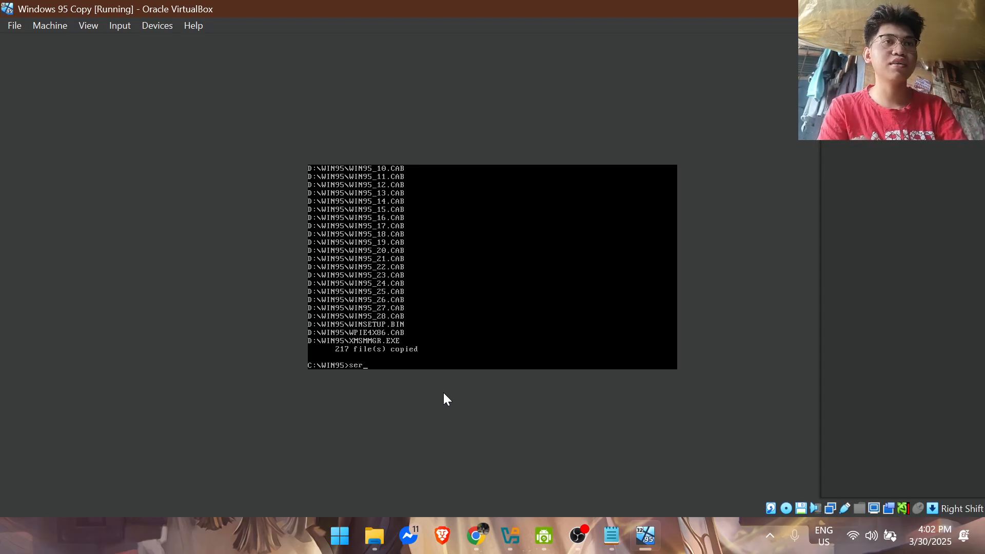
{"action": "type", "text": "[p["}
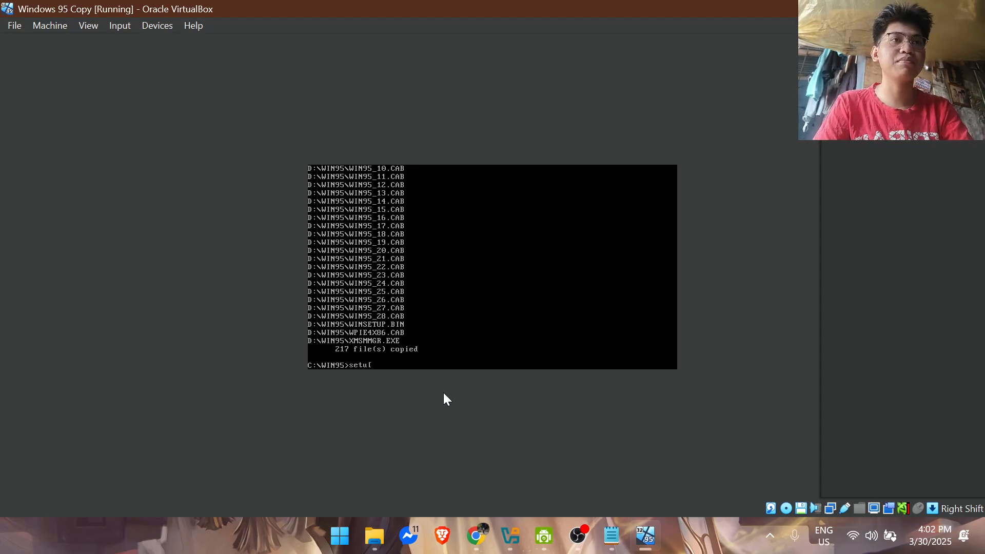
{"action": "key", "text": "Return"}
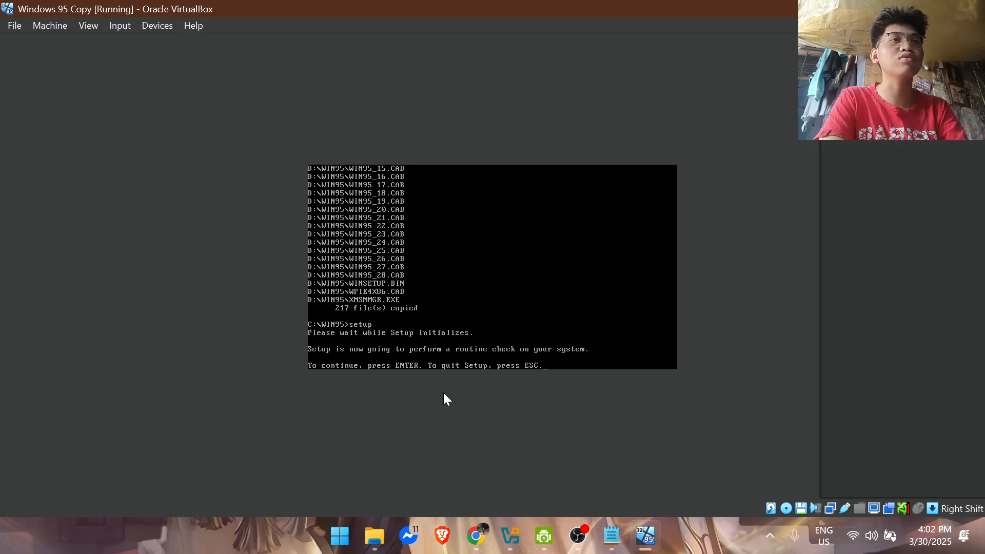
{"action": "key", "text": "Return"}
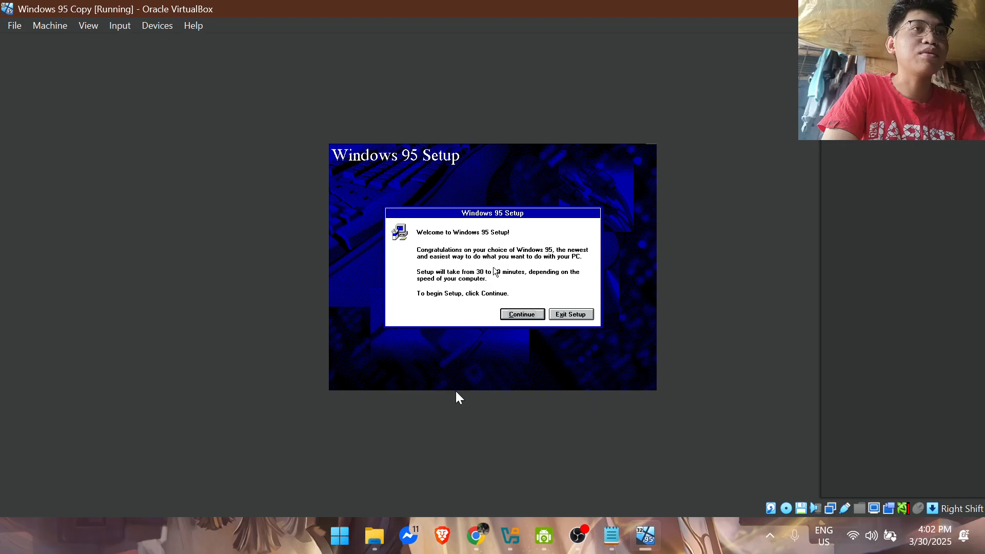
{"action": "left_click", "coordinate": [509, 312]}
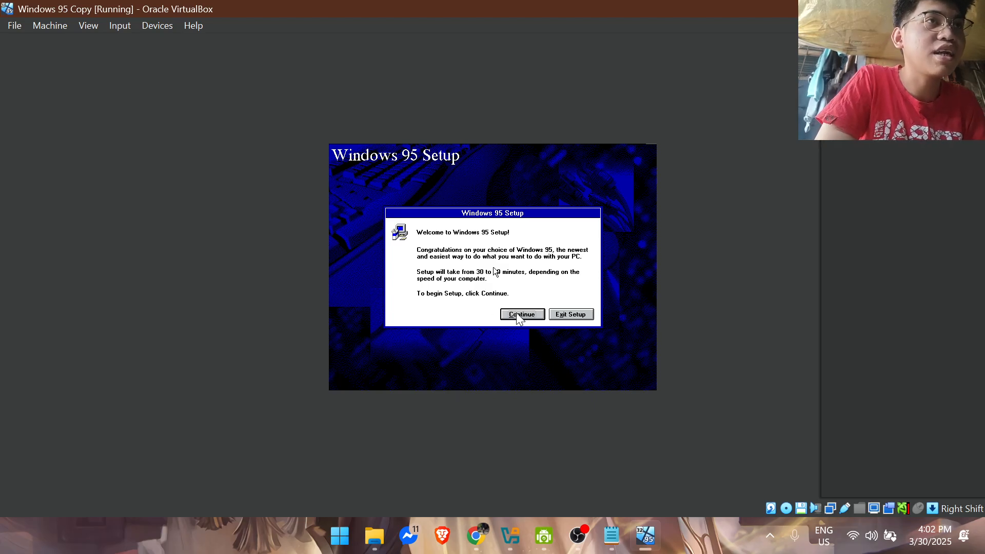
Step: Capture the mouse in the virtual machine, continue past the Windows 95 Setup welcome and accept the Software License Agreement
{"action": "left_click", "coordinate": [516, 313]}
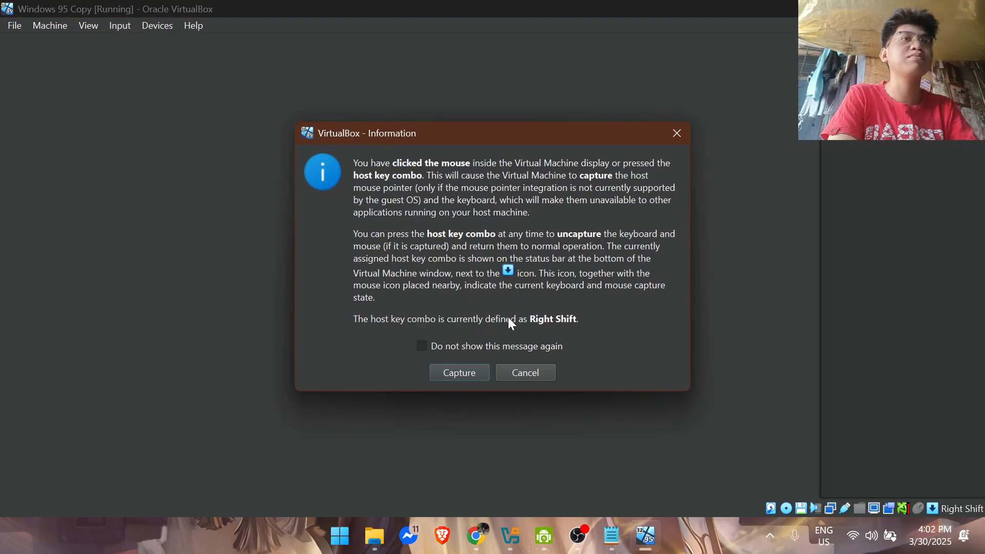
{"action": "left_click", "coordinate": [458, 372]}
{"action": "left_click", "coordinate": [527, 318]}
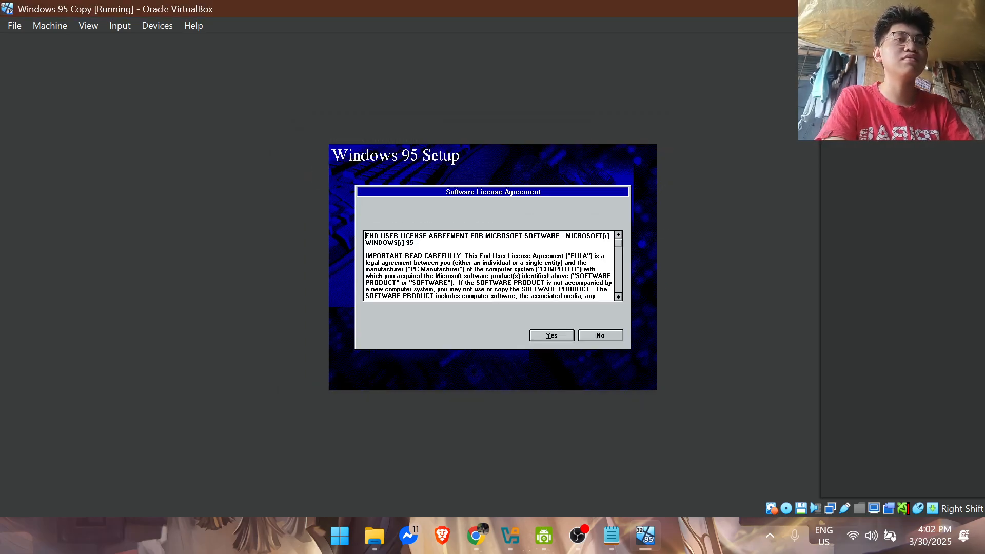
{"action": "left_click", "coordinate": [559, 339]}
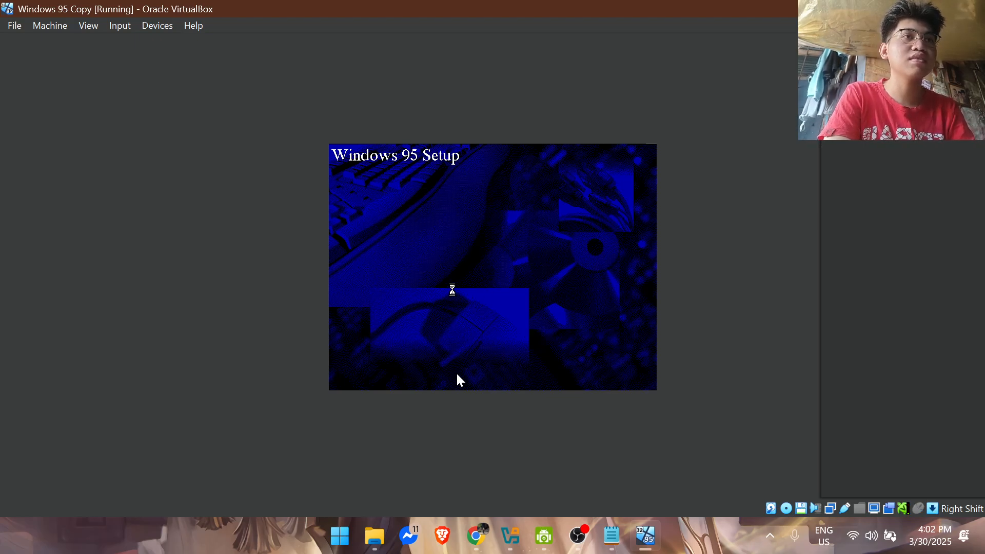
Step: Recapture the mouse and proceed through the Windows 95 Setup Wizard, keeping the Typical setup option
{"action": "left_click", "coordinate": [530, 314]}
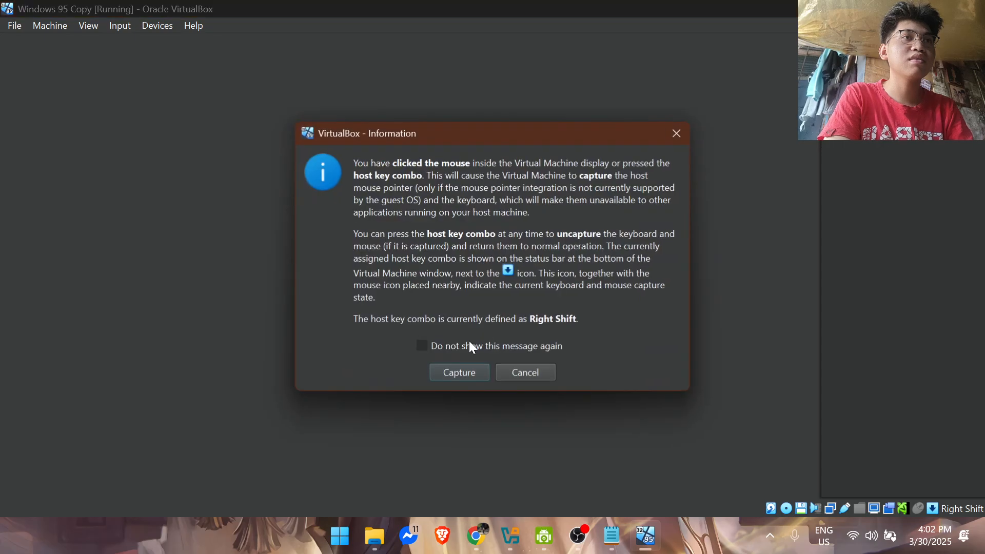
{"action": "left_click", "coordinate": [459, 371]}
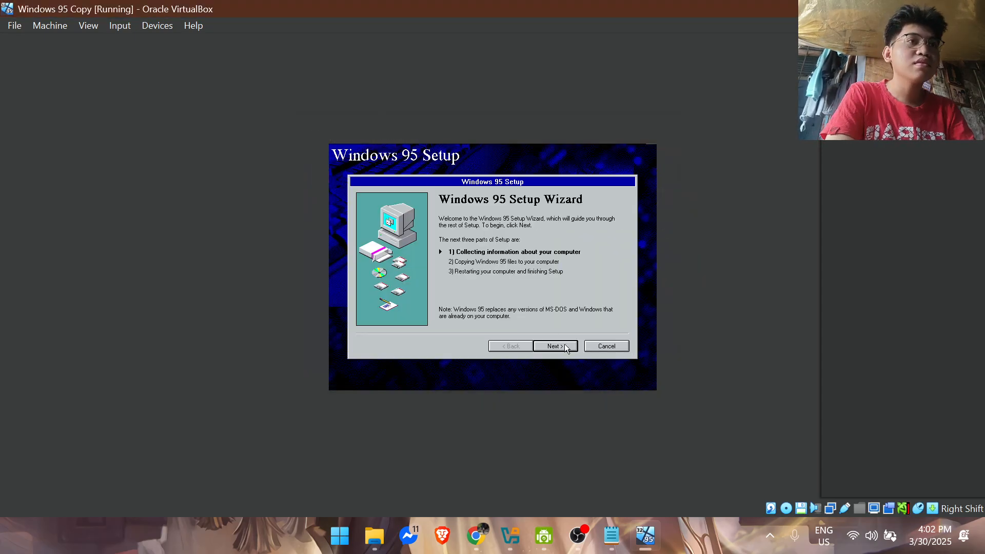
{"action": "left_click", "coordinate": [566, 347]}
{"action": "left_click", "coordinate": [561, 346]}
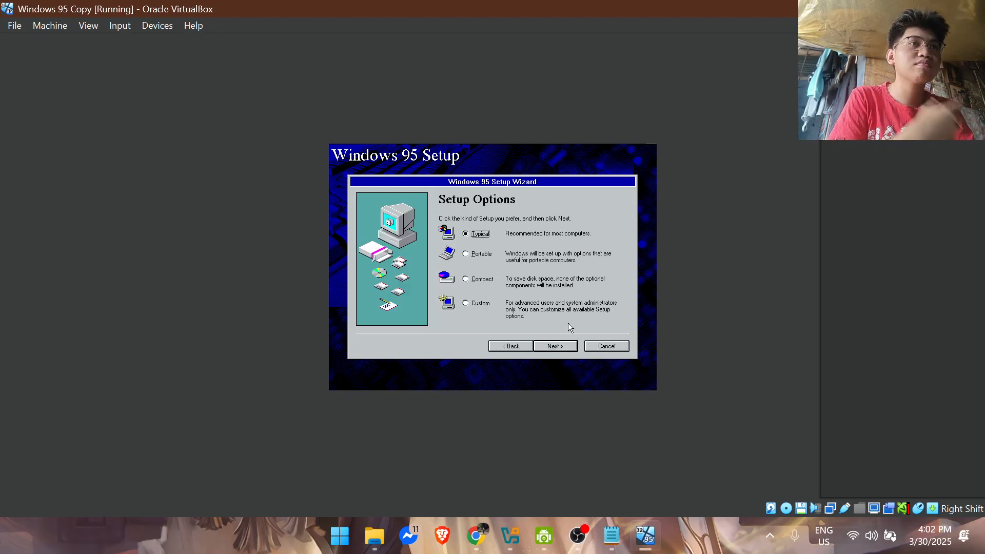
{"action": "left_click", "coordinate": [565, 338]}
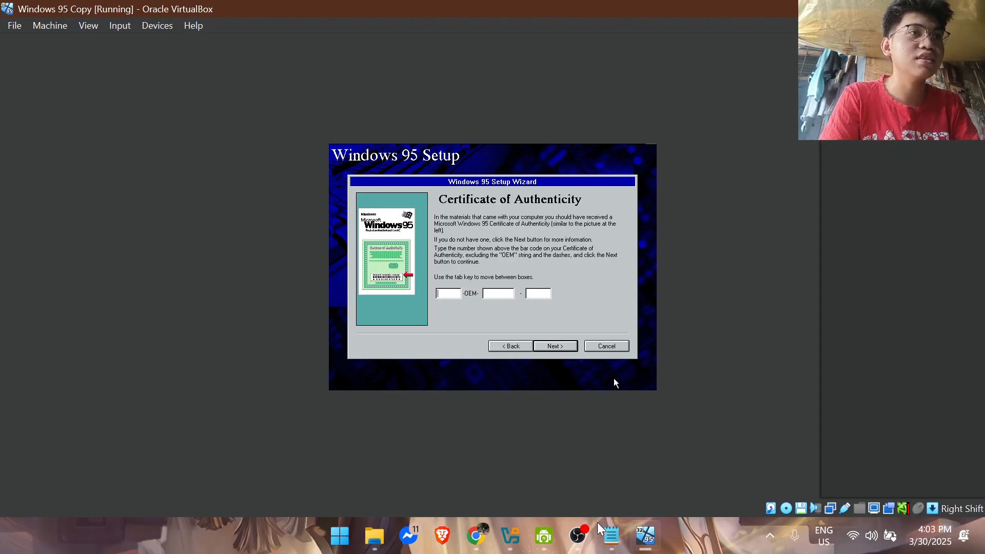
Step: Bring up the Notepad notes and fit the restored virtual machine window beside them so both can be seen
{"action": "left_click", "coordinate": [611, 536]}
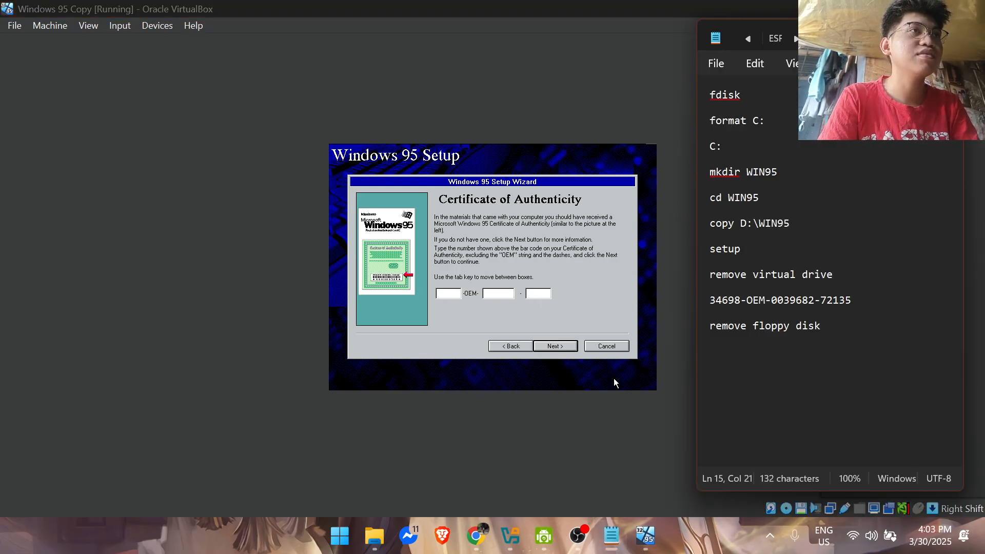
{"action": "left_click", "coordinate": [932, 9]}
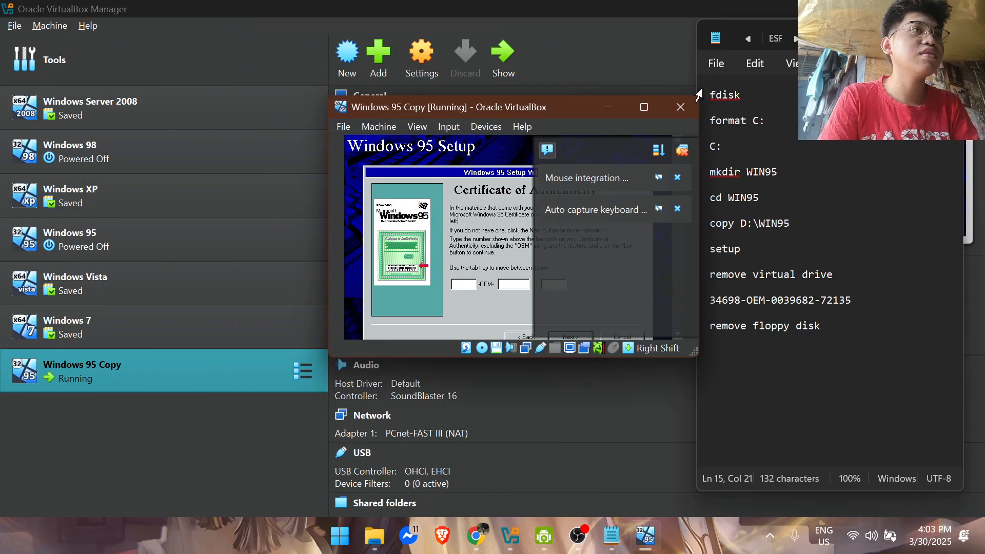
{"action": "left_click_drag", "start_coordinate": [567, 107], "coordinate": [378, 44]}
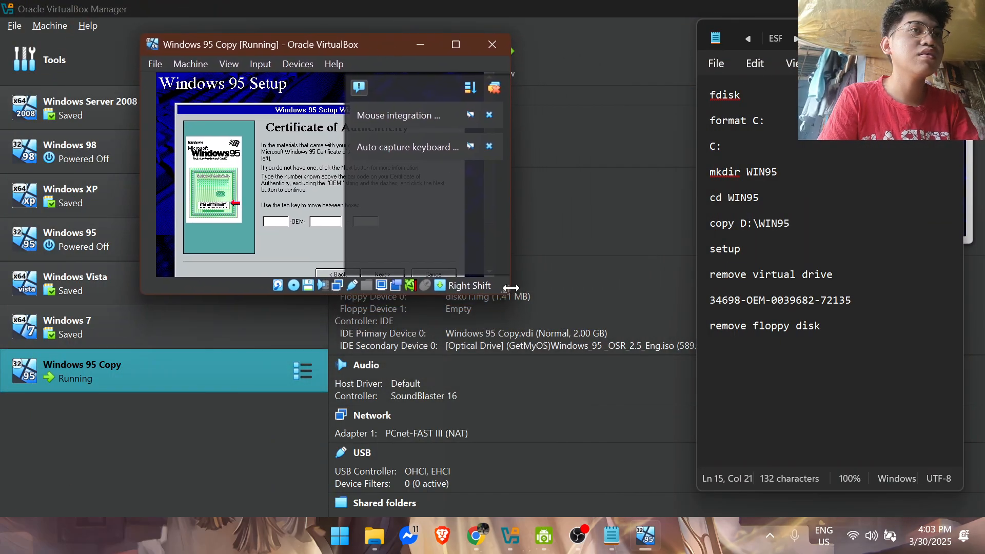
{"action": "left_click_drag", "start_coordinate": [511, 294], "coordinate": [678, 455]}
{"action": "left_click_drag", "start_coordinate": [405, 52], "coordinate": [272, 38]}
{"action": "left_click_drag", "start_coordinate": [542, 433], "coordinate": [689, 504]}
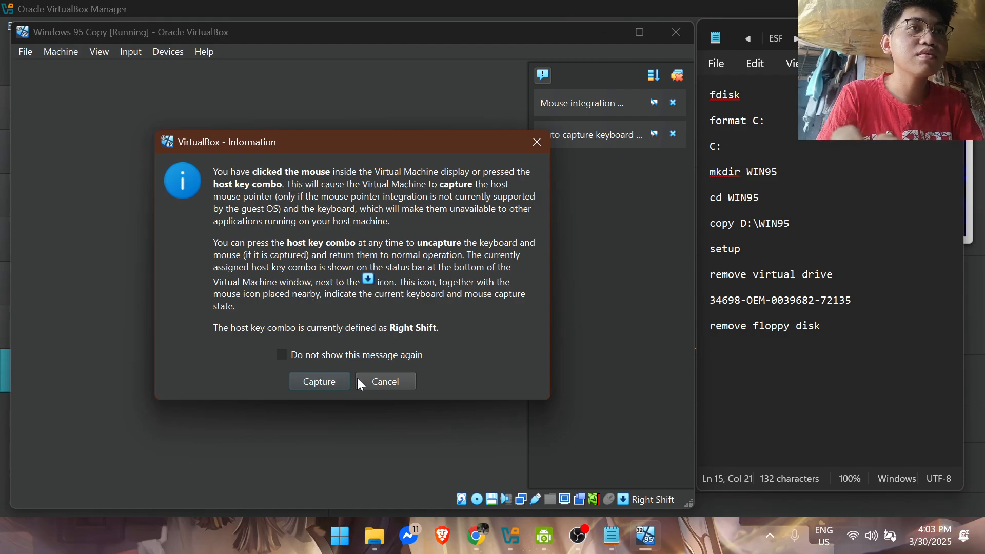
Step: Enter the product key from the notes in the Certificate of Authenticity fields and continue
{"action": "left_click", "coordinate": [358, 378]}
{"action": "left_click", "coordinate": [313, 297]}
{"action": "left_click", "coordinate": [321, 380]}
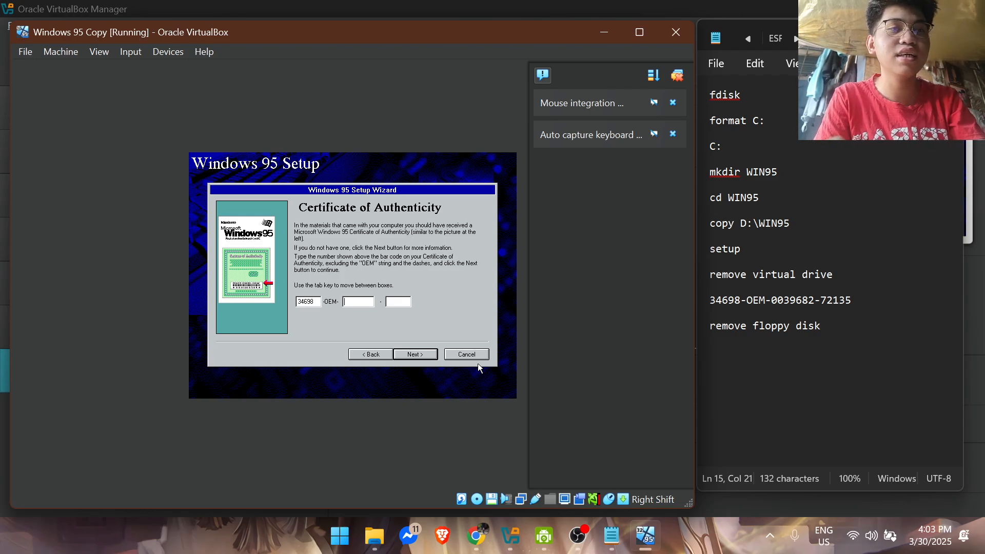
{"action": "key", "text": "Tab"}
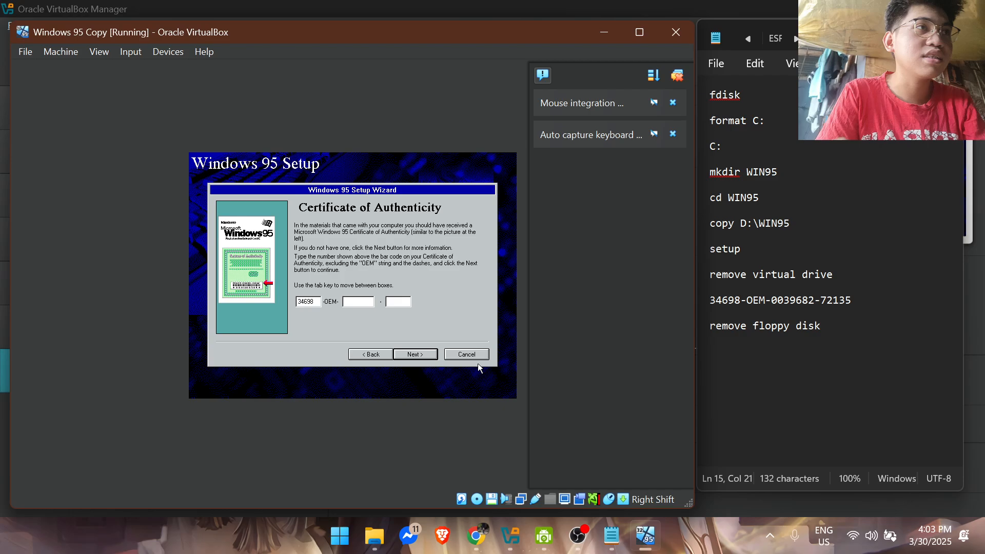
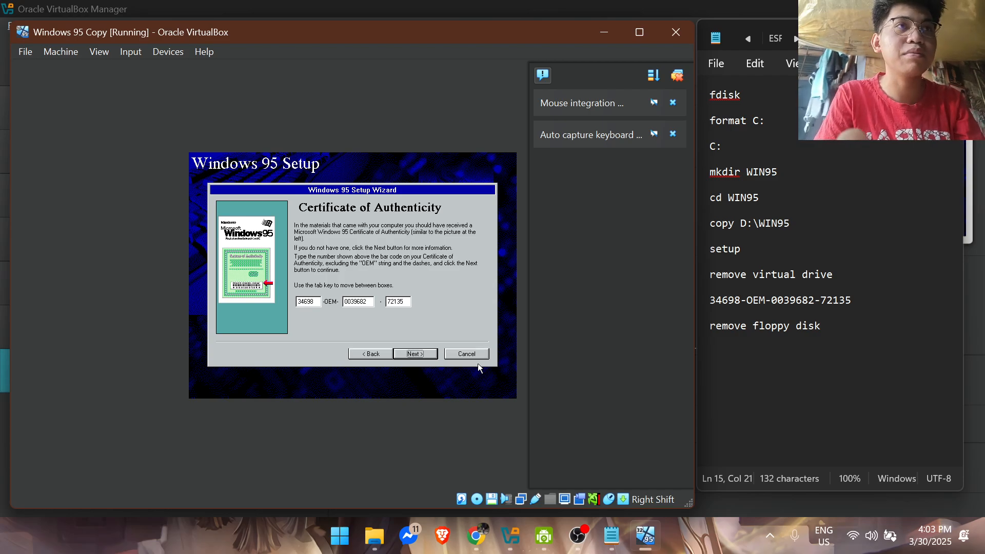
{"action": "left_click", "coordinate": [423, 357]}
Step: Fill in the User Information with the name END_USER and the company TUP.edu, and continue
{"action": "type", "text": "END"}
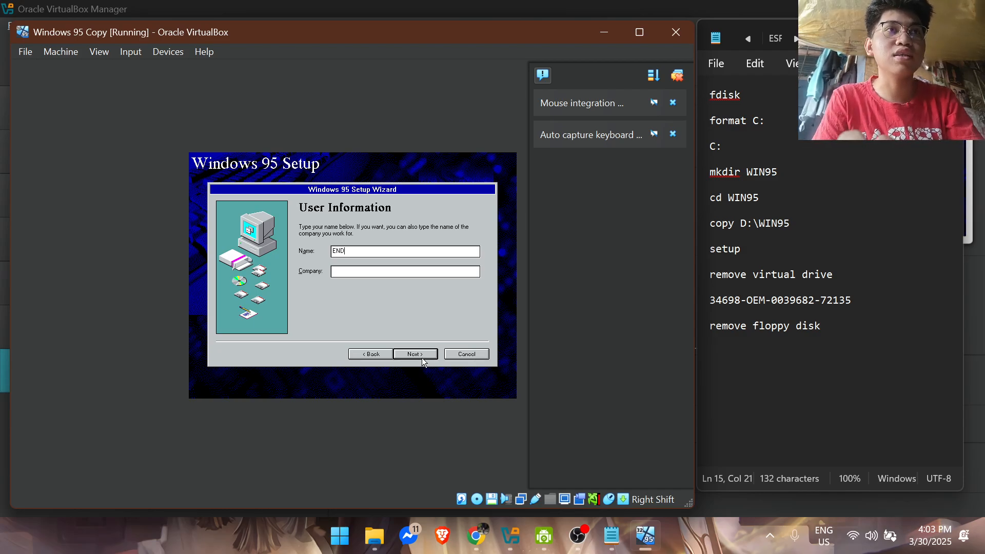
{"action": "type", "text": "_"}
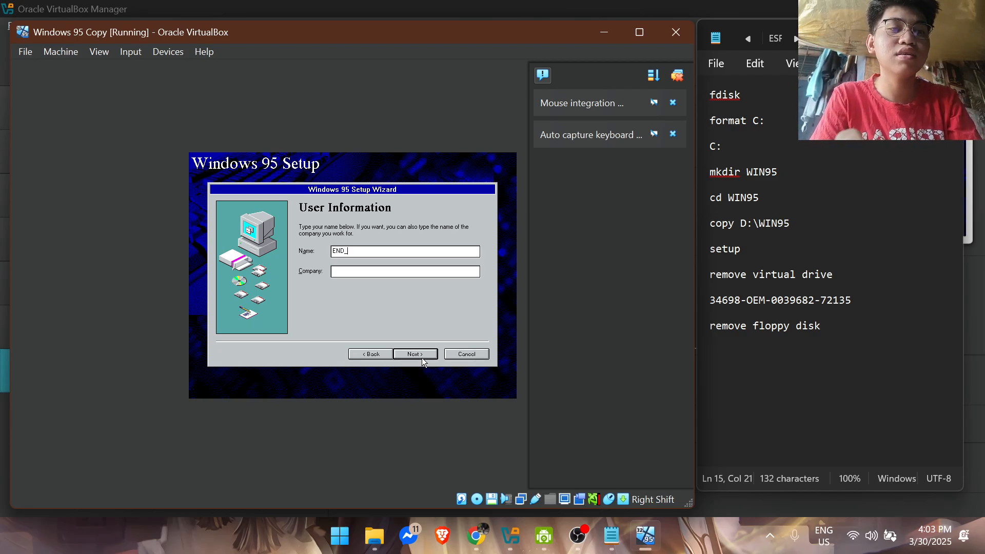
{"action": "type", "text": "USER"}
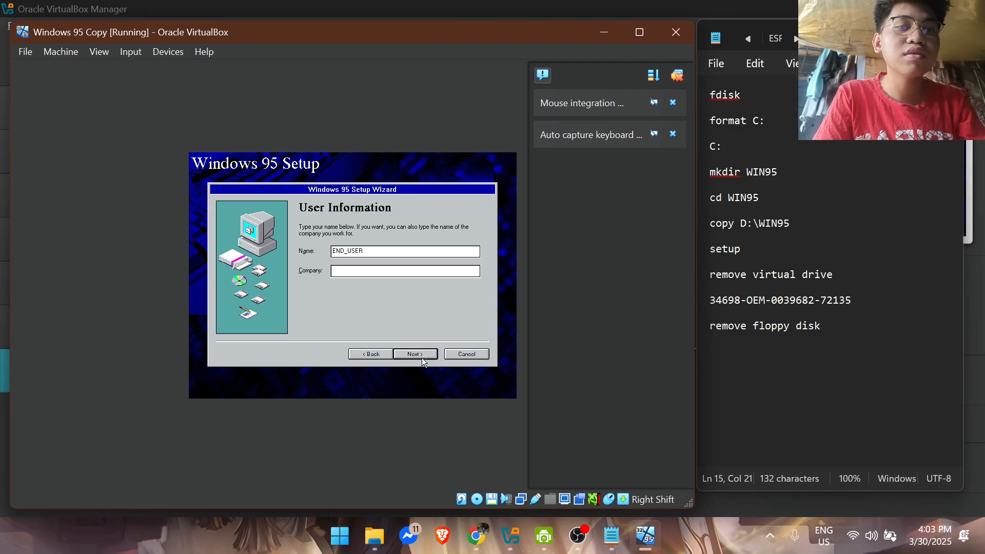
{"action": "type", "text": "TUP.edu"}
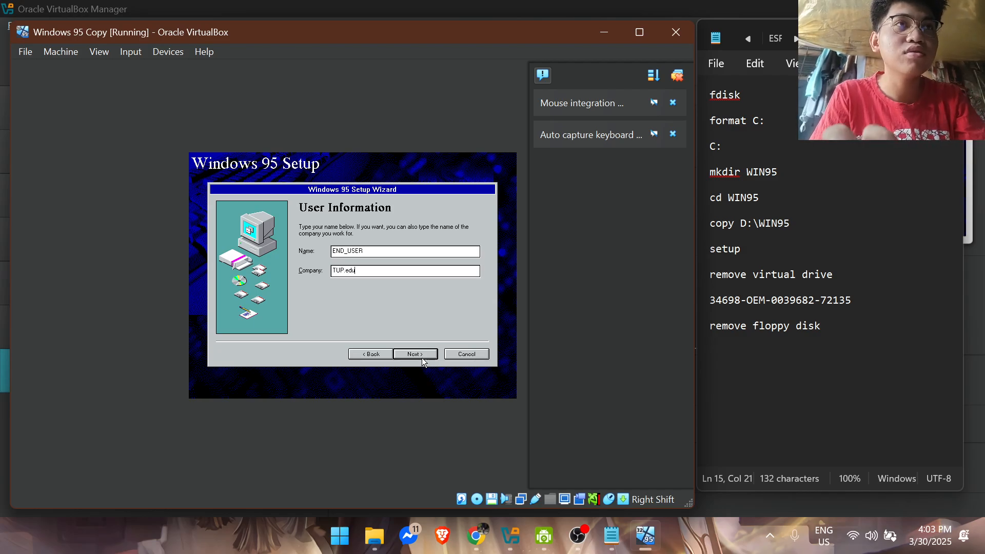
{"action": "left_click", "coordinate": [416, 354]}
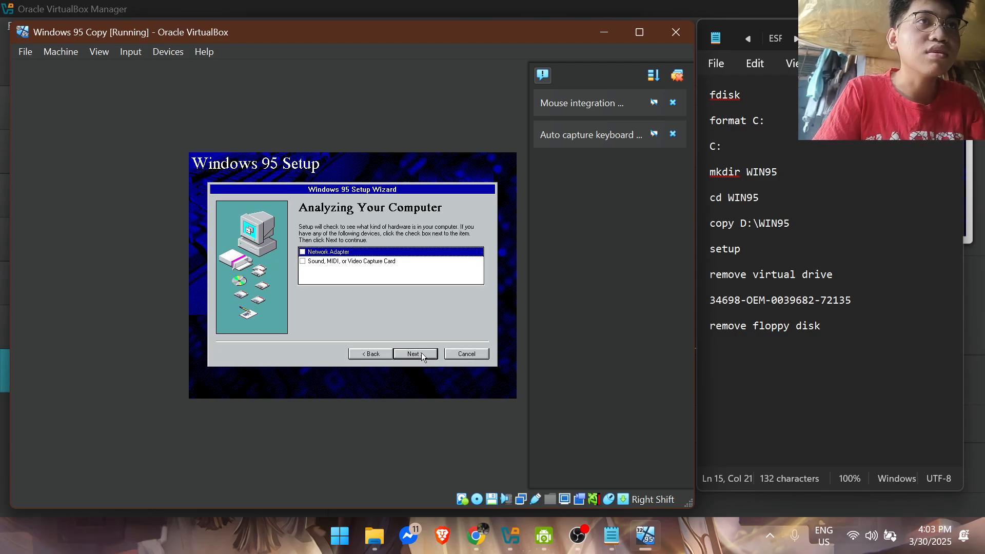
Step: Select both Network Adapter and Sound, MIDI, or Video Capture Card, and start the hardware analysis
{"action": "left_click", "coordinate": [302, 251]}
{"action": "left_click", "coordinate": [302, 261]}
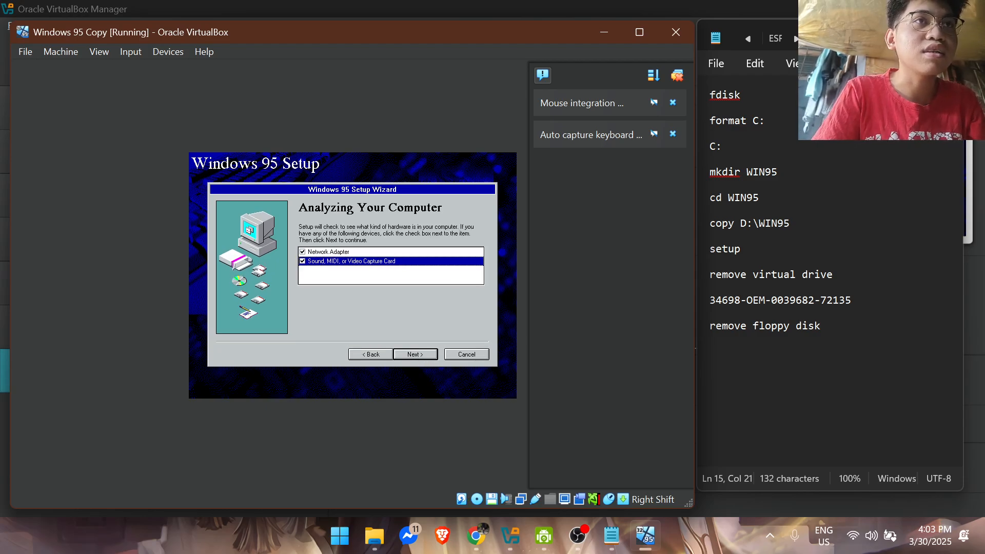
{"action": "left_click", "coordinate": [418, 353]}
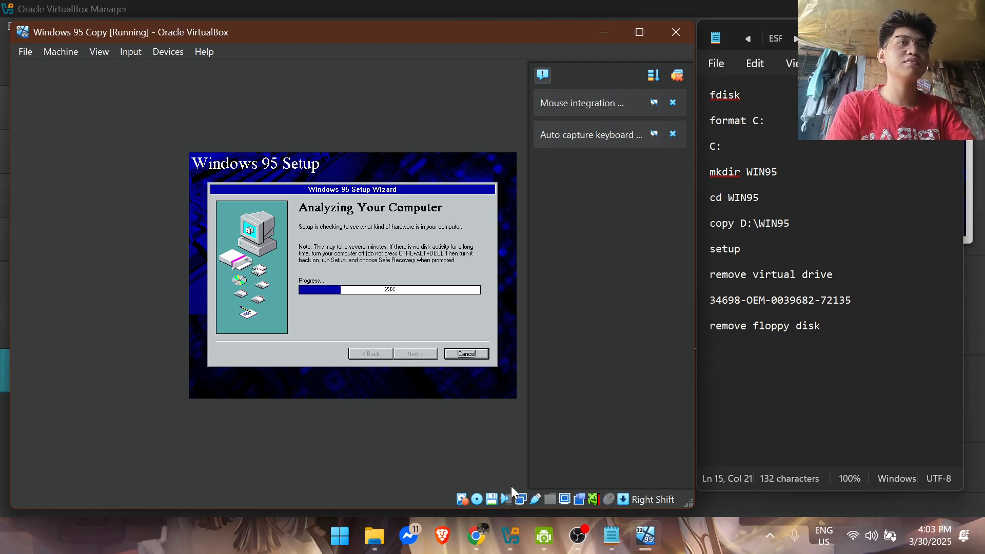
Step: Check the recording in OBS, then return to the virtual machine and the Notepad notes
{"action": "mouse_move", "coordinate": [577, 536]}
{"action": "mouse_move", "coordinate": [585, 468]}
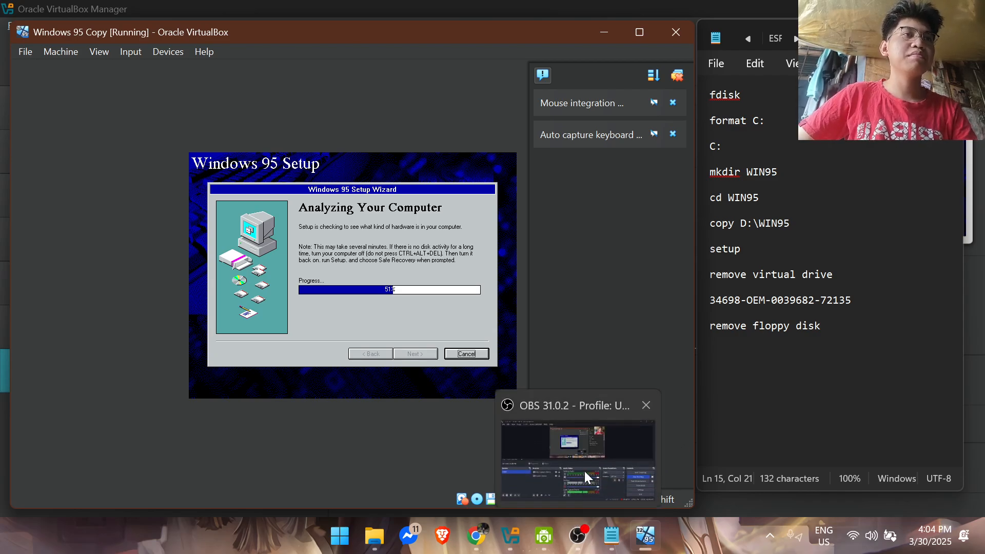
{"action": "left_click", "coordinate": [582, 460]}
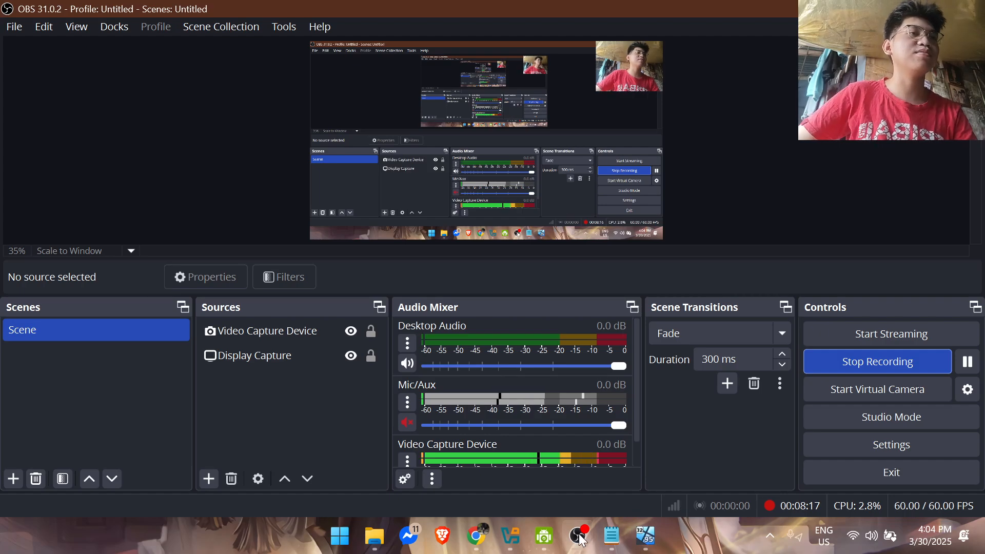
{"action": "left_click", "coordinate": [639, 538]}
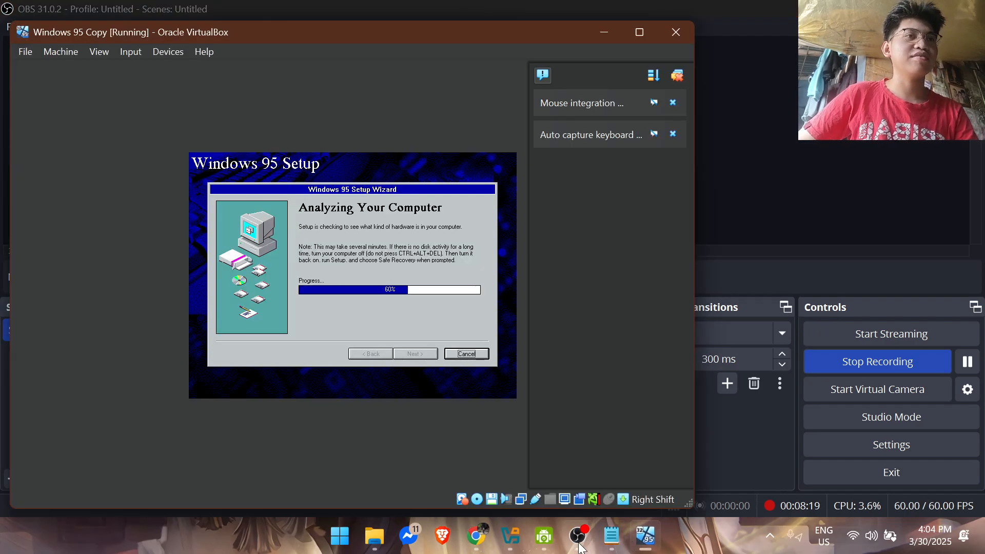
{"action": "left_click", "coordinate": [611, 536]}
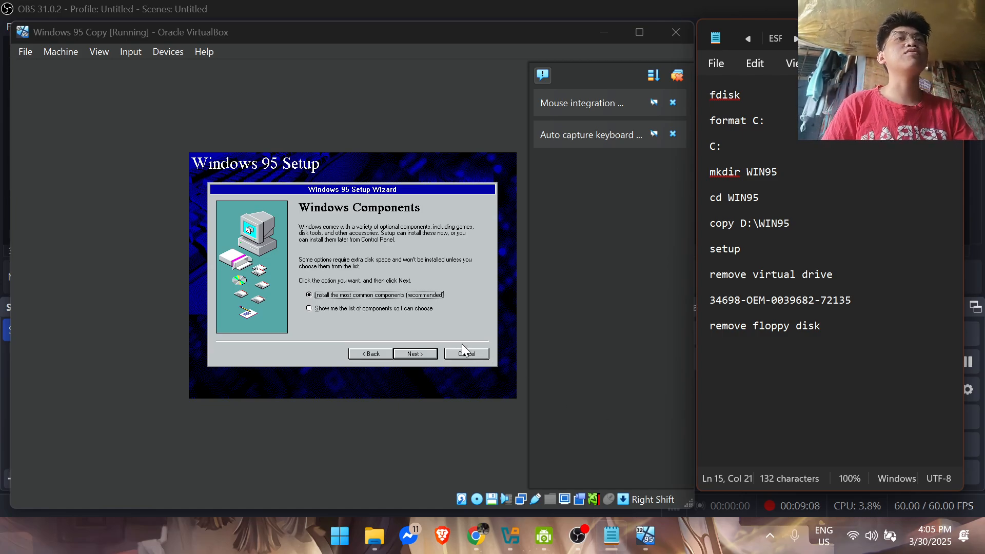
Step: Capture the mouse again and accept installing the most common Windows components
{"action": "left_click", "coordinate": [420, 353]}
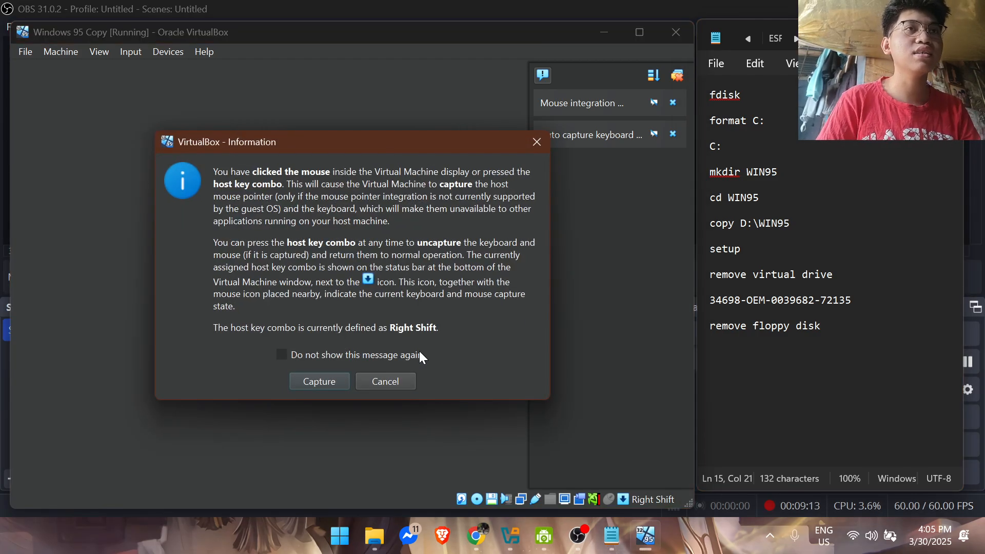
{"action": "left_click", "coordinate": [361, 381]}
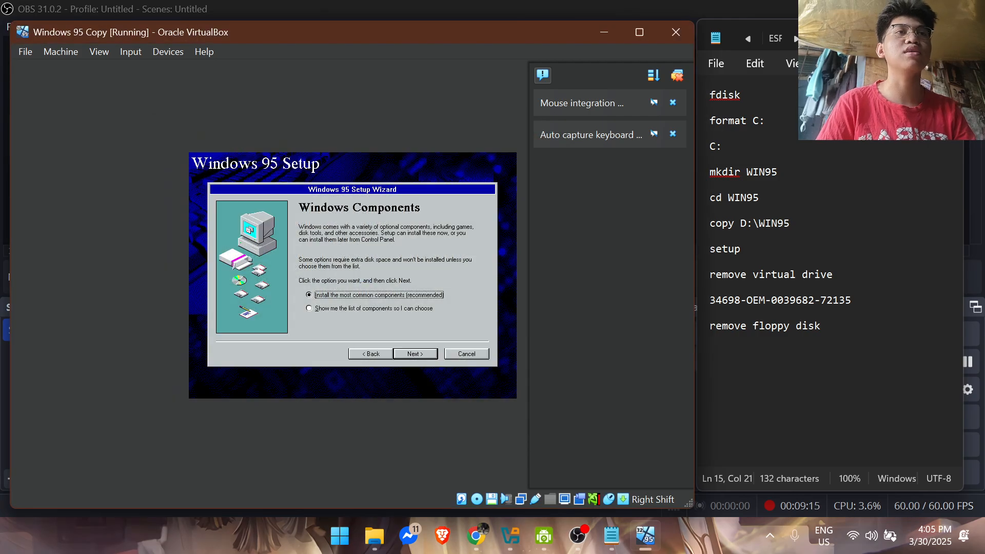
{"action": "left_click", "coordinate": [400, 354]}
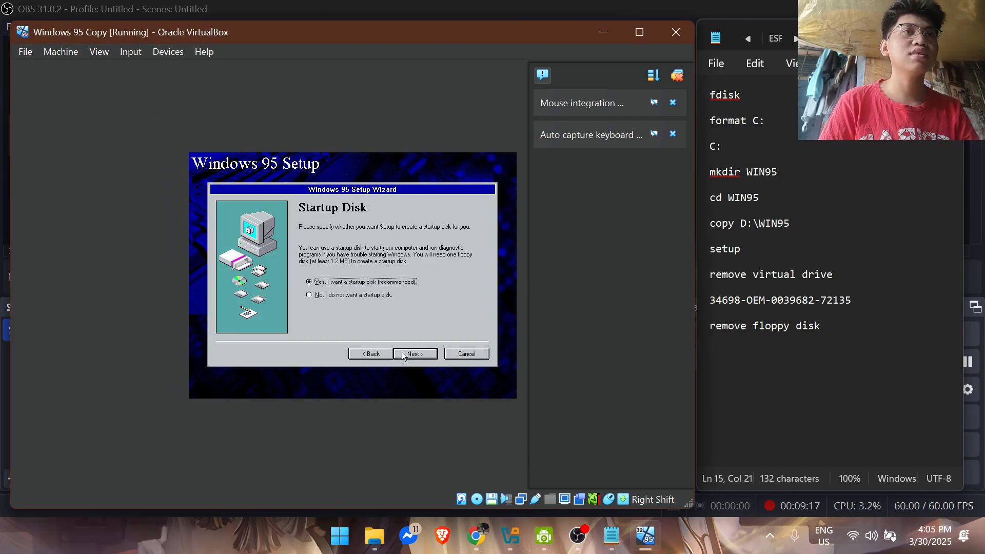
Step: Decline creating a startup disk and start copying the Windows 95 files
{"action": "left_click", "coordinate": [367, 297]}
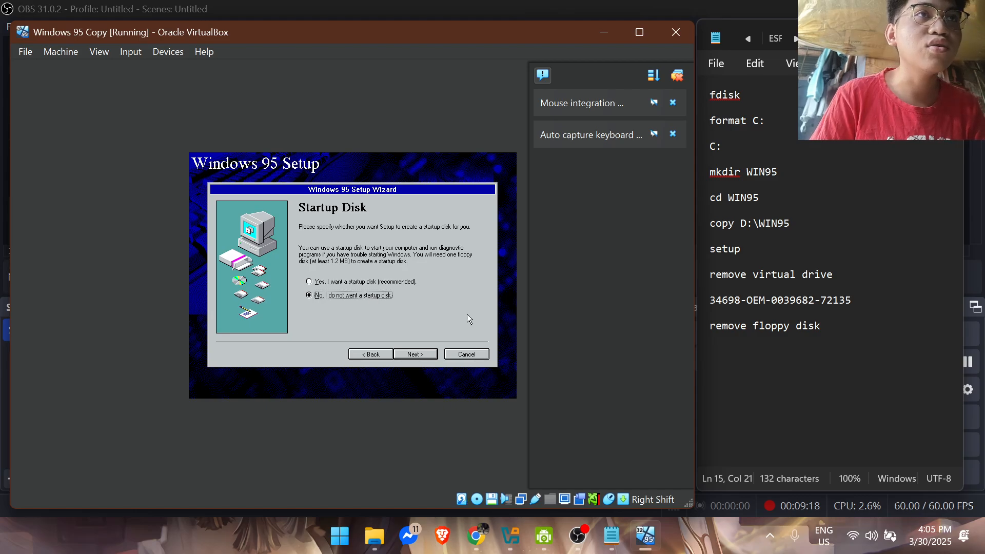
{"action": "left_click", "coordinate": [433, 351]}
{"action": "left_click", "coordinate": [433, 351]}
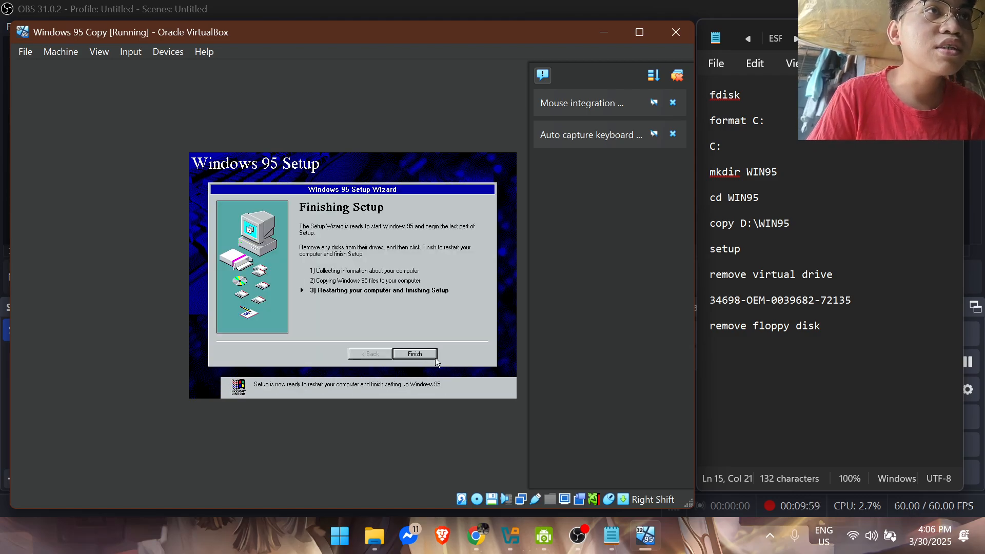
Step: Finish the Setup Wizard and remove the Windows 95 installation ISO from the virtual optical drive
{"action": "left_click", "coordinate": [433, 358]}
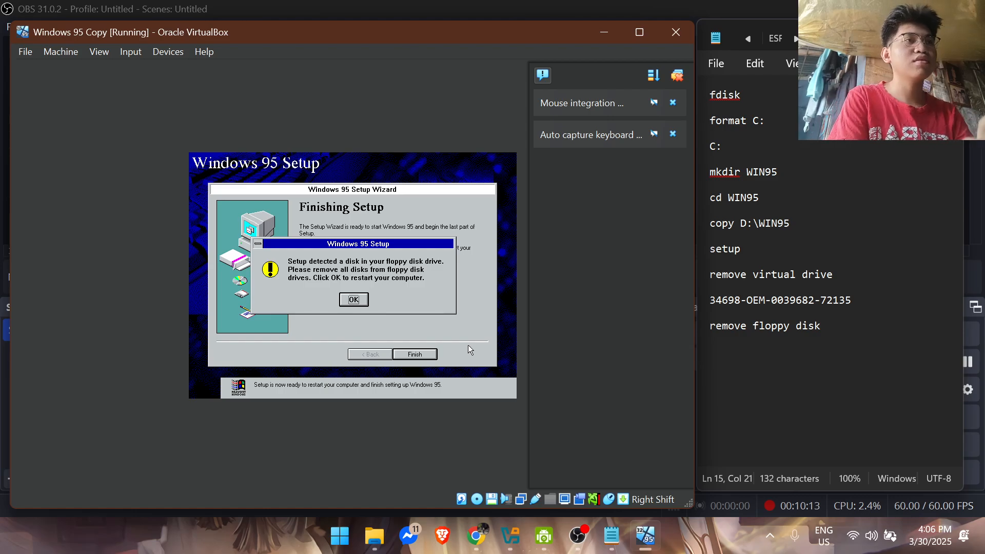
{"action": "left_click", "coordinate": [477, 498]}
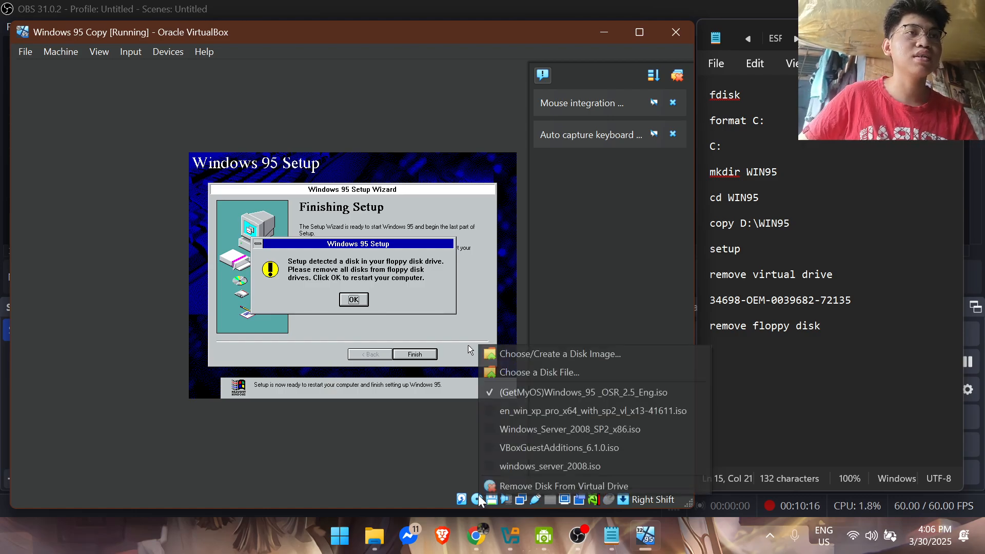
{"action": "left_click", "coordinate": [518, 487]}
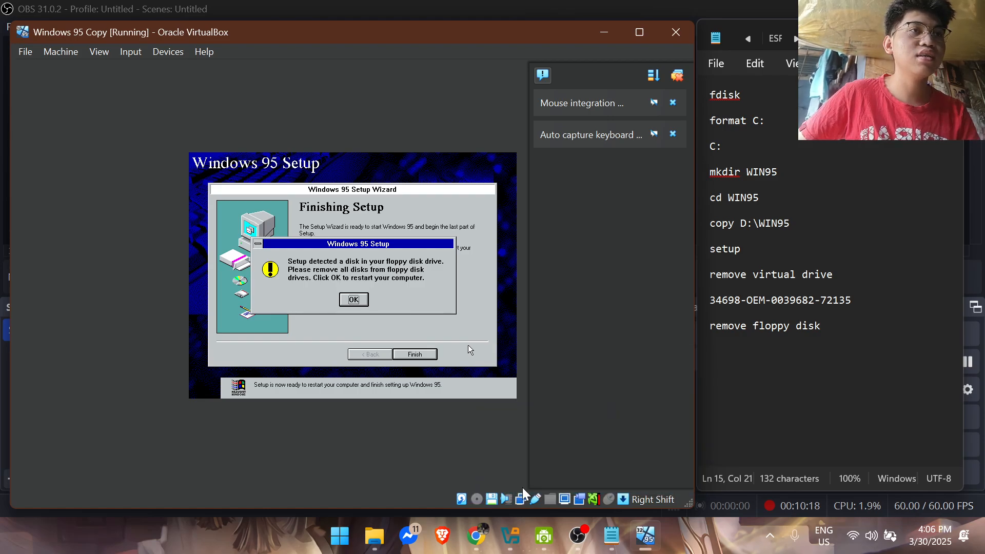
Step: Remove disk01.img from Floppy Device 0 and confirm the restart in Windows 95 Setup
{"action": "left_click", "coordinate": [492, 499]}
{"action": "mouse_move", "coordinate": [531, 507]}
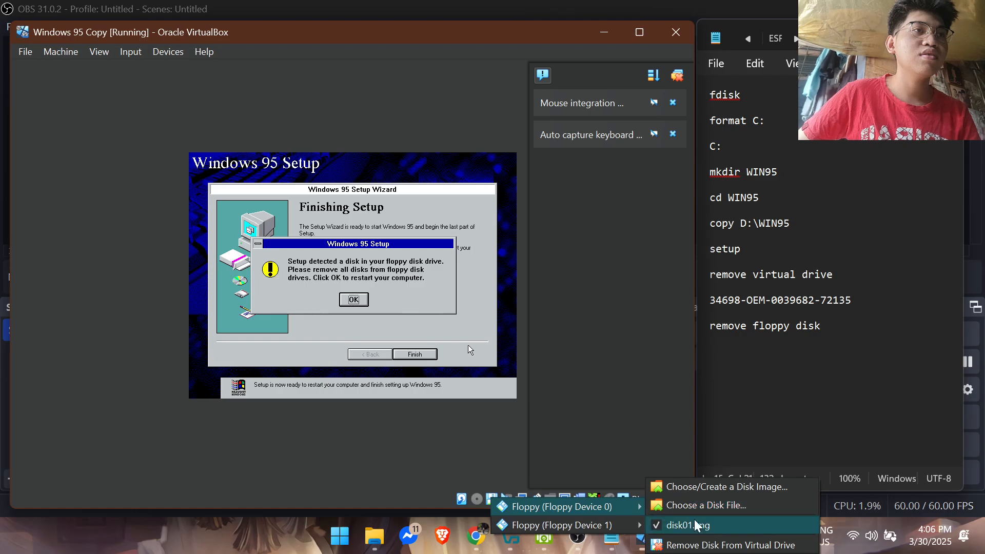
{"action": "left_click", "coordinate": [703, 546]}
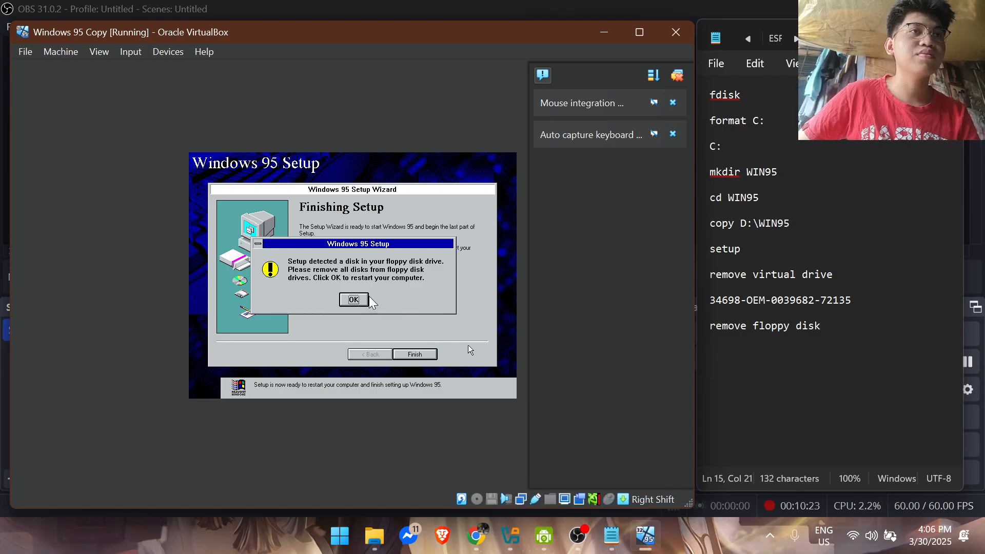
{"action": "left_click", "coordinate": [354, 299]}
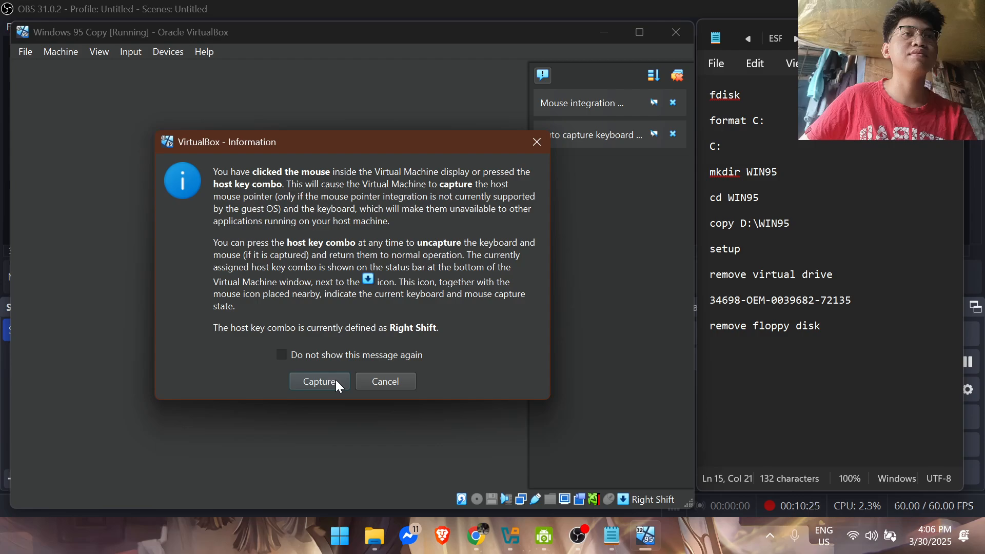
{"action": "left_click", "coordinate": [336, 382]}
{"action": "left_click", "coordinate": [367, 304]}
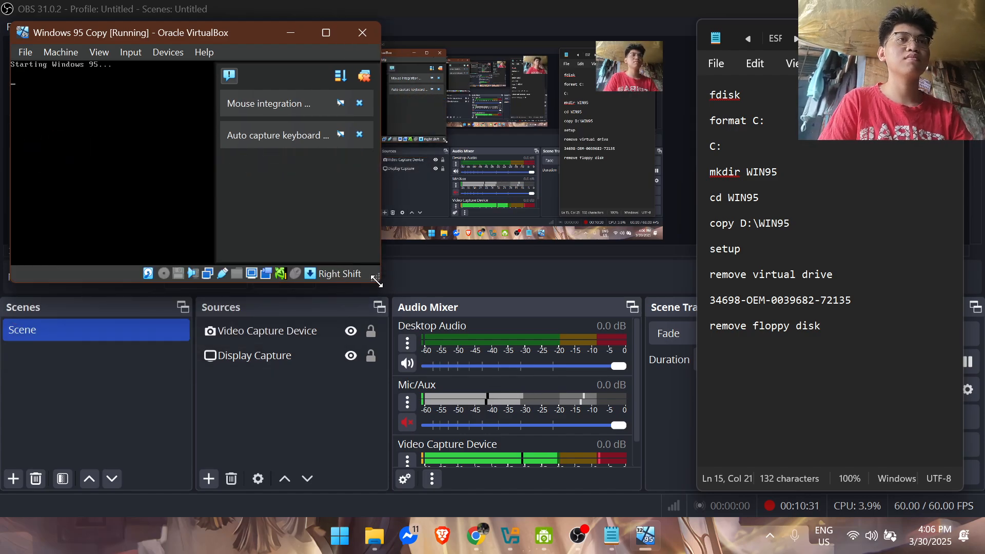
Step: Enlarge the virtual machine window so the whole guest screen fits, leaving the mouse uncaptured
{"action": "left_click_drag", "start_coordinate": [377, 281], "coordinate": [721, 434]}
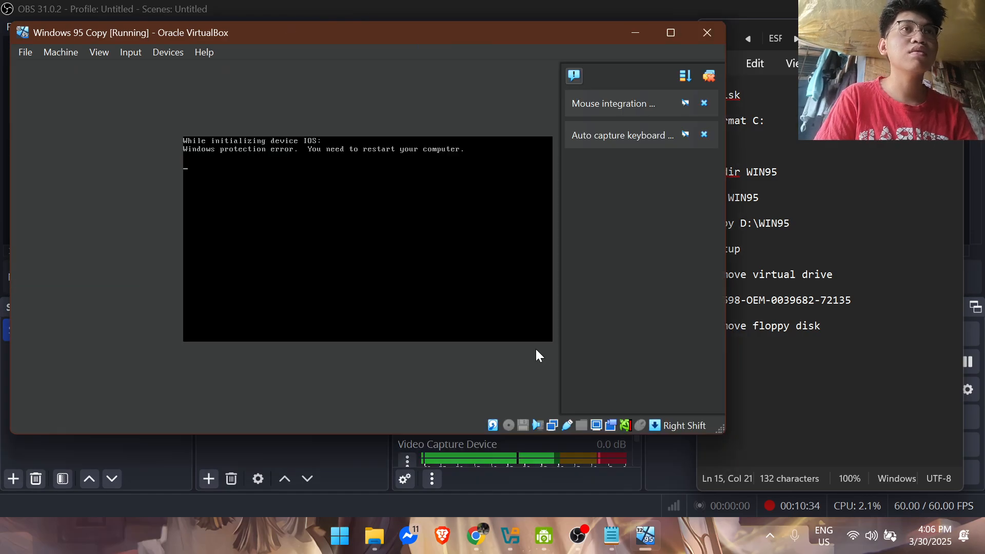
{"action": "left_click", "coordinate": [371, 189]}
{"action": "left_click", "coordinate": [401, 344]}
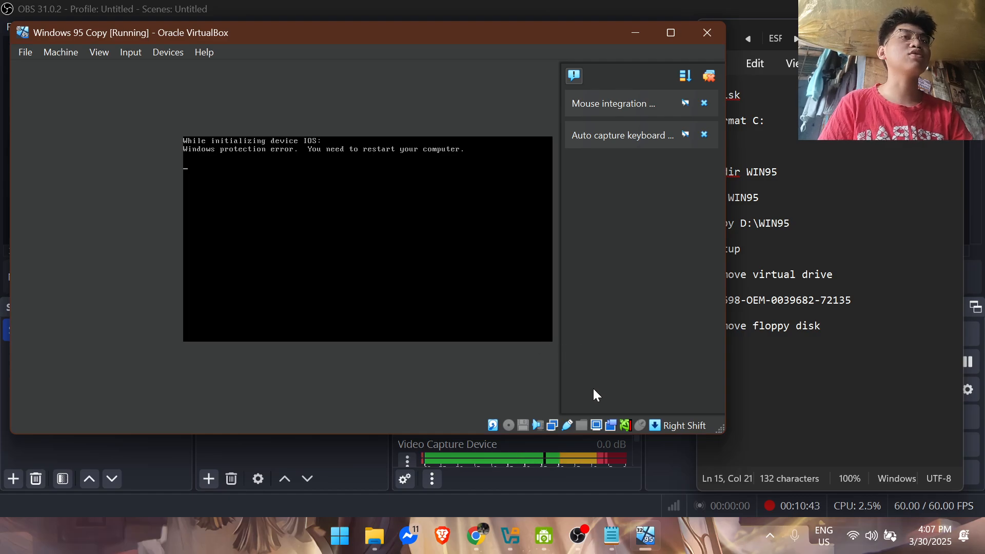
Step: Insert FIX95CPU.ISO from the FIX95CPU_V3_FINAL folder into the virtual optical drive
{"action": "left_click", "coordinate": [524, 425]}
{"action": "left_click", "coordinate": [509, 425]}
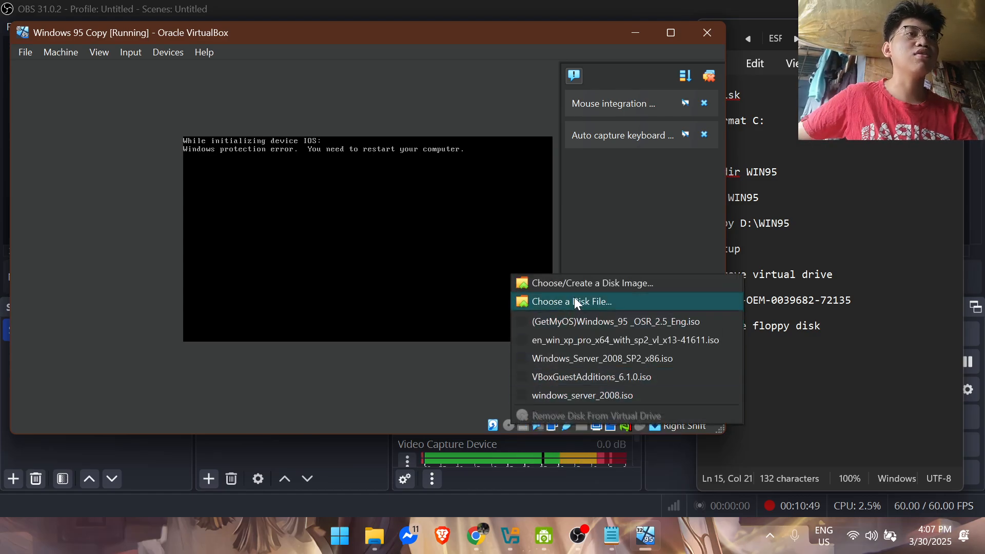
{"action": "left_click", "coordinate": [572, 301]}
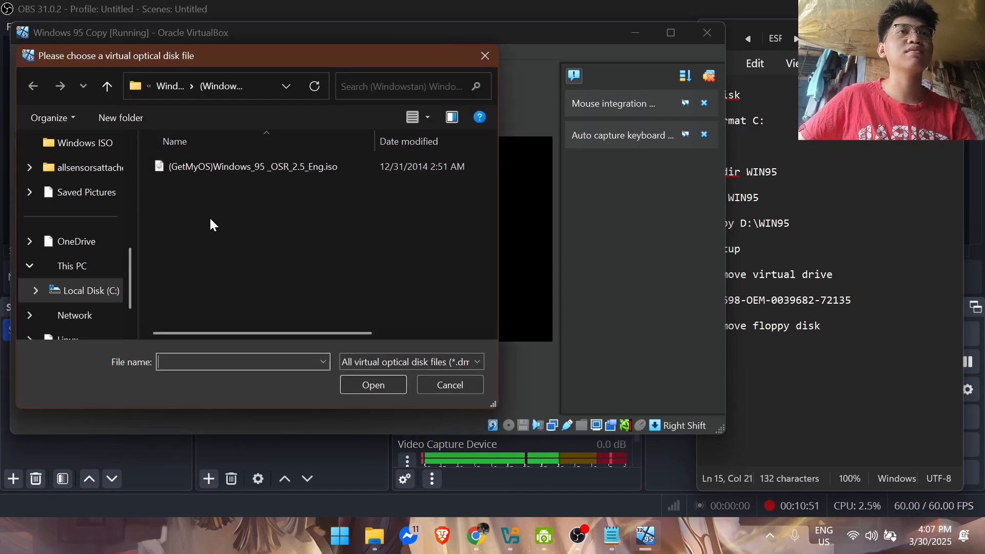
{"action": "left_click", "coordinate": [177, 86]}
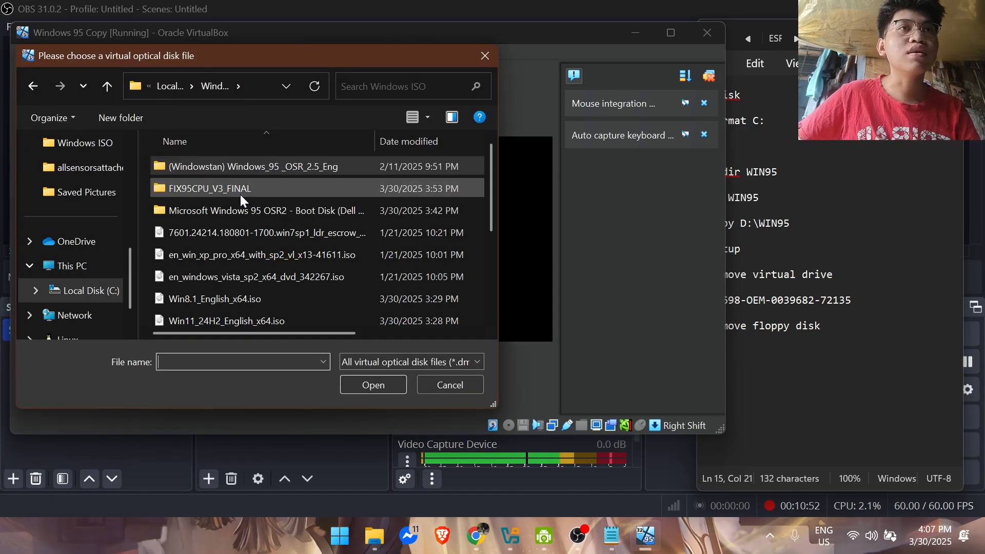
{"action": "left_click", "coordinate": [239, 193]}
{"action": "double_click", "coordinate": [239, 193]}
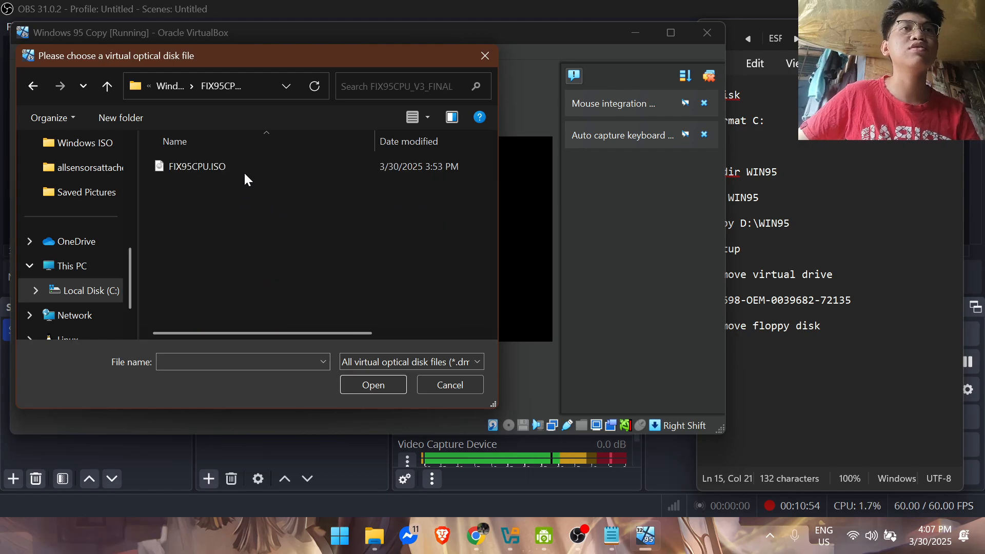
{"action": "left_click", "coordinate": [245, 165]}
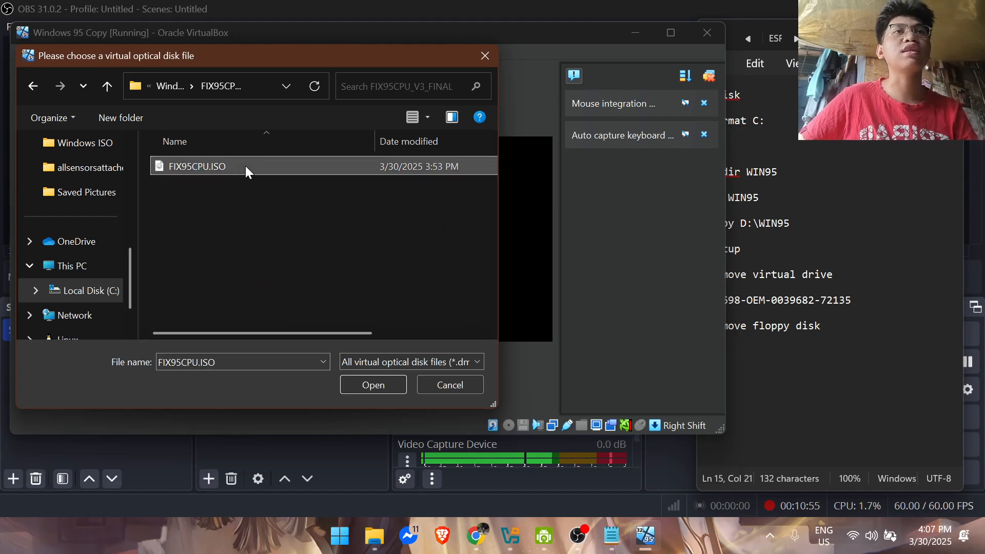
{"action": "left_click", "coordinate": [386, 380]}
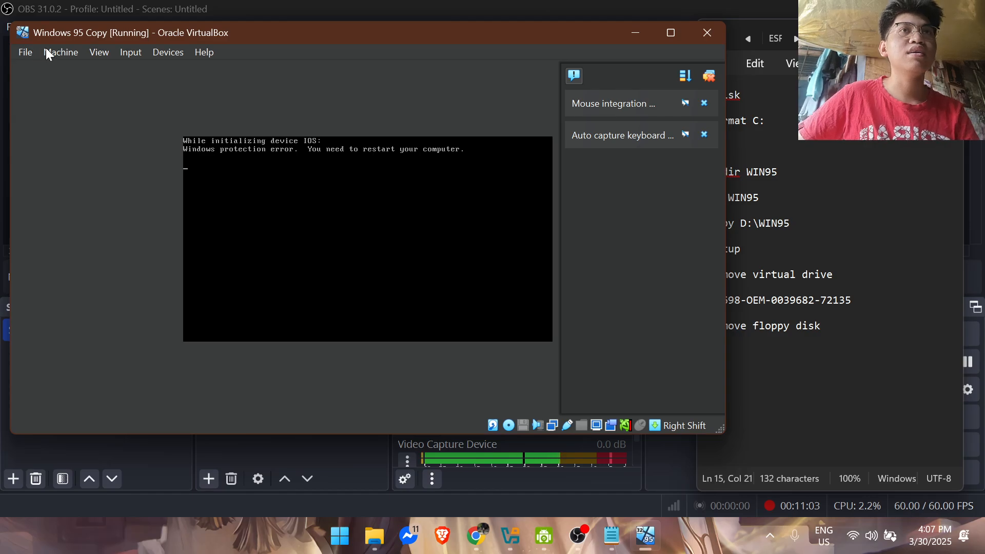
Step: Reset the Windows 95 Copy virtual machine, enlarge its window and capture the mouse
{"action": "left_click", "coordinate": [63, 52]}
{"action": "left_click", "coordinate": [121, 179]}
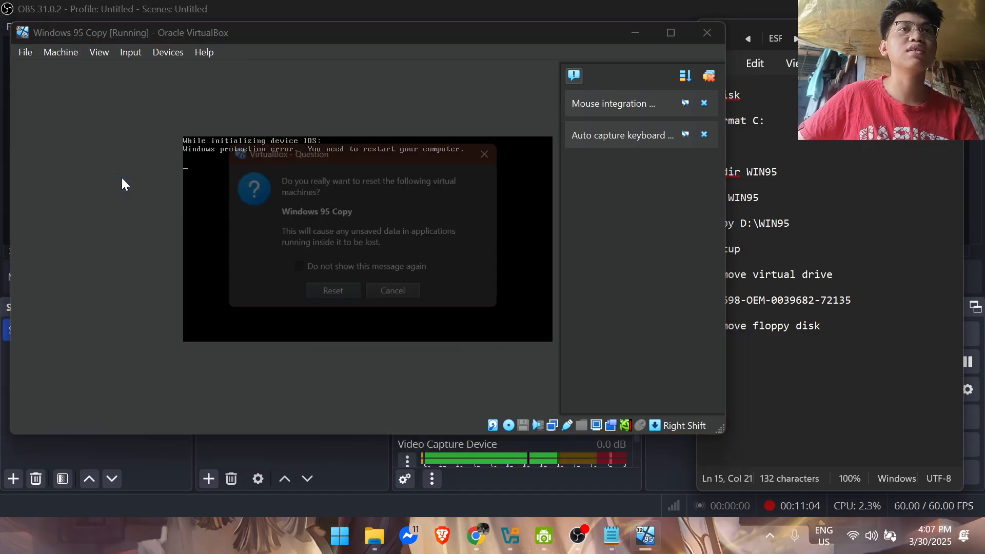
{"action": "left_click", "coordinate": [341, 300]}
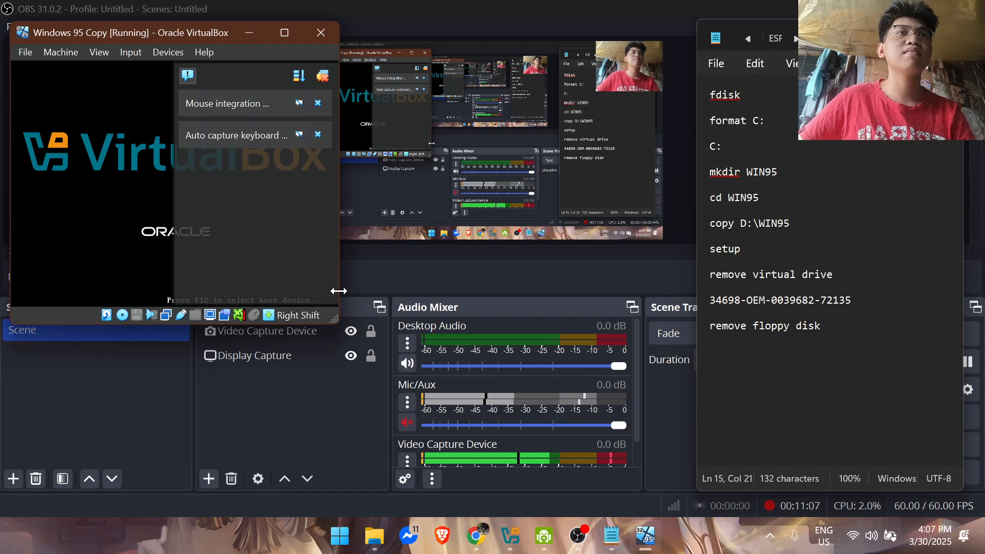
{"action": "left_click_drag", "start_coordinate": [337, 290], "coordinate": [694, 441]}
{"action": "left_click", "coordinate": [417, 297]}
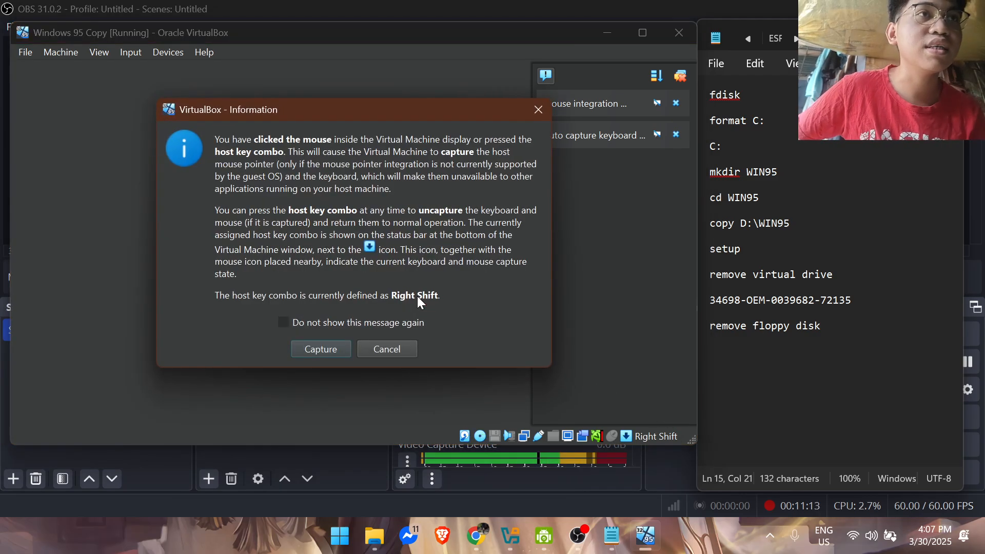
{"action": "left_click", "coordinate": [328, 352]}
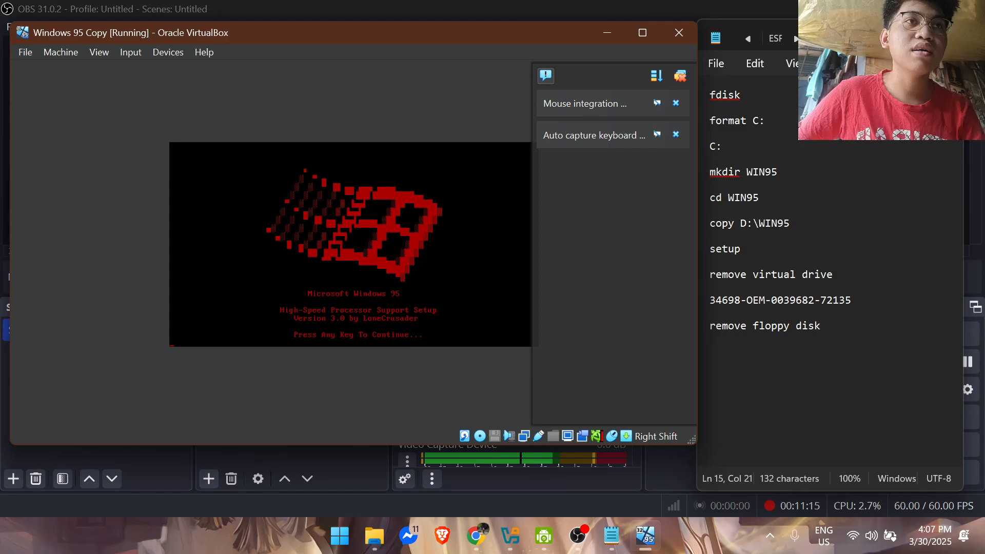
Step: Install the Windows 95 High-Speed Processor Support without viewing the README file, and restart the computer
{"action": "key", "text": "Return"}
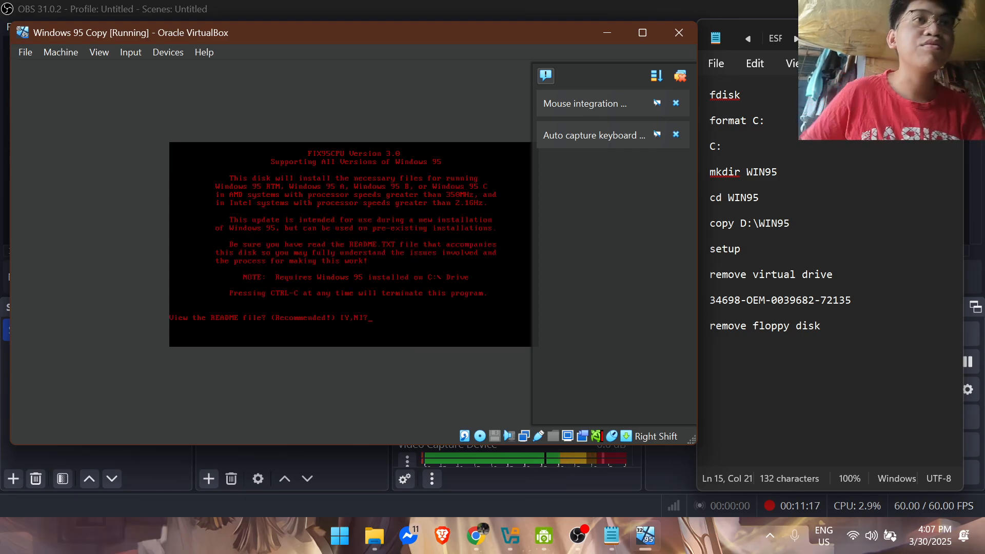
{"action": "key", "text": "n"}
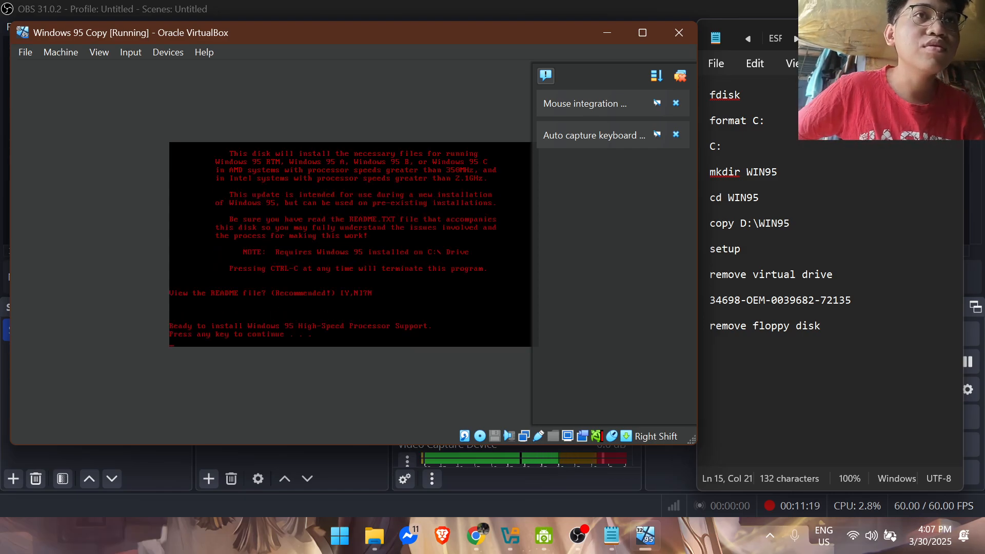
{"action": "key", "text": "Return"}
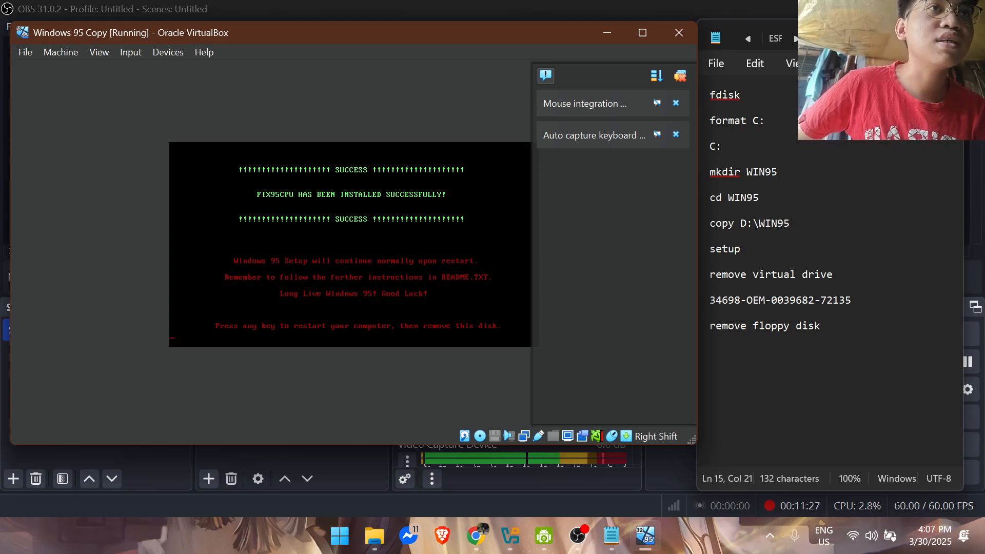
{"action": "key", "text": "Return"}
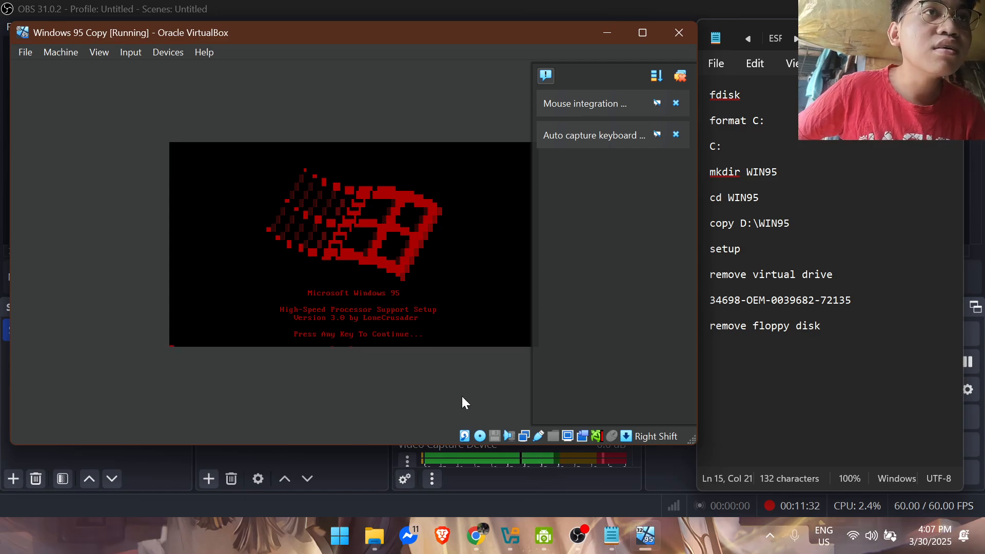
Step: Remove the FIX95CPU disk from the virtual optical drive and reset the virtual machine
{"action": "left_click", "coordinate": [484, 435]}
{"action": "left_click", "coordinate": [514, 423]}
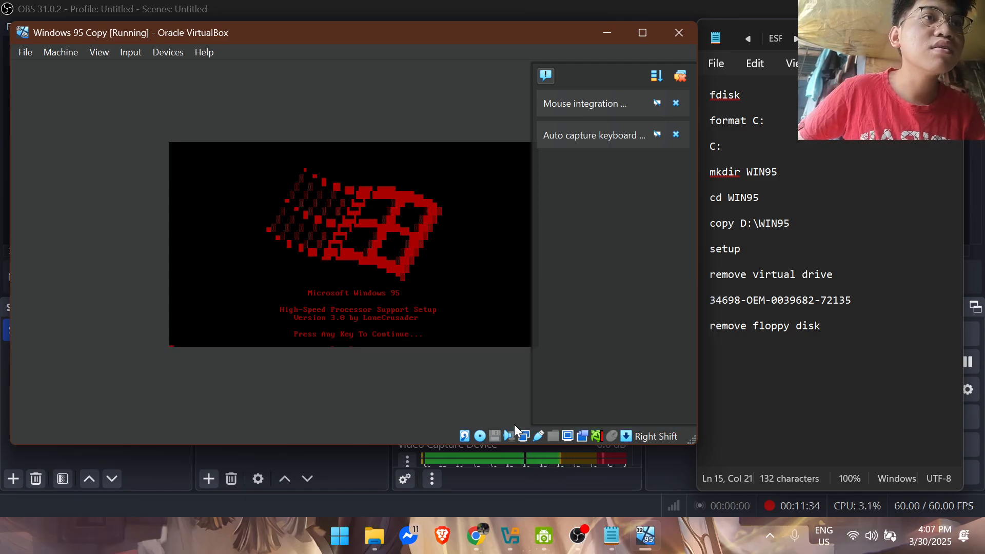
{"action": "left_click", "coordinate": [427, 317]}
{"action": "left_click", "coordinate": [359, 351]}
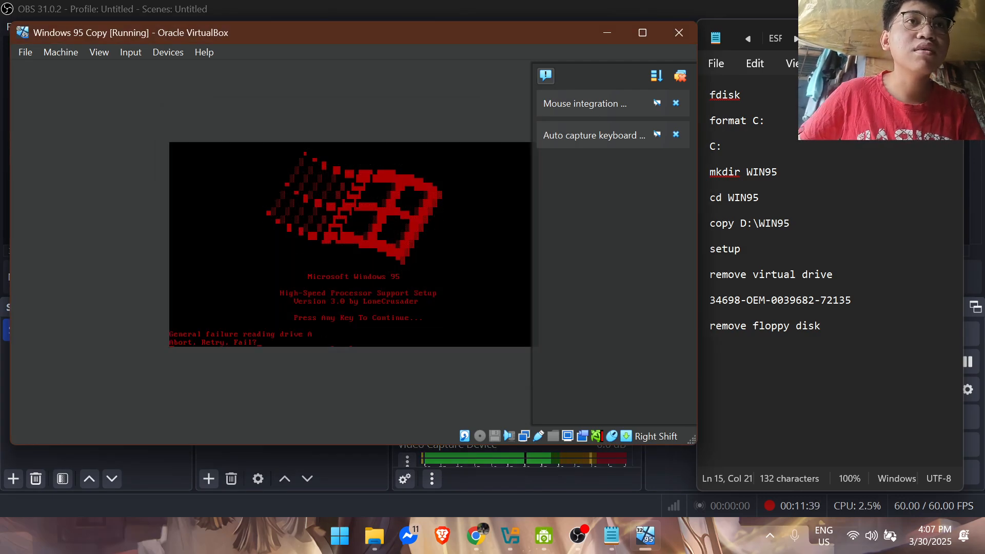
{"action": "left_click", "coordinate": [59, 52]}
{"action": "left_click", "coordinate": [96, 183]}
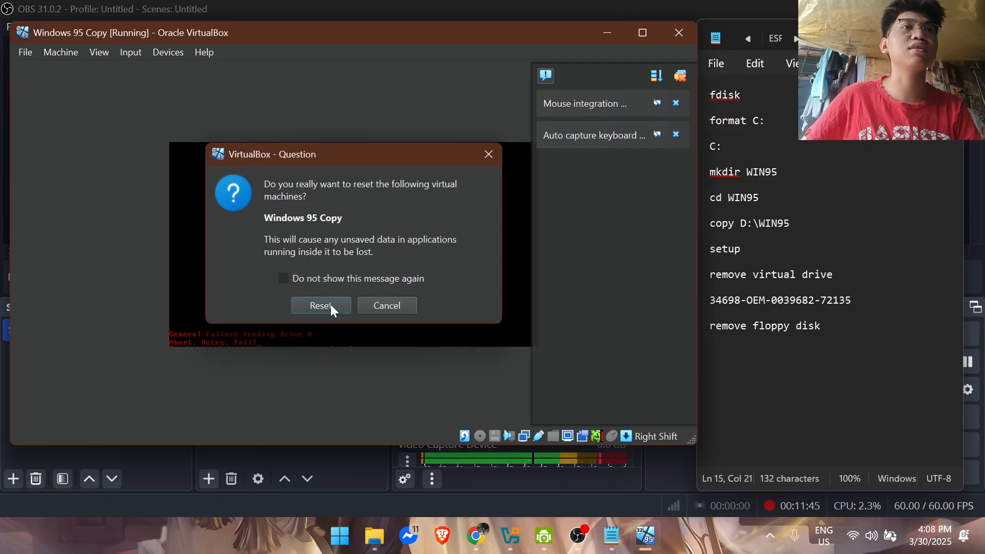
{"action": "left_click", "coordinate": [330, 304]}
Step: Enlarge the virtual machine window and dismiss the mouse integration and keyboard capture notifications
{"action": "left_click_drag", "start_coordinate": [336, 321], "coordinate": [695, 440]}
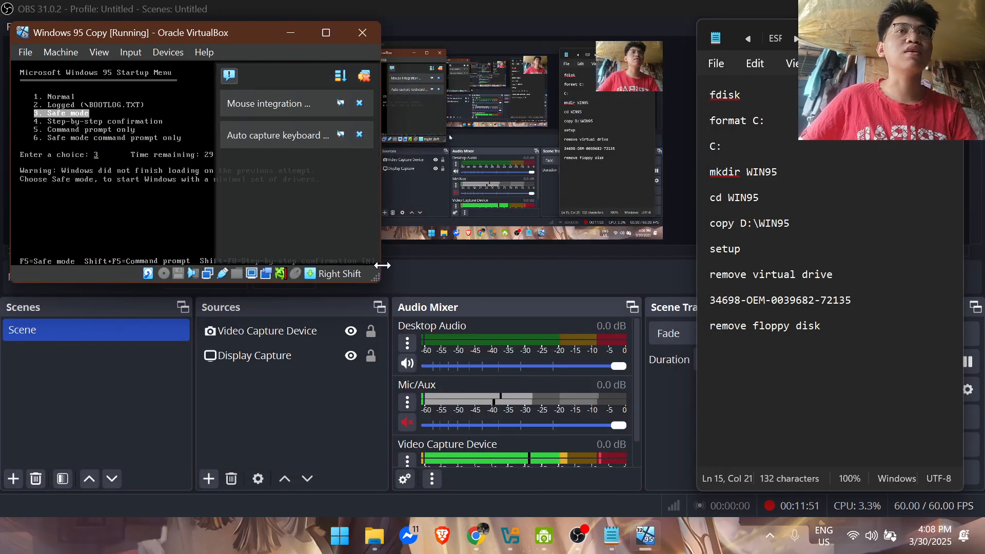
{"action": "left_click_drag", "start_coordinate": [377, 279], "coordinate": [695, 459]}
{"action": "left_click", "coordinate": [674, 134]}
{"action": "left_click", "coordinate": [674, 103]}
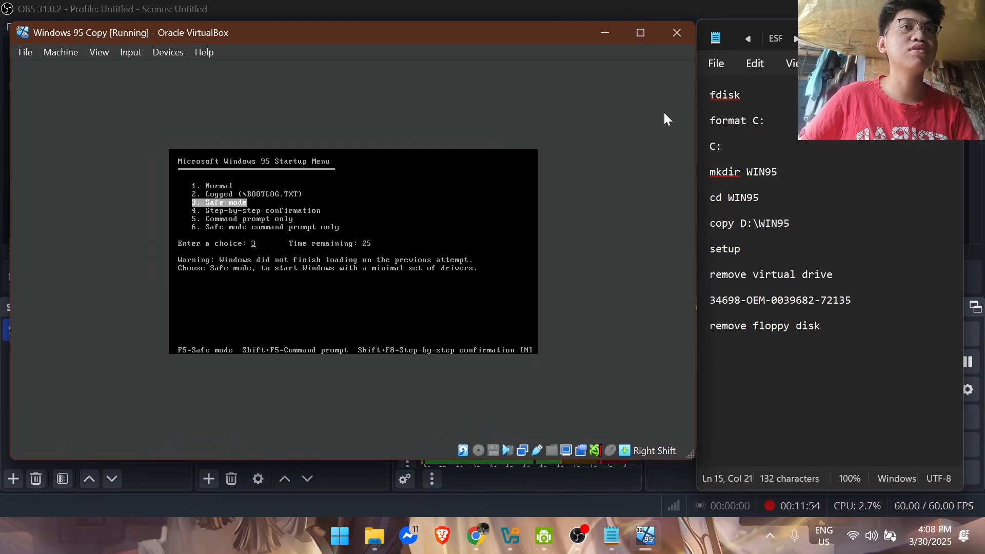
Step: Capture the mouse and start Windows 95 in Normal mode from the Startup Menu
{"action": "left_click", "coordinate": [420, 207]}
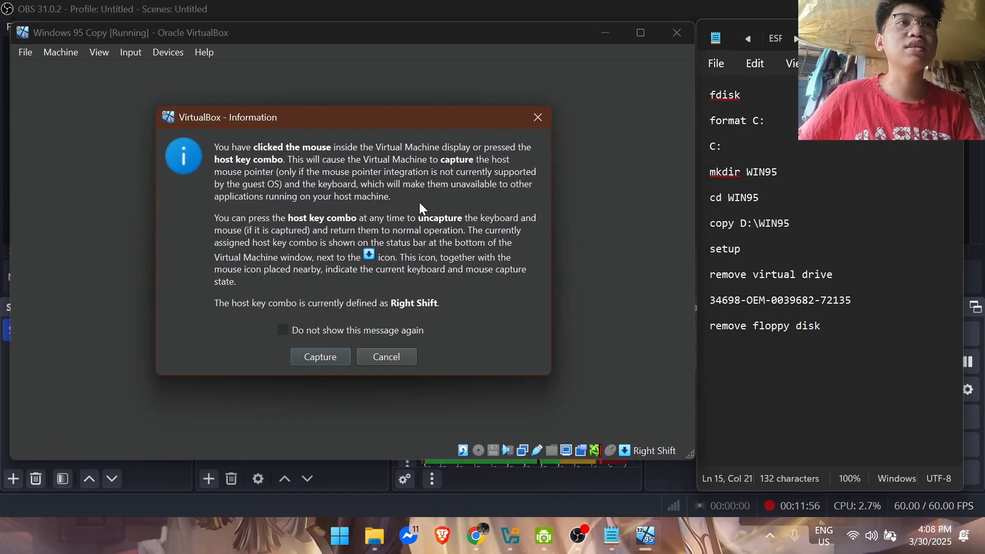
{"action": "left_click", "coordinate": [319, 354]}
{"action": "key", "text": "Up"}
{"action": "key", "text": "Up"}
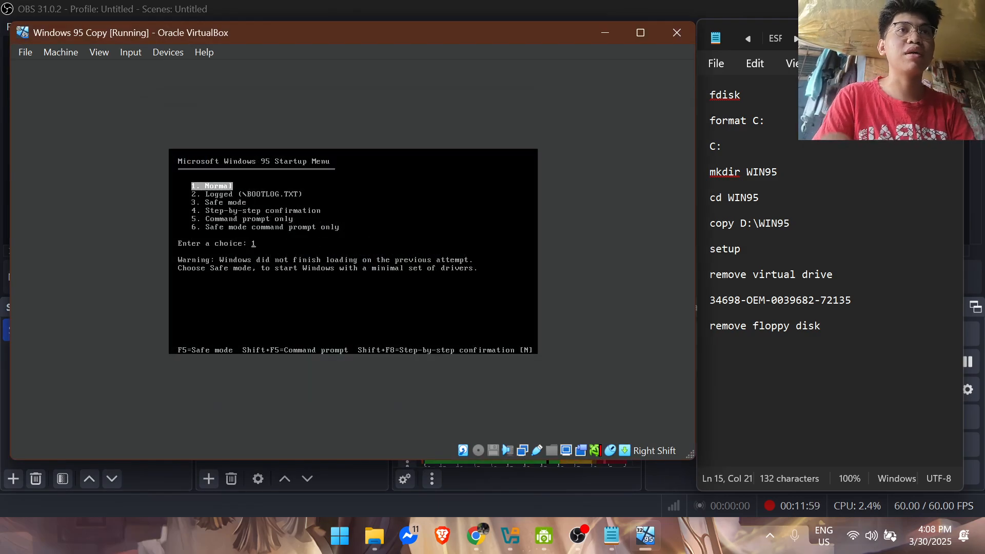
{"action": "key", "text": "Return"}
{"action": "key", "text": "Escape"}
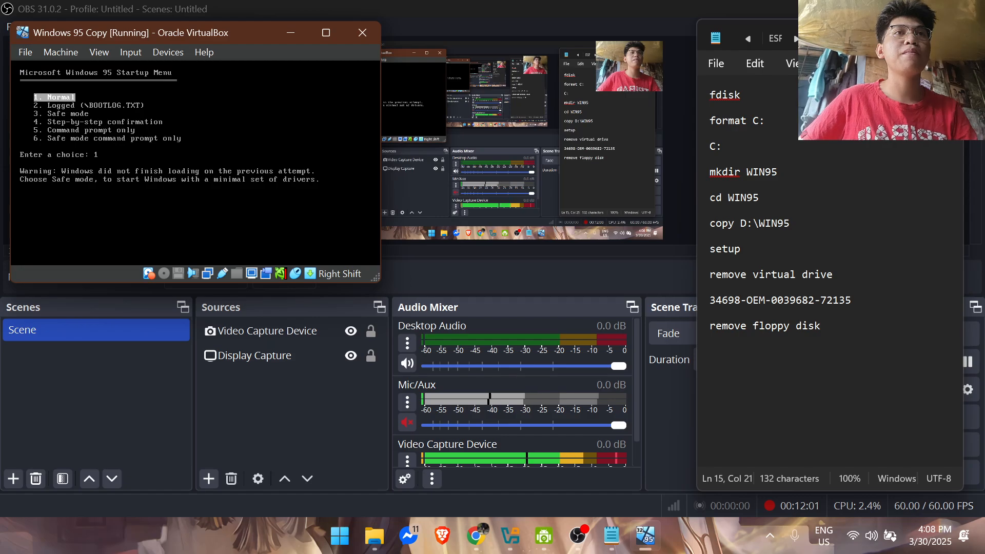
{"action": "key", "text": "Return"}
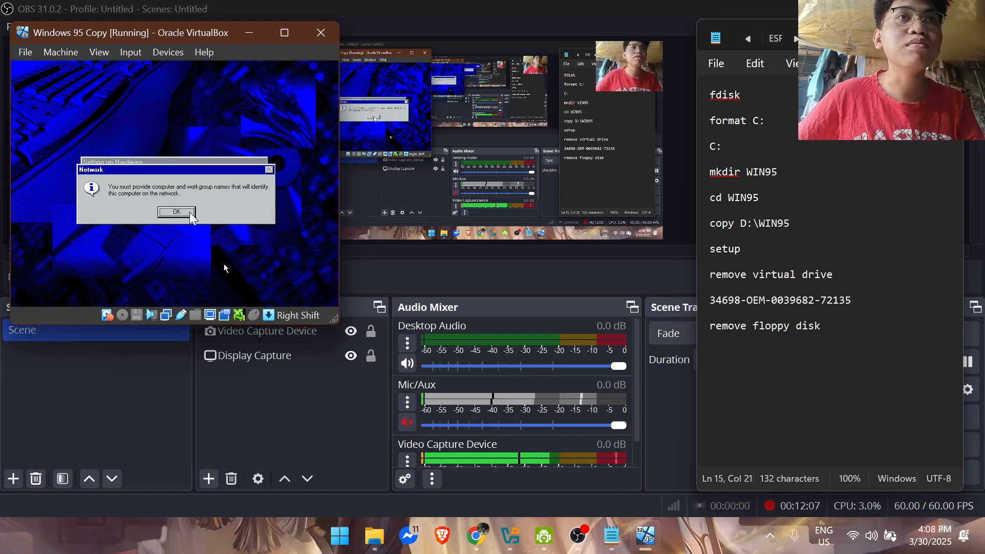
Step: Enlarge the virtual machine window again and capture the mouse for the network setup
{"action": "left_click_drag", "start_coordinate": [336, 322], "coordinate": [690, 467]}
{"action": "left_click", "coordinate": [401, 341]}
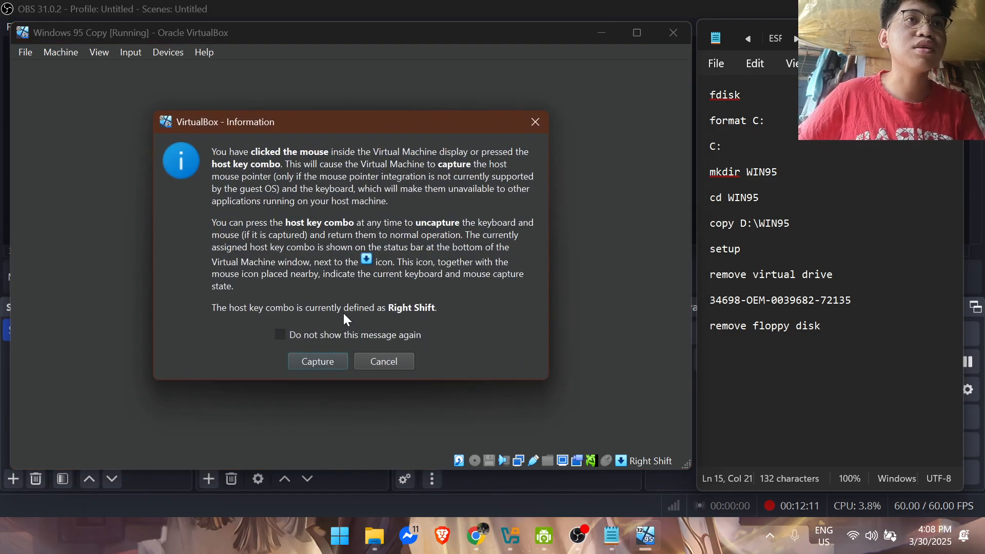
{"action": "left_click", "coordinate": [317, 358]}
Step: Identify the computer as END_USER in workgroup TUP.edu, described as "This is a copy of Virtual Machine 95", and keep the existing ndis.vxd file
{"action": "left_click", "coordinate": [352, 285]}
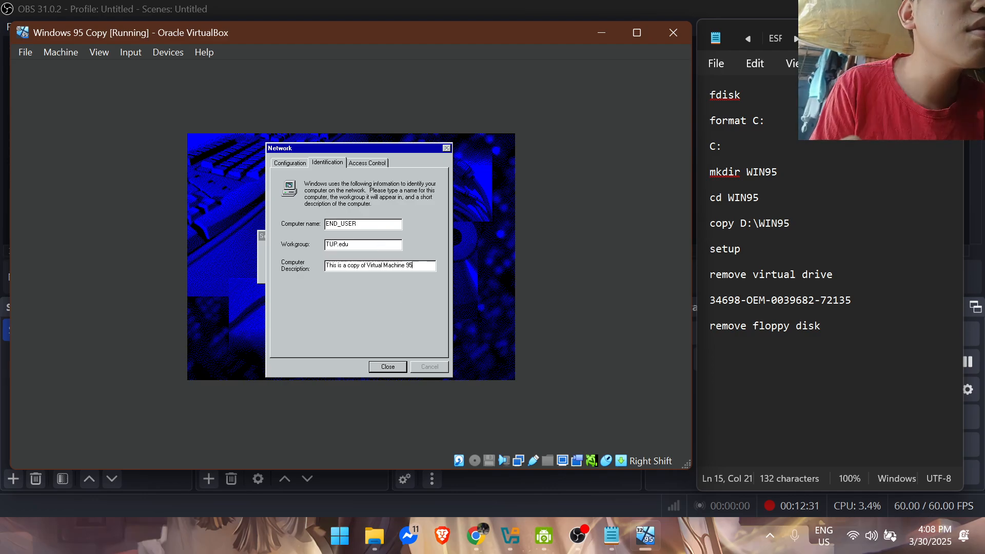
{"action": "left_click", "coordinate": [403, 365]}
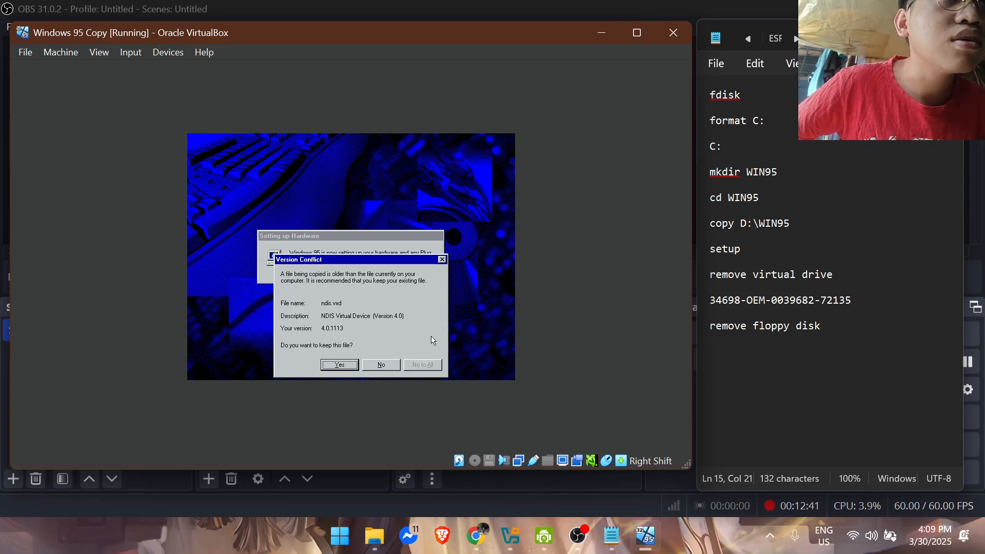
{"action": "left_click", "coordinate": [341, 364]}
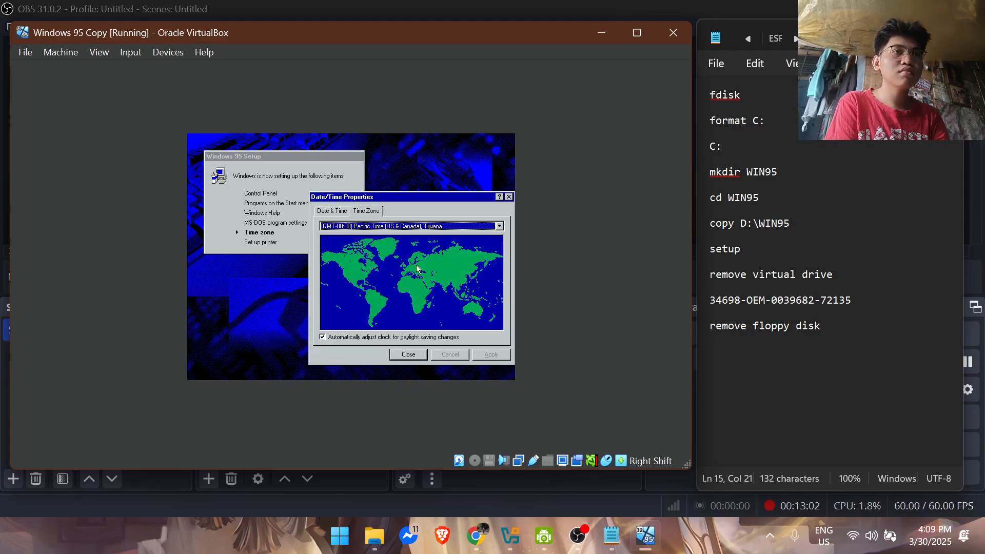
Step: Set the time zone to (GMT+08:00) Beijing, Chongqing, Urumqi and close the date and time properties
{"action": "left_click", "coordinate": [486, 226]}
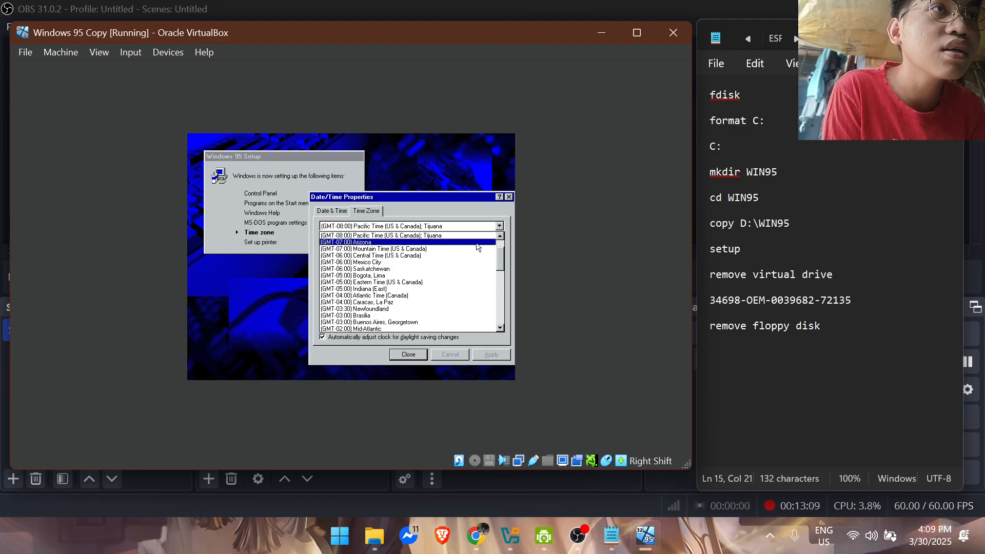
{"action": "left_click", "coordinate": [495, 256]}
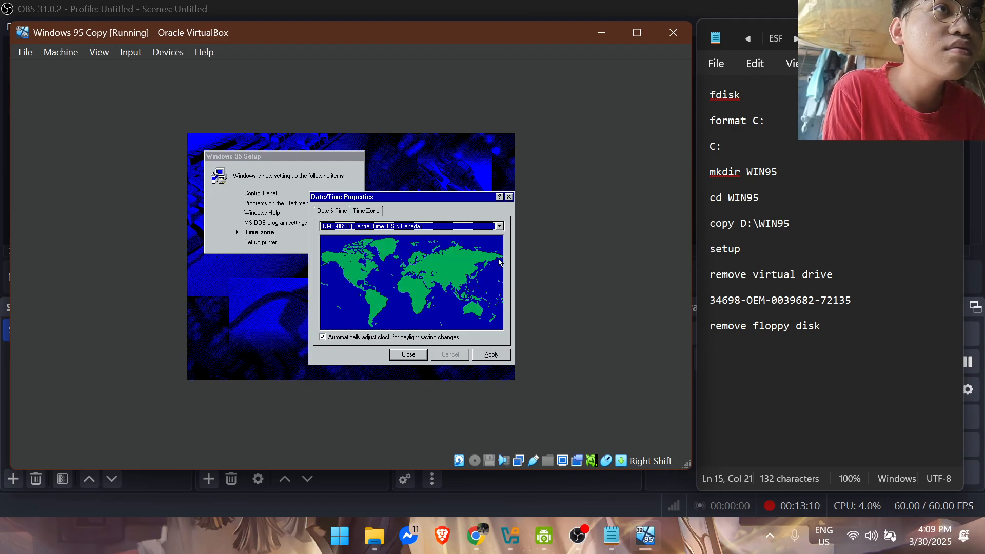
{"action": "left_click", "coordinate": [495, 228]}
{"action": "left_click_drag", "start_coordinate": [500, 261], "coordinate": [502, 296]}
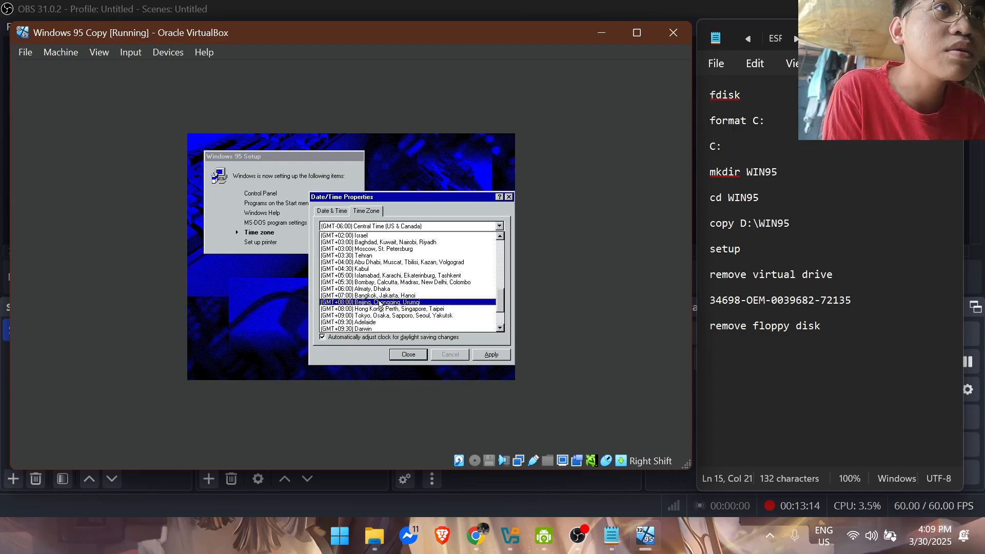
{"action": "left_click", "coordinate": [395, 302]}
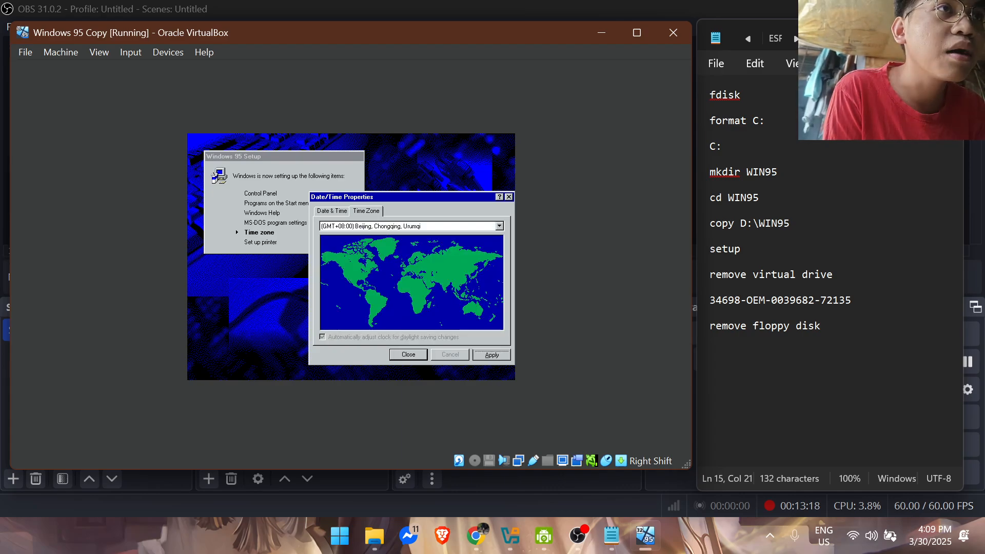
{"action": "left_click", "coordinate": [409, 355]}
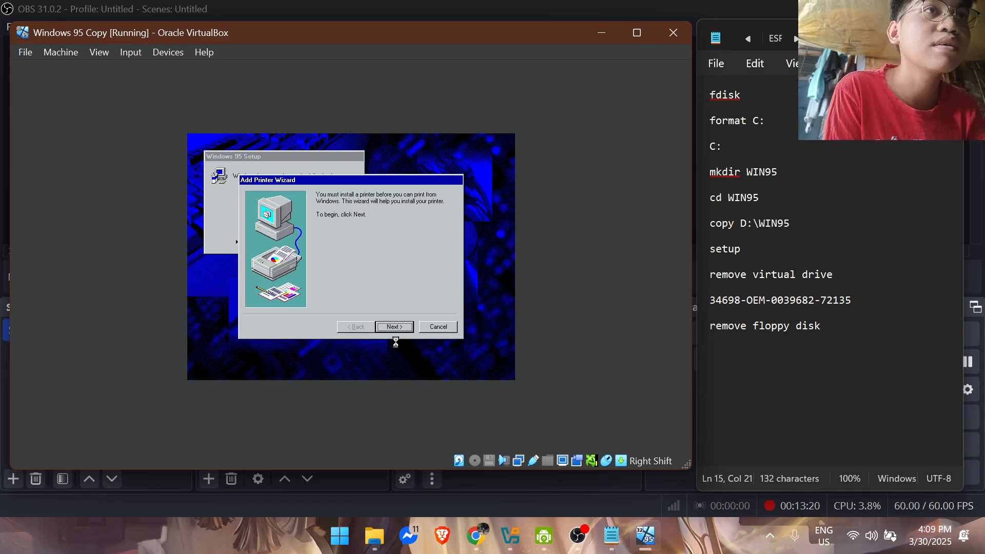
Step: Look through the printer manufacturers, skip the printer installation and restart the computer to finish configuring the system
{"action": "left_click", "coordinate": [404, 328]}
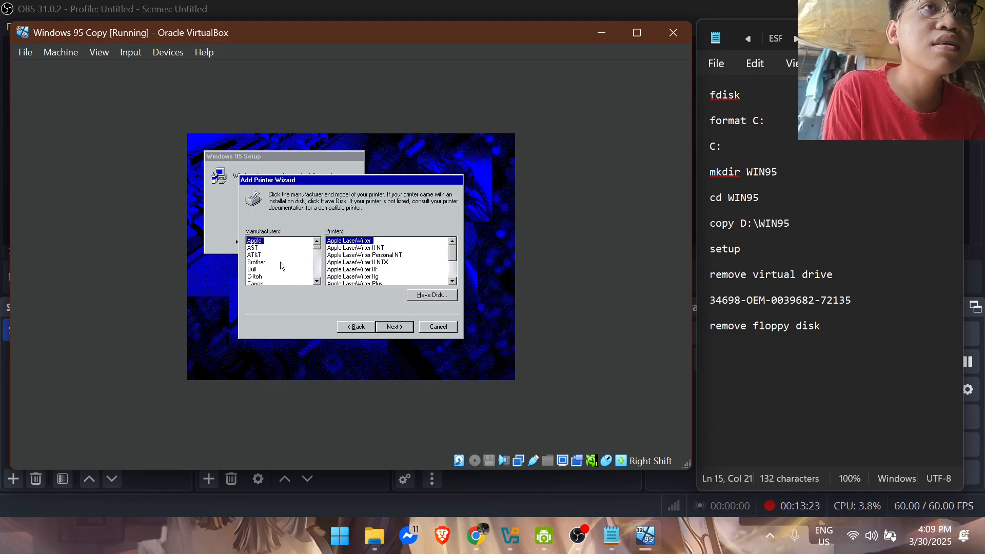
{"action": "left_click_drag", "start_coordinate": [317, 249], "coordinate": [340, 244]}
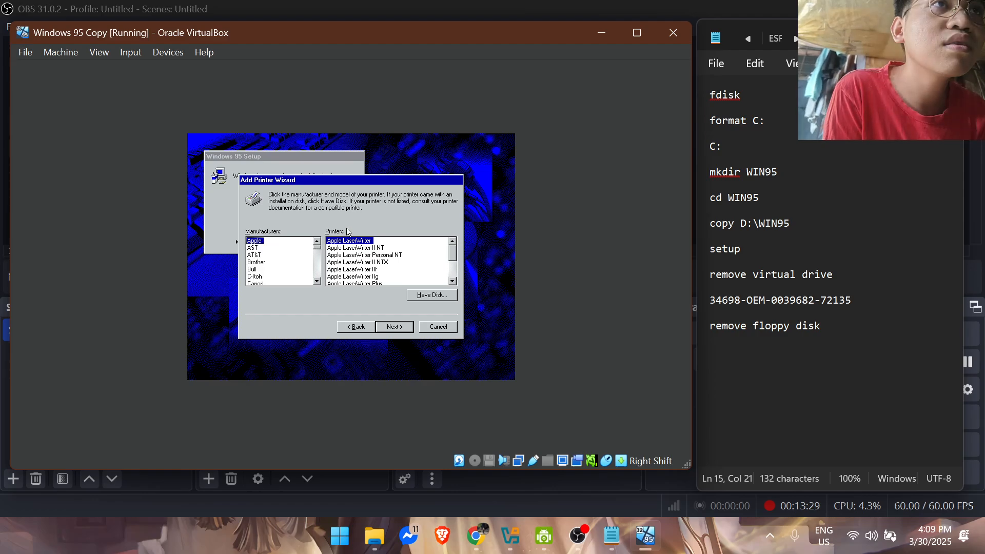
{"action": "left_click", "coordinate": [429, 331]}
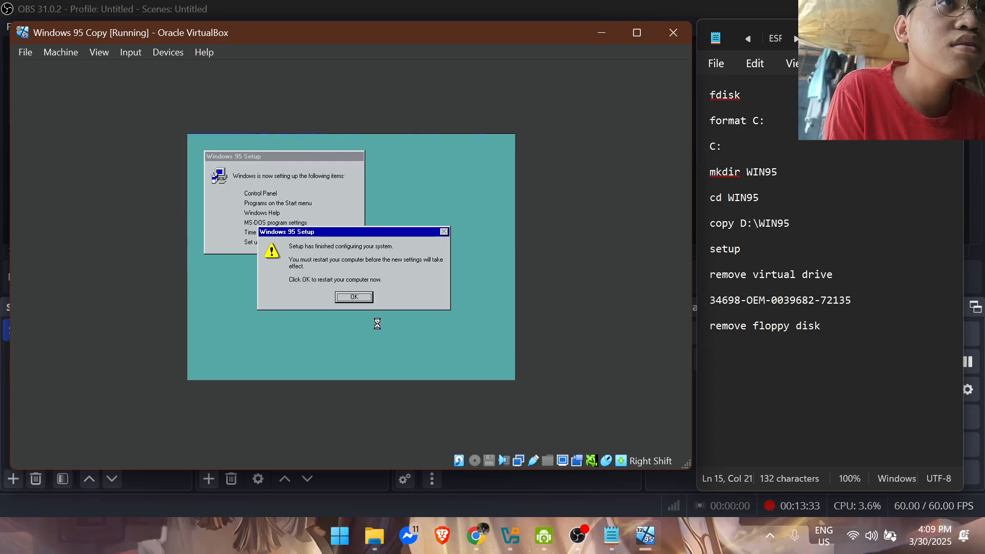
{"action": "left_click", "coordinate": [354, 297]}
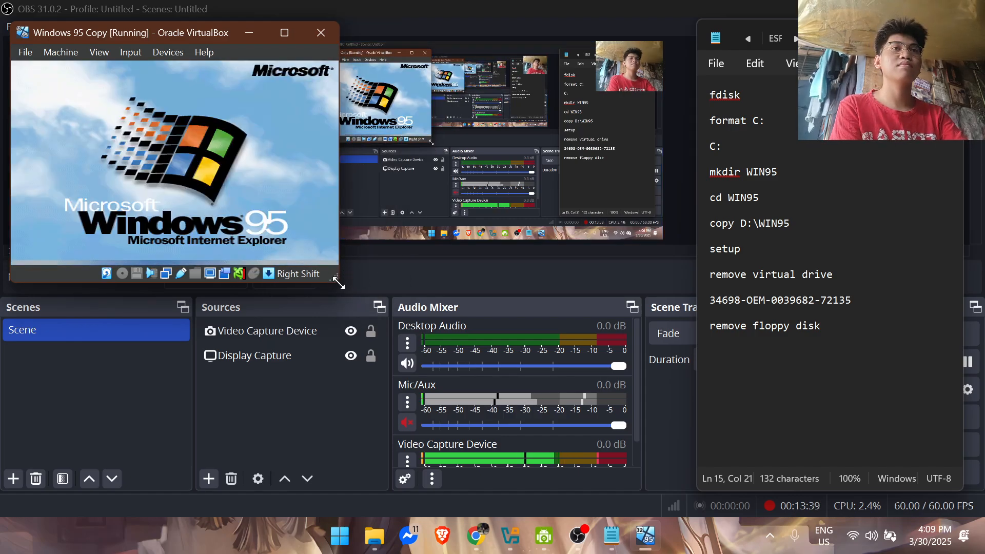
Step: Enlarge the virtual machine window and capture the mouse, suppressing the capture message for future sessions
{"action": "left_click_drag", "start_coordinate": [339, 281], "coordinate": [700, 451]}
{"action": "left_click", "coordinate": [505, 344]}
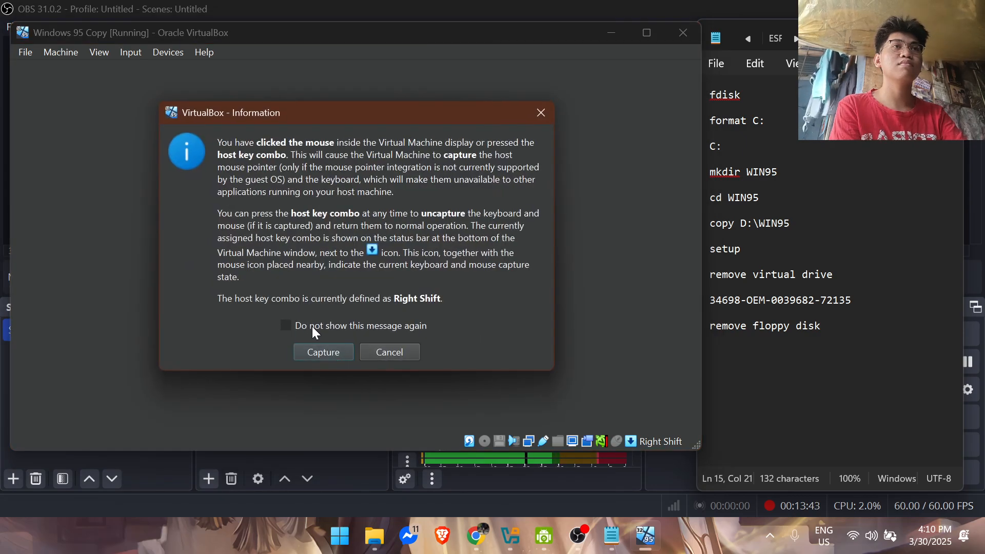
{"action": "left_click", "coordinate": [313, 326]}
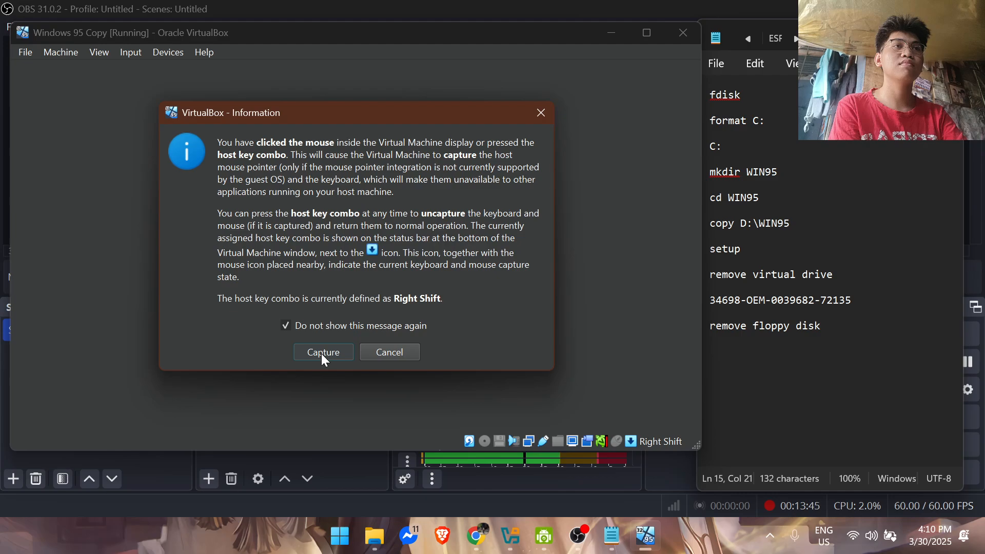
{"action": "left_click", "coordinate": [323, 352]}
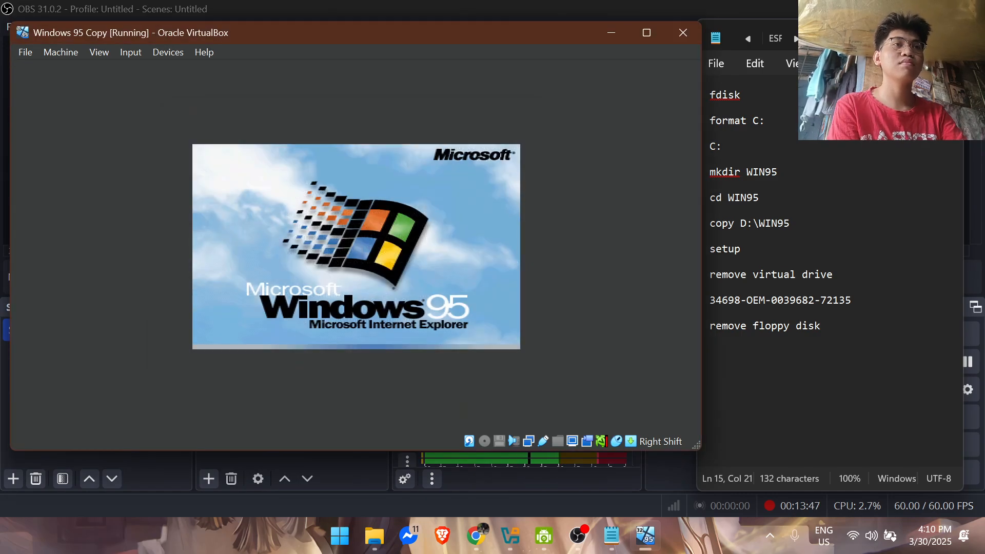
Step: Release the mouse, enlarge the virtual machine window and log on to Microsoft Networking as END_USER with the network password
{"action": "key", "text": "Shift_R"}
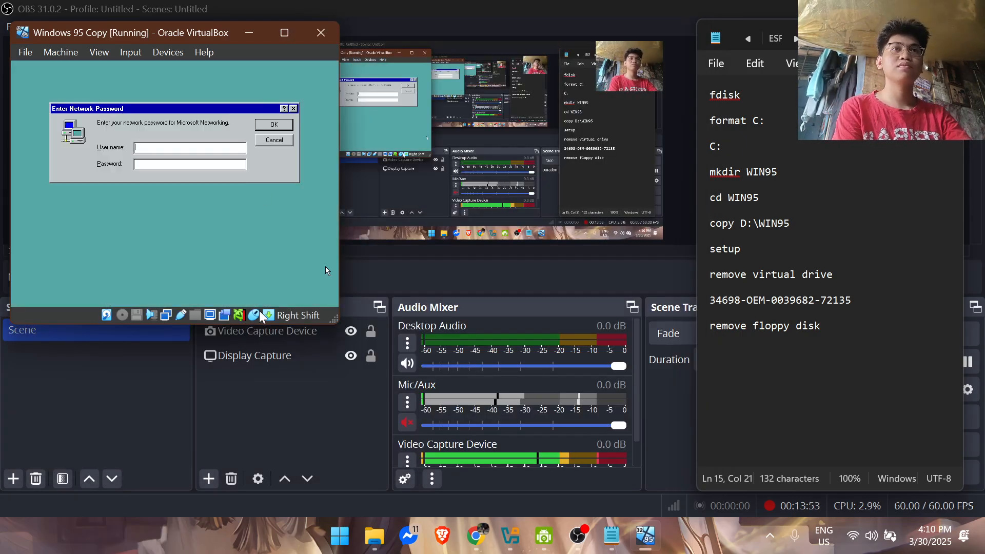
{"action": "left_click", "coordinate": [346, 328]}
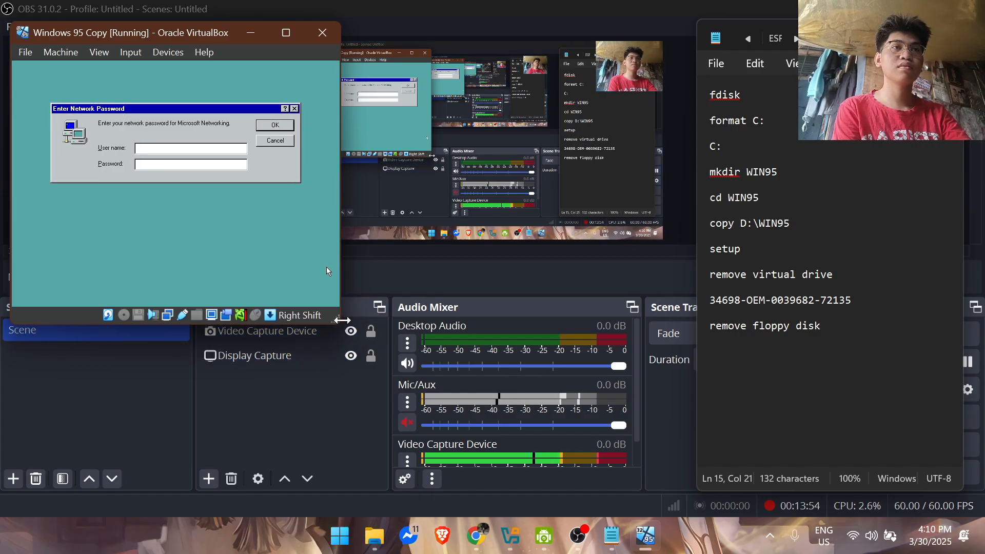
{"action": "left_click_drag", "start_coordinate": [337, 323], "coordinate": [678, 459]}
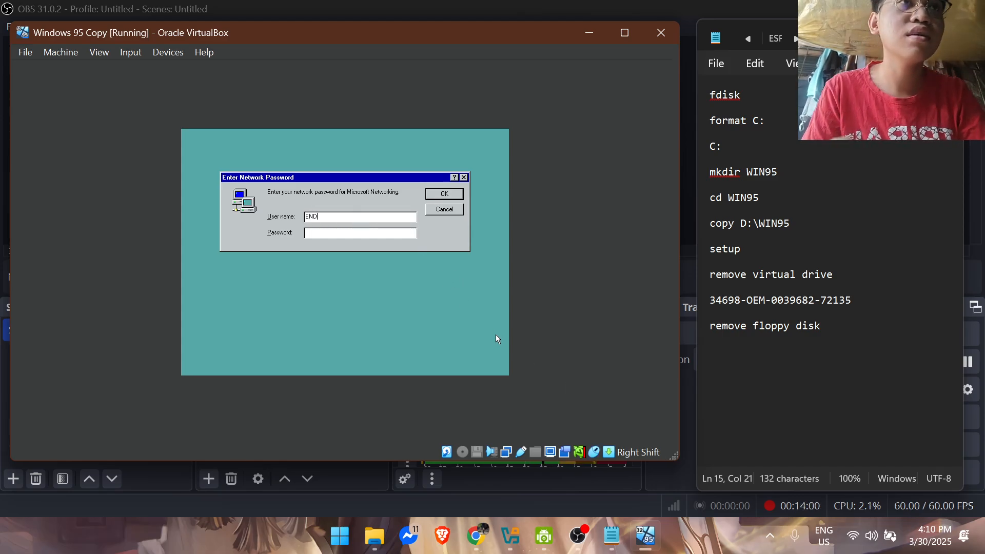
{"action": "type", "text": "_USER"}
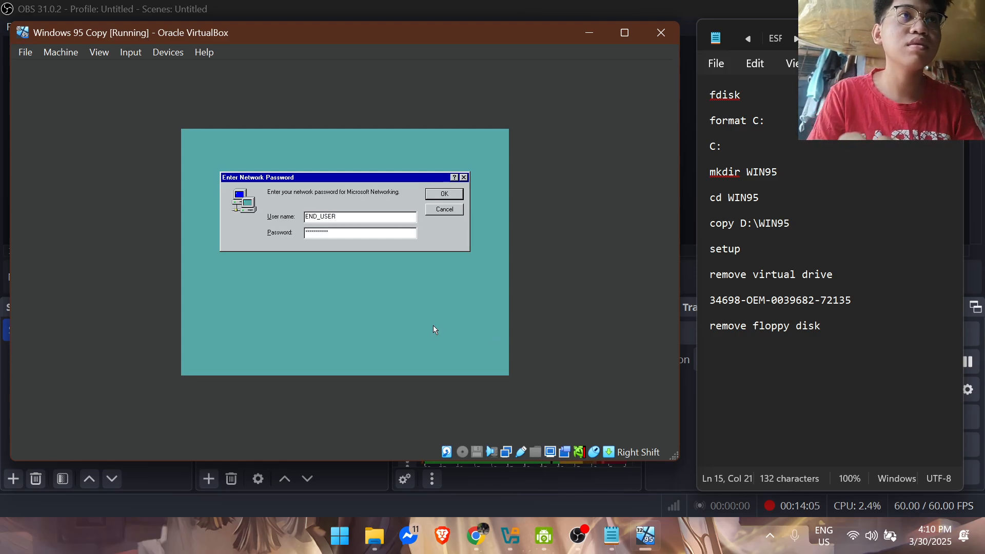
{"action": "left_click", "coordinate": [457, 205]}
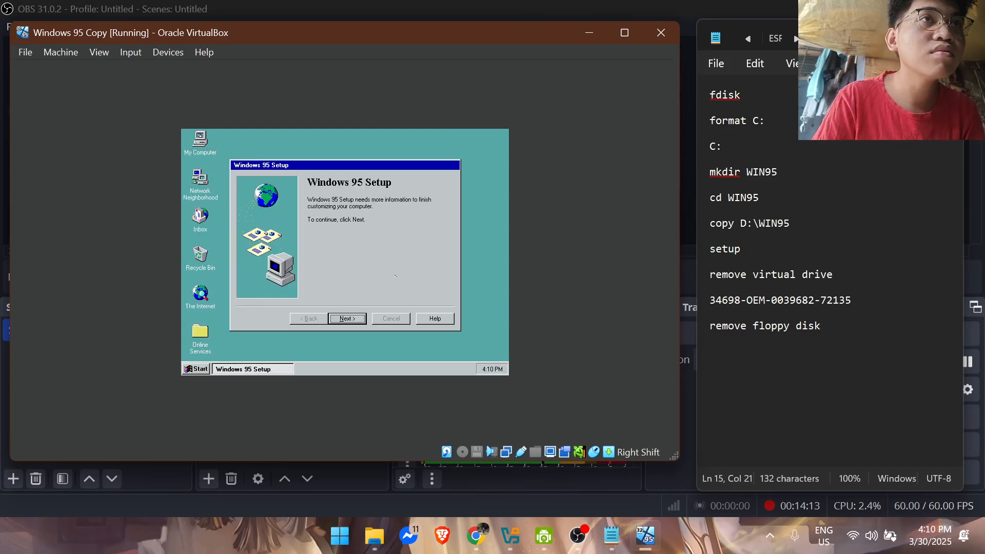
Step: Continue Windows 95 Setup and start the Internet Explorer 4.0 installation with United States as the Active Channel region
{"action": "left_click", "coordinate": [347, 319]}
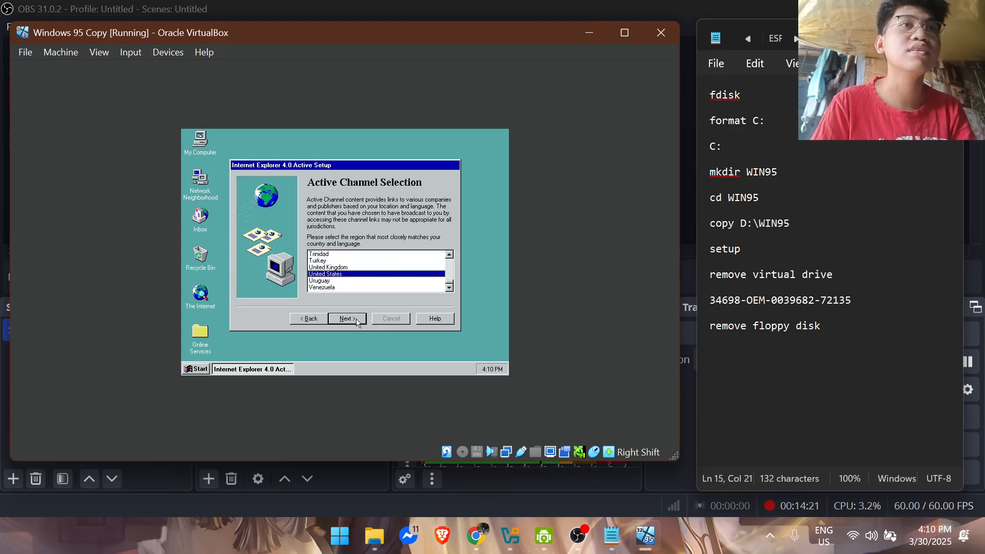
{"action": "left_click", "coordinate": [358, 321]}
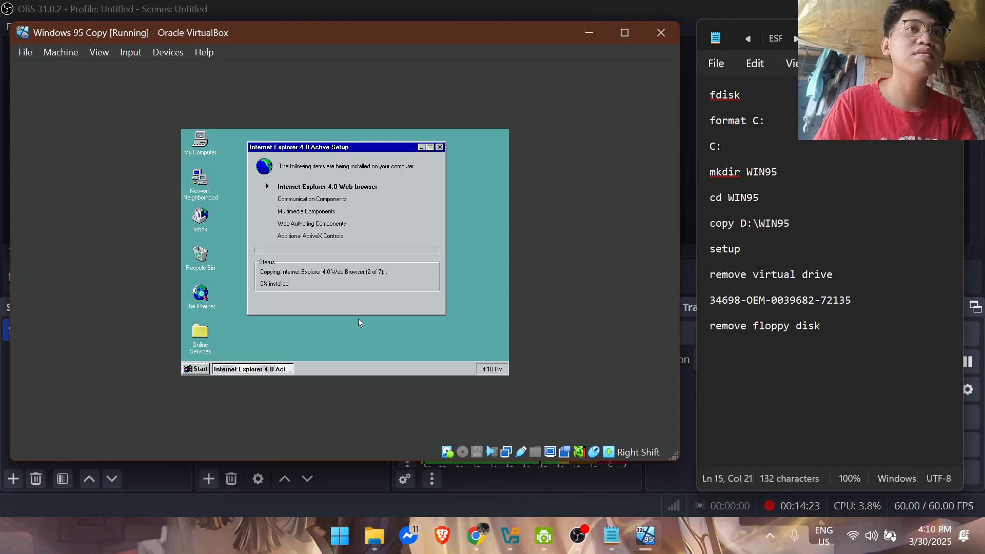